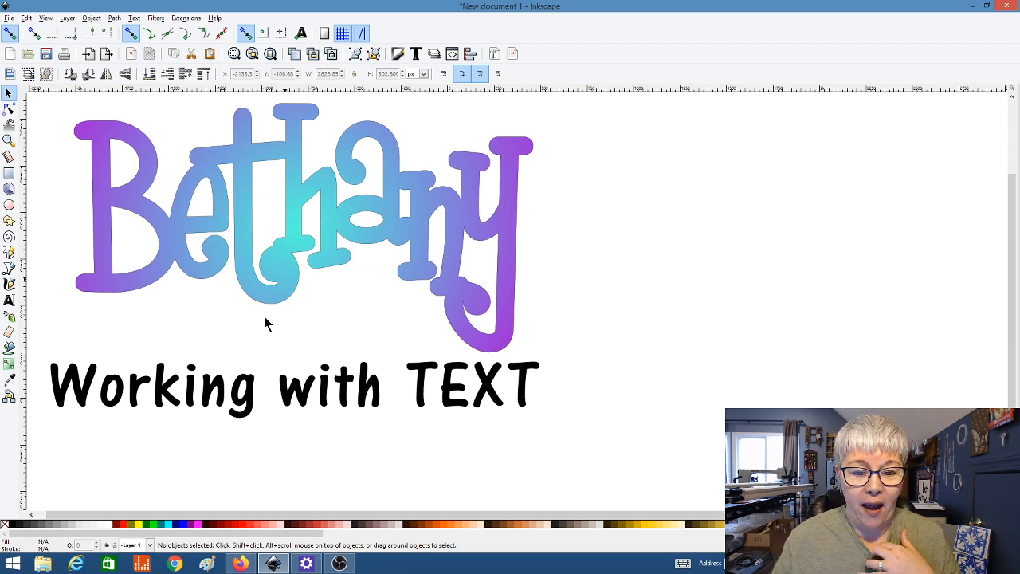
# Step: Delete the 'Working with TEXT' line, leaving only the gradient name lettering
pyautogui.click(240, 388)
pyautogui.press('Delete')
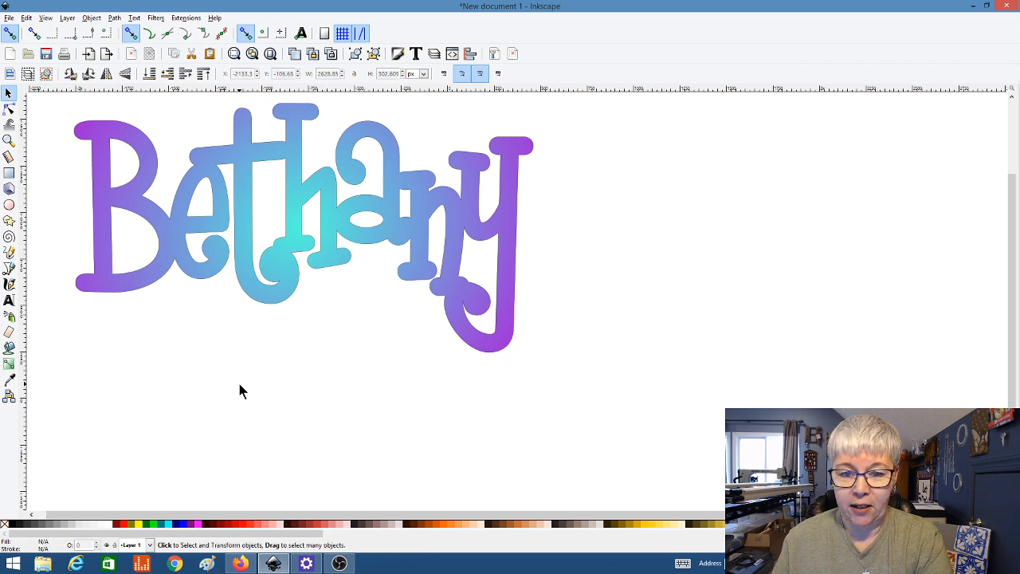
# Step: Scale the gradient Bethany lettering down to about 759 × 411 px and move it to the lower-left corner
pyautogui.click(285, 298)
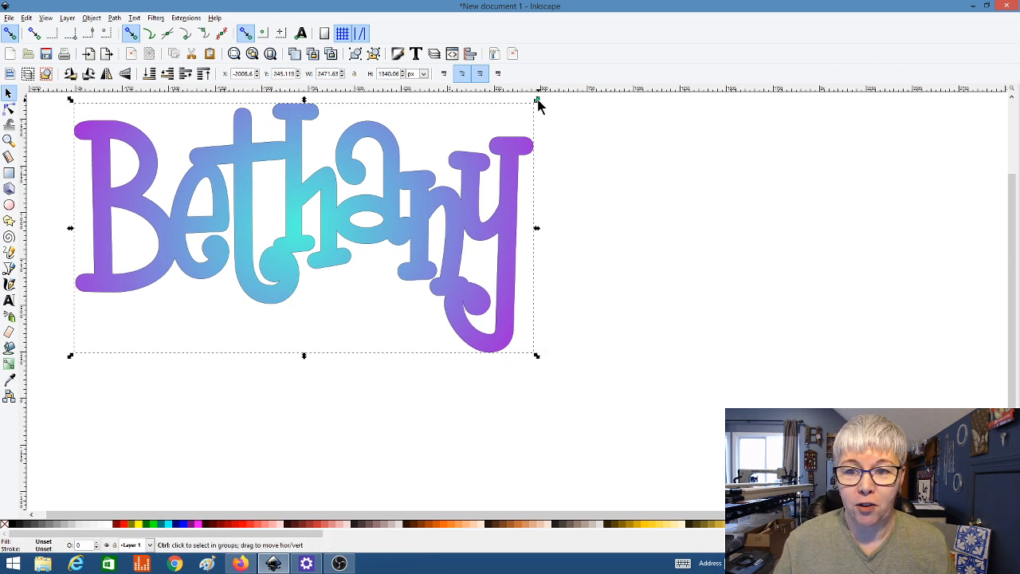
pyautogui.moveTo(536, 101); pyautogui.dragTo(326, 274)
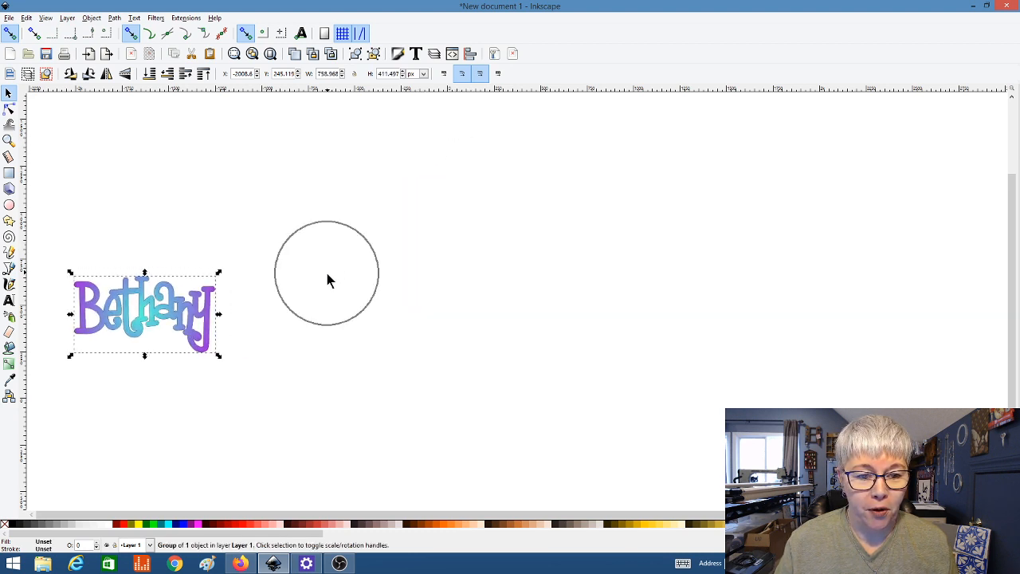
pyautogui.moveTo(199, 323); pyautogui.dragTo(164, 482)
pyautogui.click(194, 356)
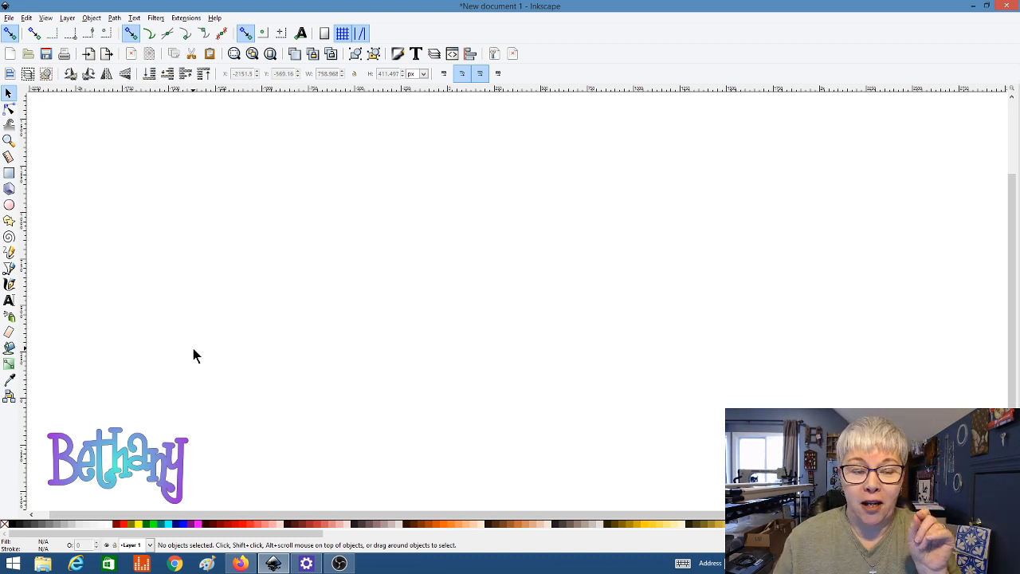
pyautogui.click(8, 18)
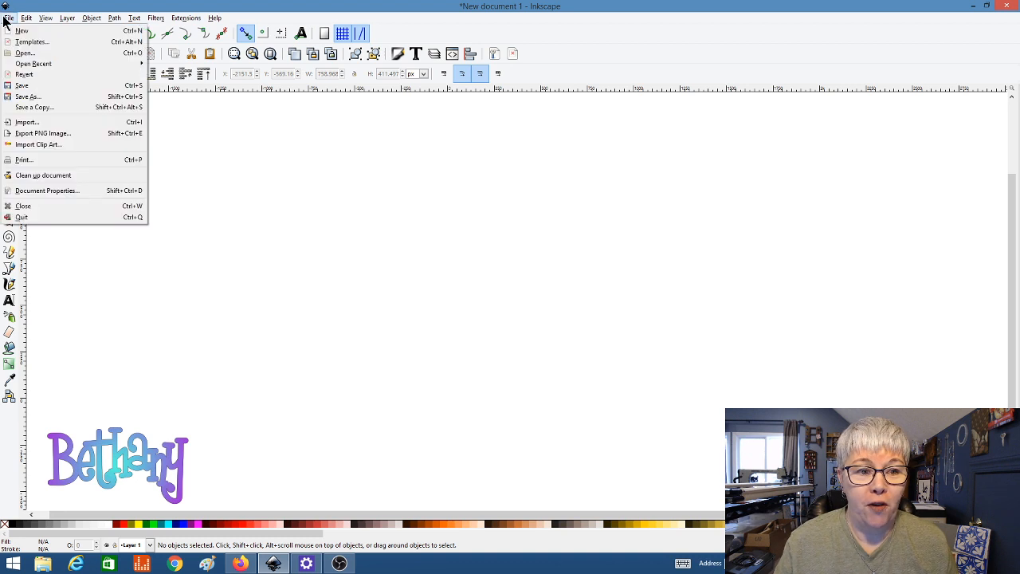
pyautogui.click(89, 196)
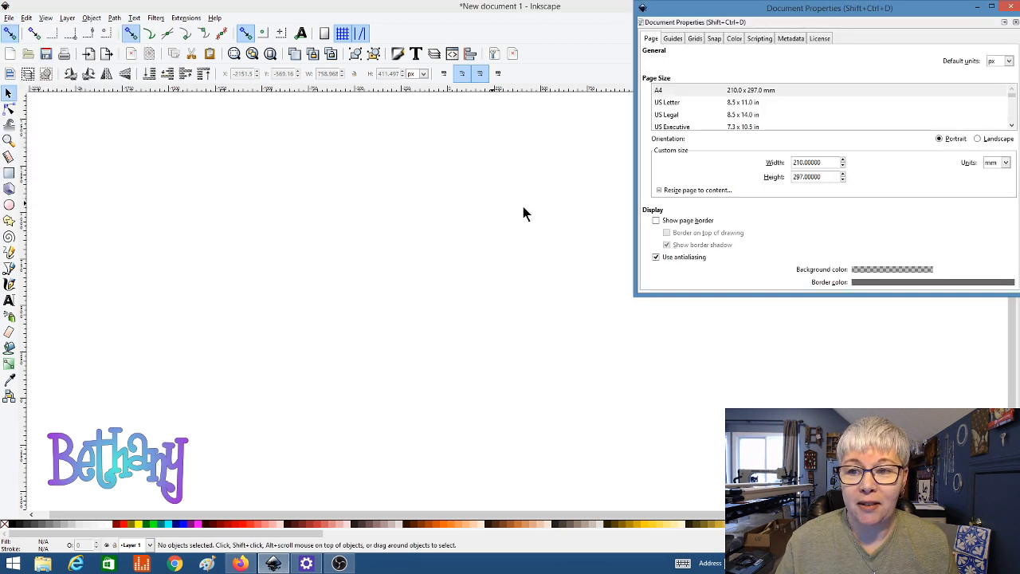
pyautogui.click(656, 221)
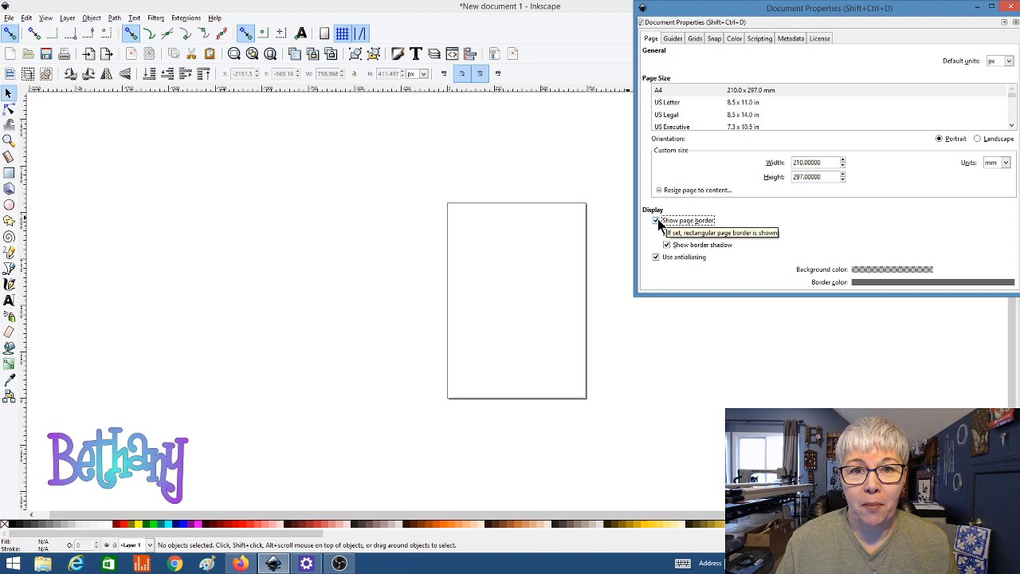
pyautogui.click(657, 222)
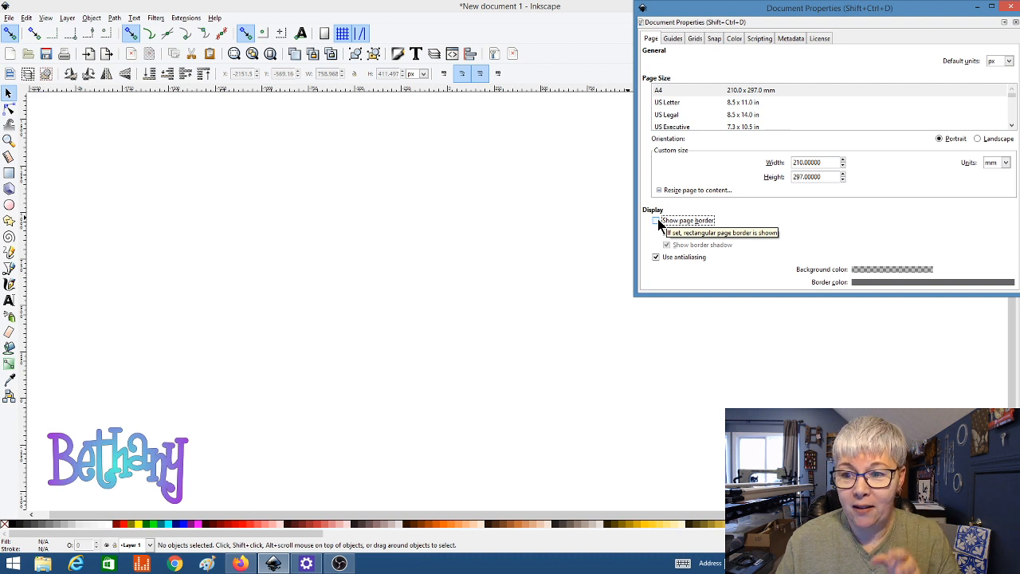
pyautogui.click(976, 8)
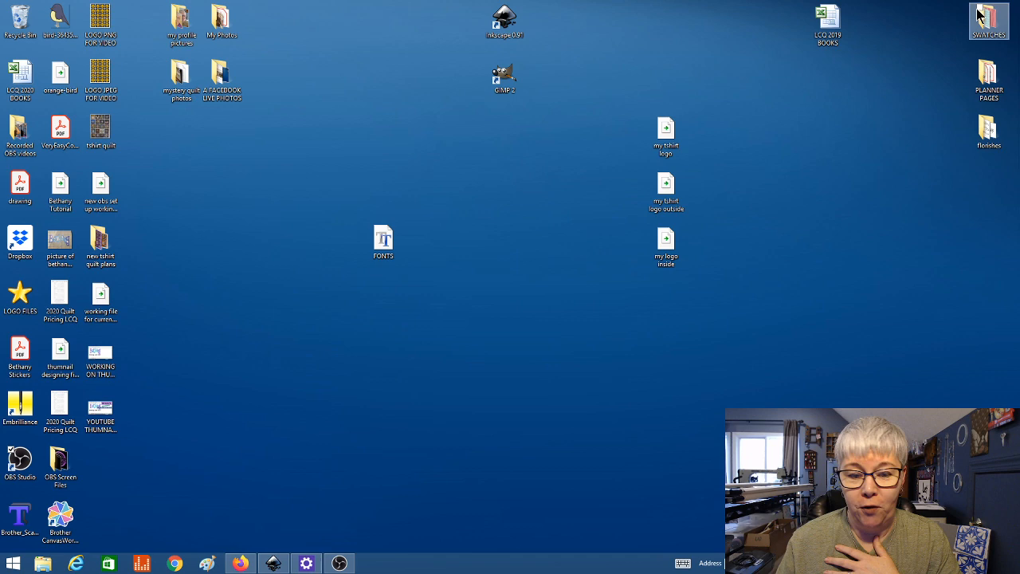
pyautogui.click(275, 564)
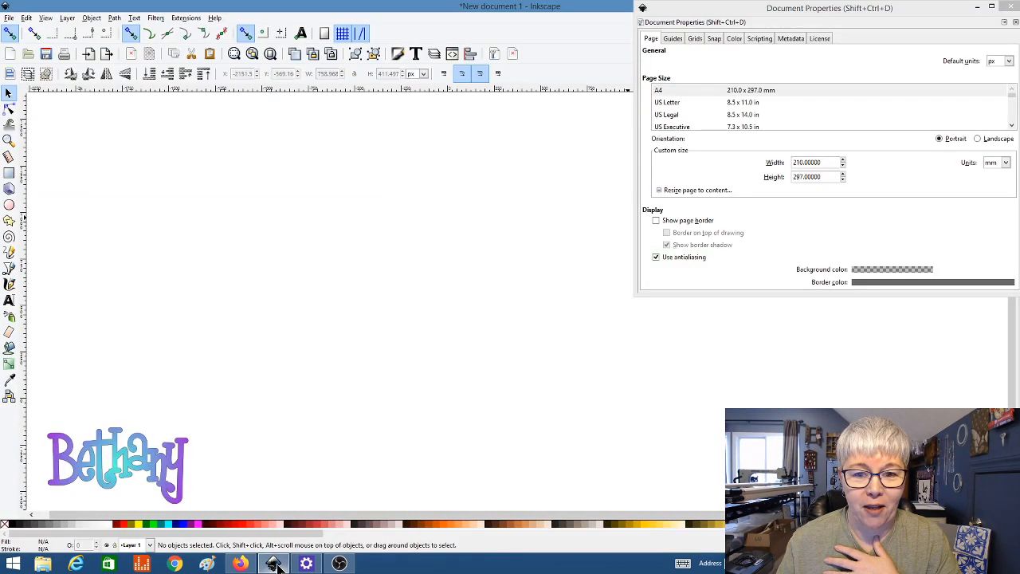
pyautogui.click(979, 8)
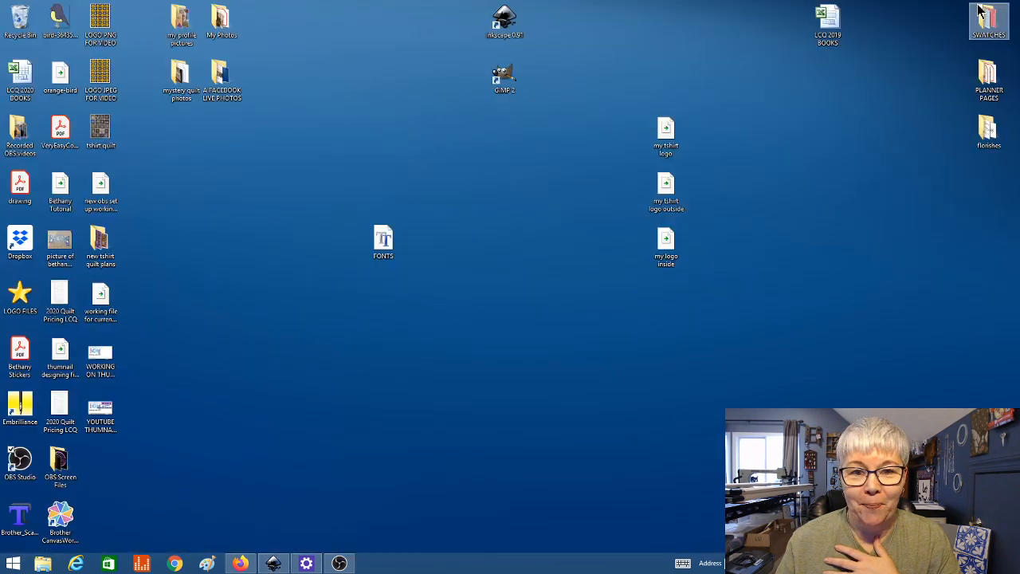
pyautogui.click(273, 564)
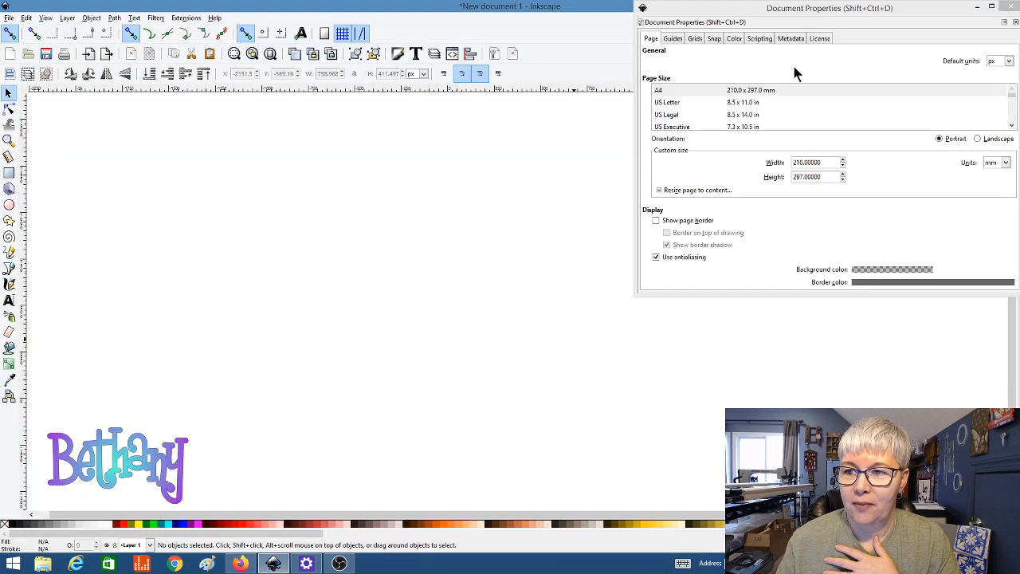
pyautogui.click(1015, 22)
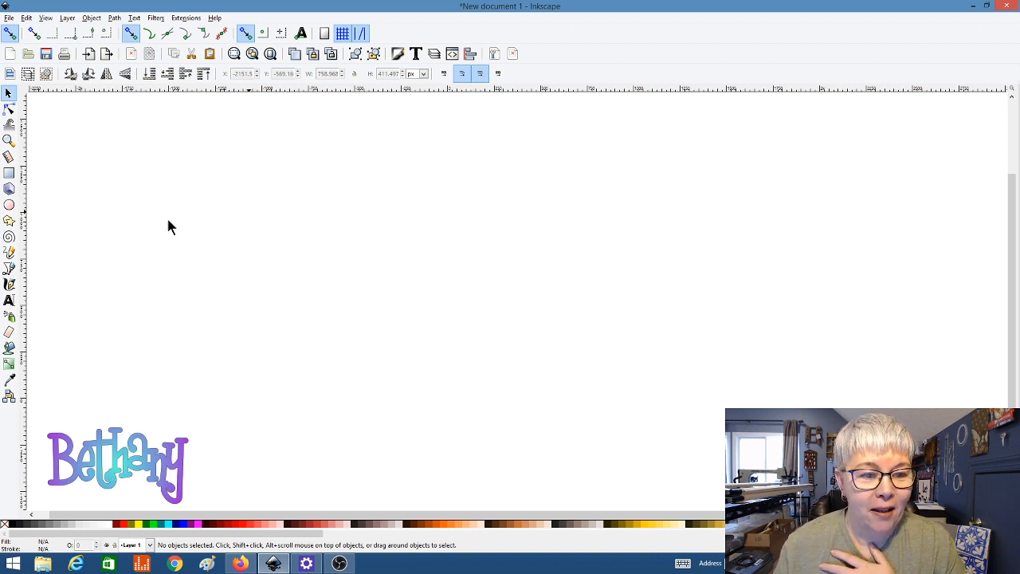
pyautogui.click(8, 301)
pyautogui.click(126, 244)
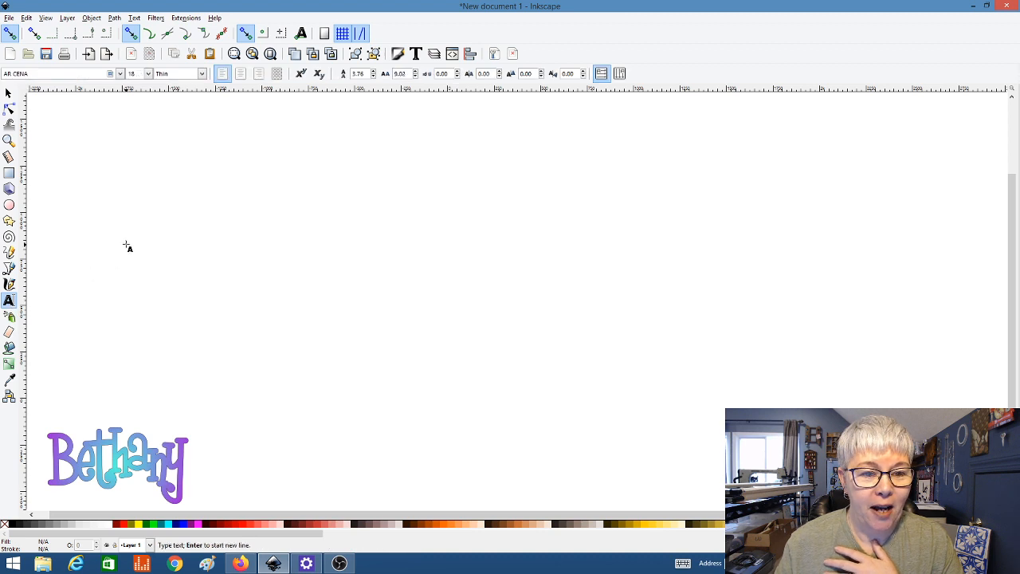
pyautogui.write('s')
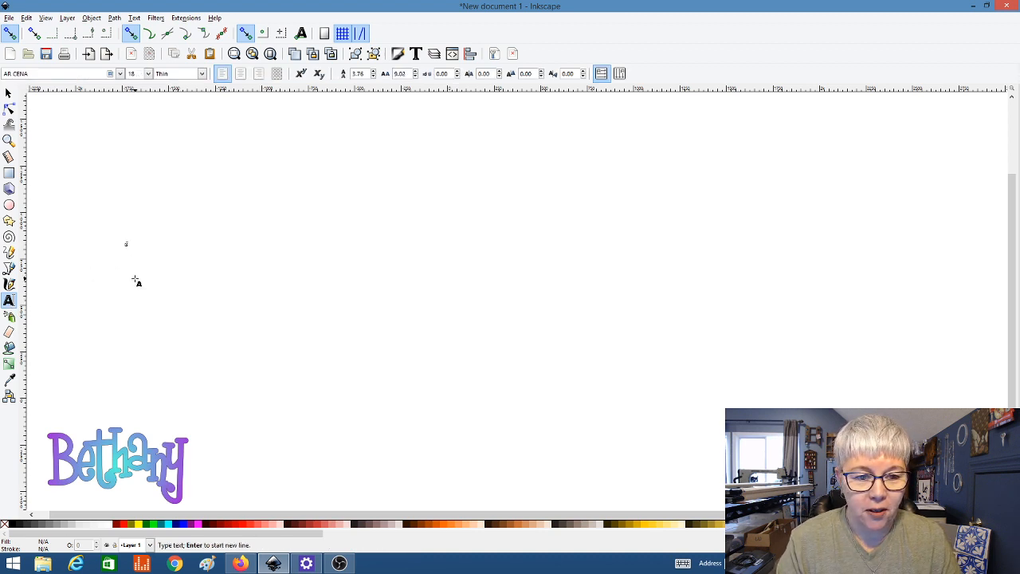
pyautogui.write('ame words')
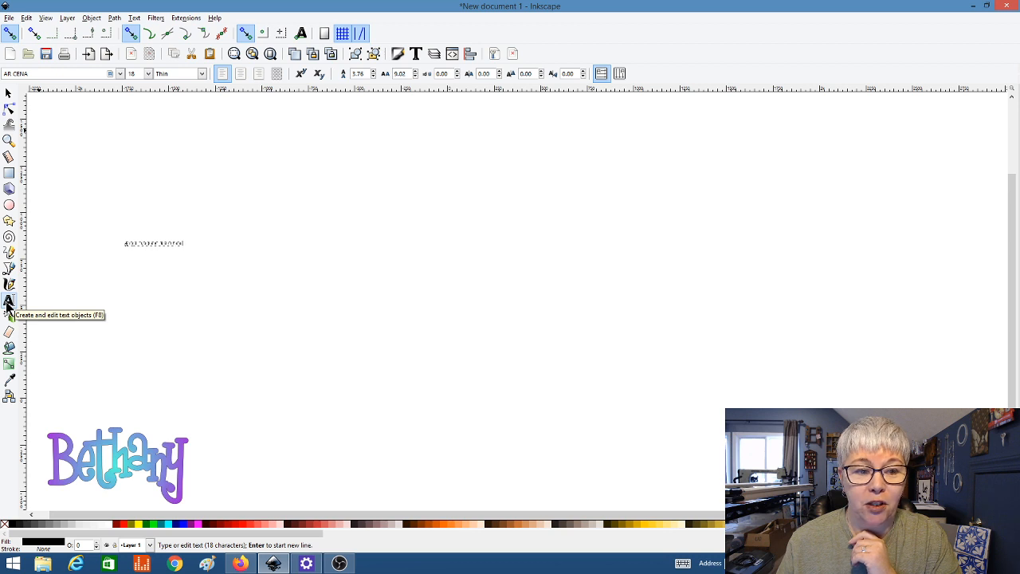
pyautogui.click(8, 301)
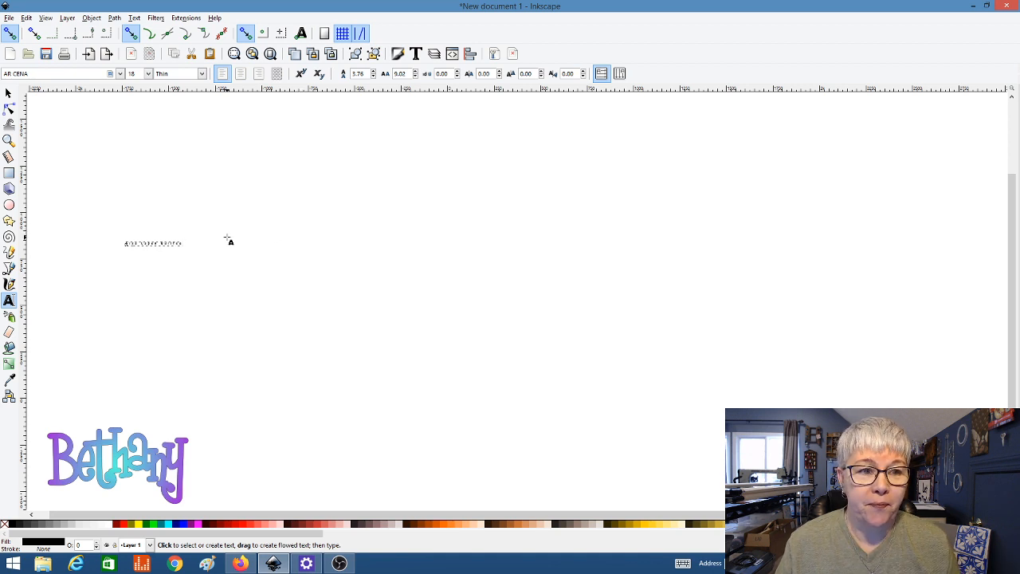
pyautogui.click(10, 94)
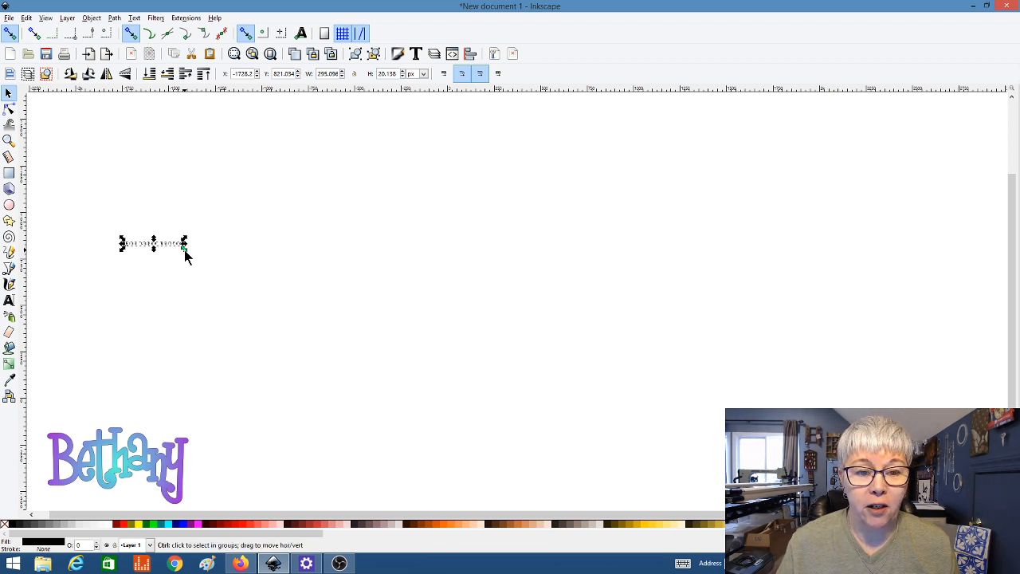
# Step: Enlarge the text about fourfold, move it up-left, and delete the extra 'e' so it reads Quilts
pyautogui.moveTo(185, 250); pyautogui.dragTo(644, 471)
pyautogui.moveTo(503, 272); pyautogui.dragTo(466, 245)
pyautogui.doubleClick(461, 236)
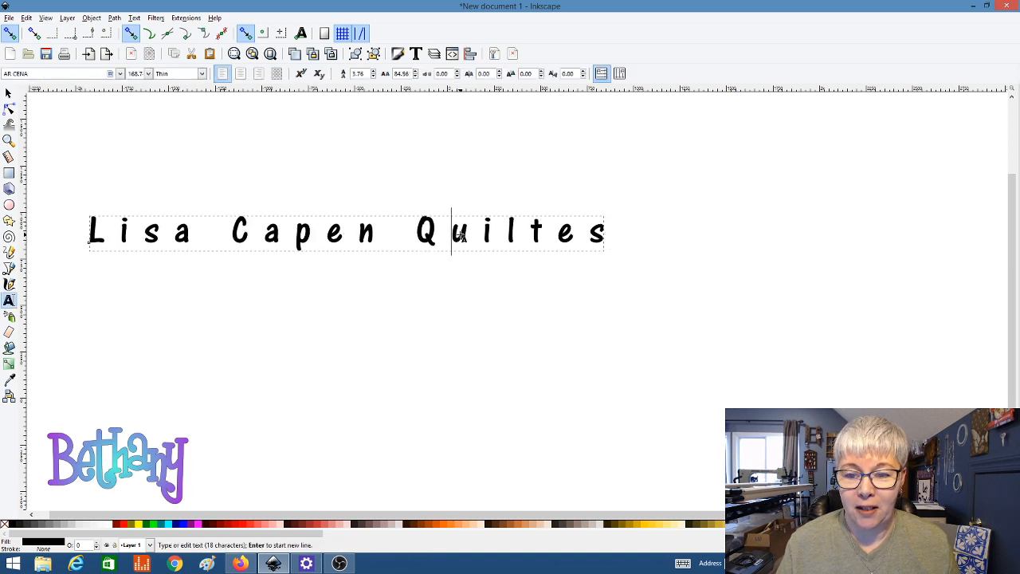
pyautogui.press('Right')
pyautogui.press('Right')
pyautogui.press('Right')
pyautogui.press('Right')
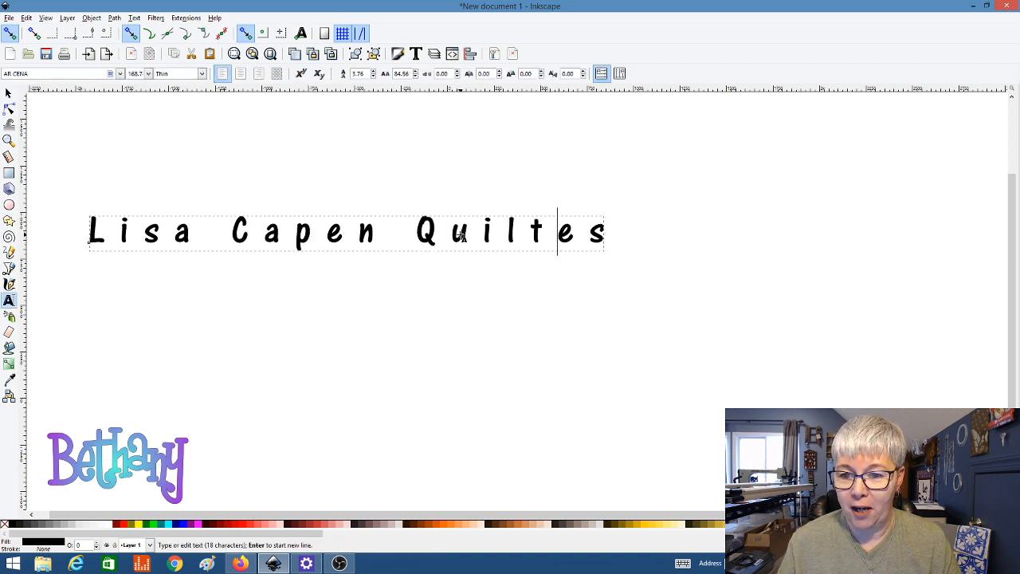
pyautogui.press('Delete')
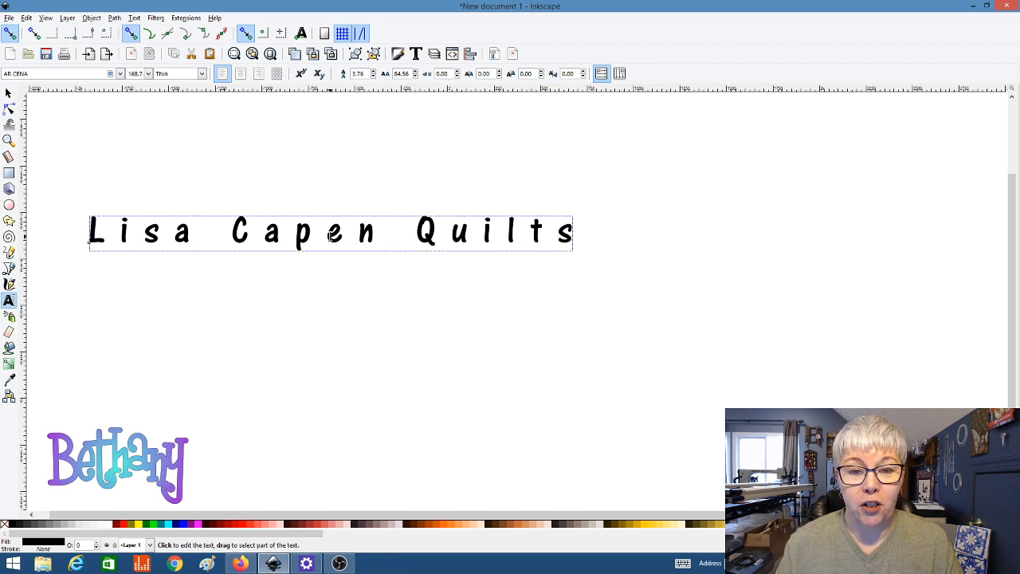
pyautogui.press('Left')
pyautogui.press('Left')
pyautogui.press('Left')
pyautogui.press('Left')
pyautogui.press('Left')
pyautogui.press('Left')
pyautogui.press('Left')
pyautogui.press('Left')
pyautogui.press('Left')
pyautogui.press('Left')
pyautogui.press('Left')
pyautogui.press('Left')
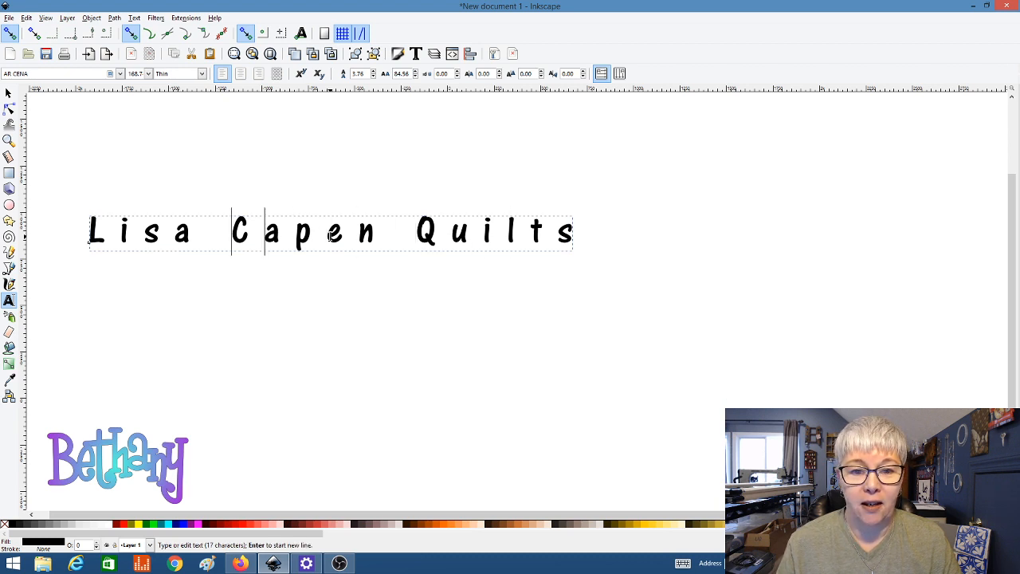
pyautogui.press('Left')
pyautogui.press('Left')
pyautogui.press('Left')
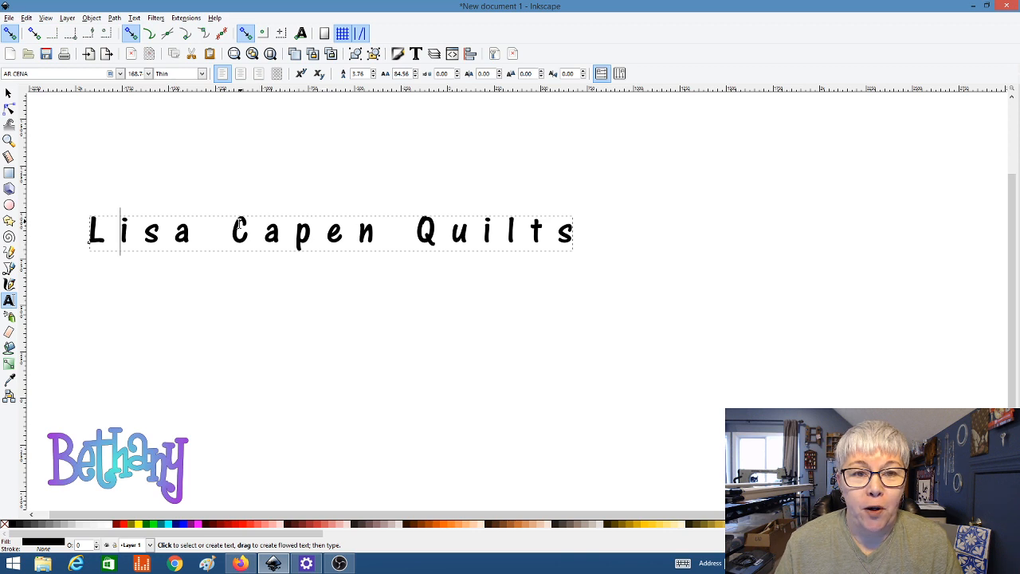
pyautogui.click(9, 95)
pyautogui.click(8, 301)
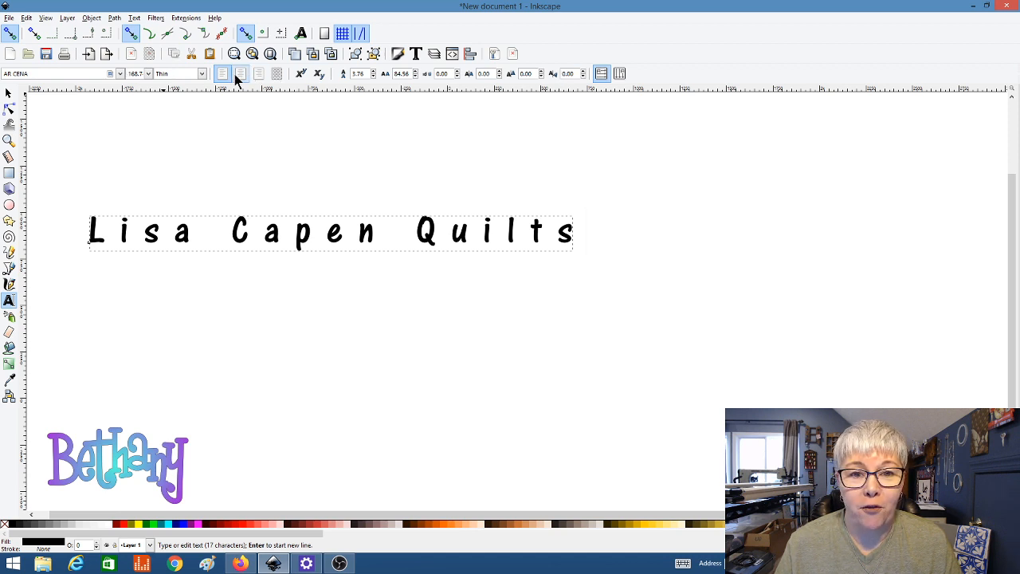
pyautogui.click(119, 73)
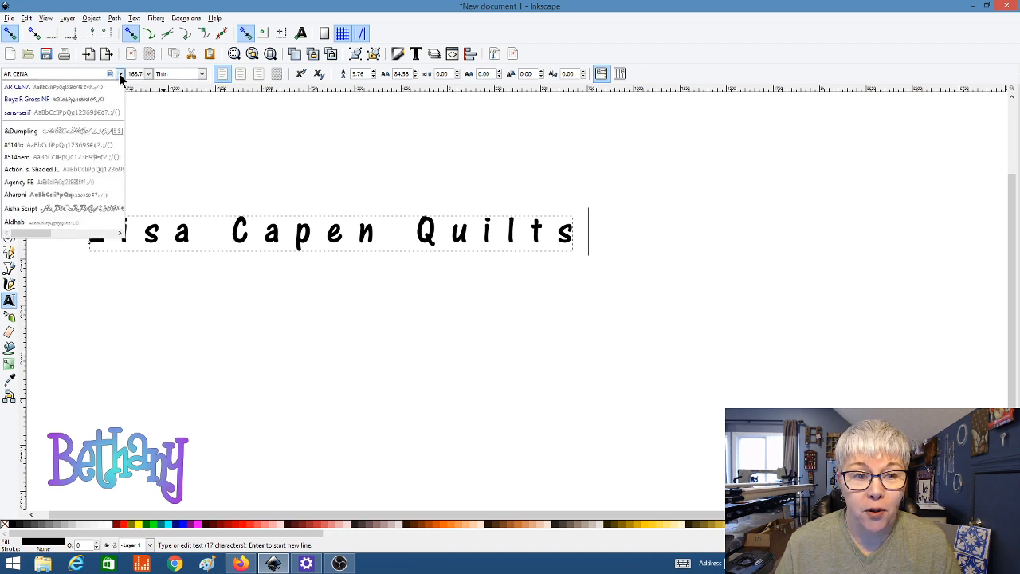
pyautogui.click(119, 73)
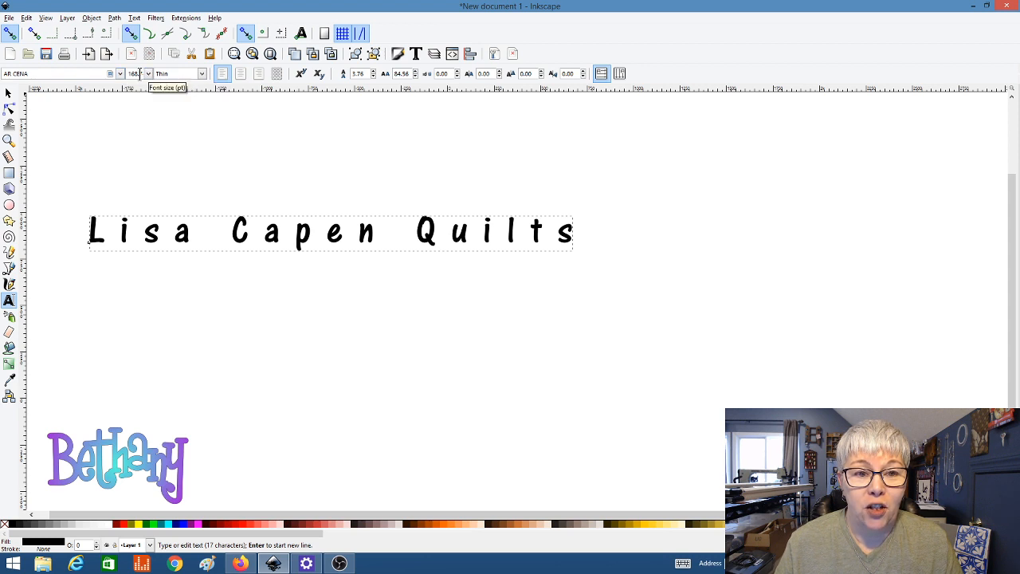
pyautogui.click(201, 74)
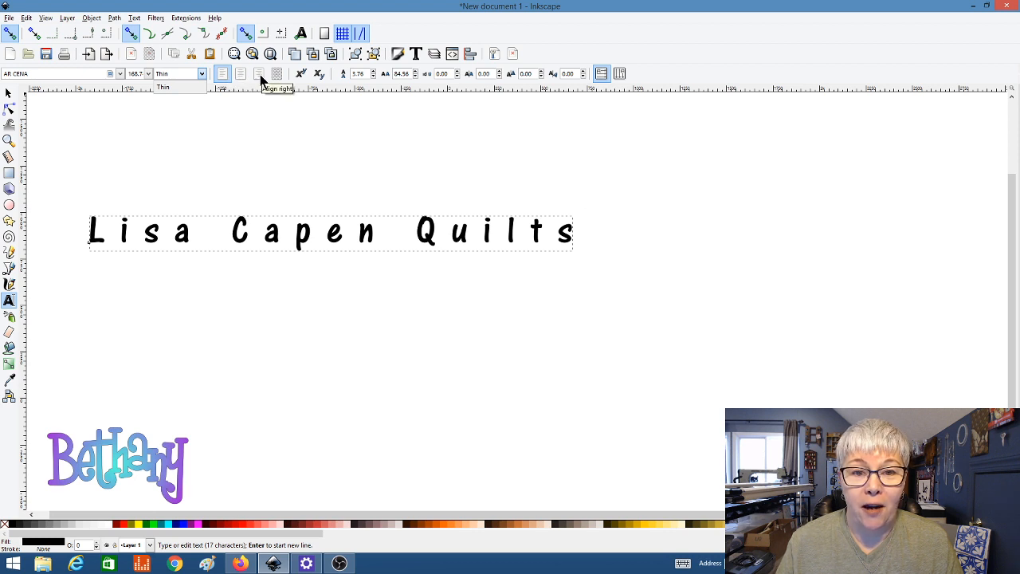
pyautogui.click(304, 76)
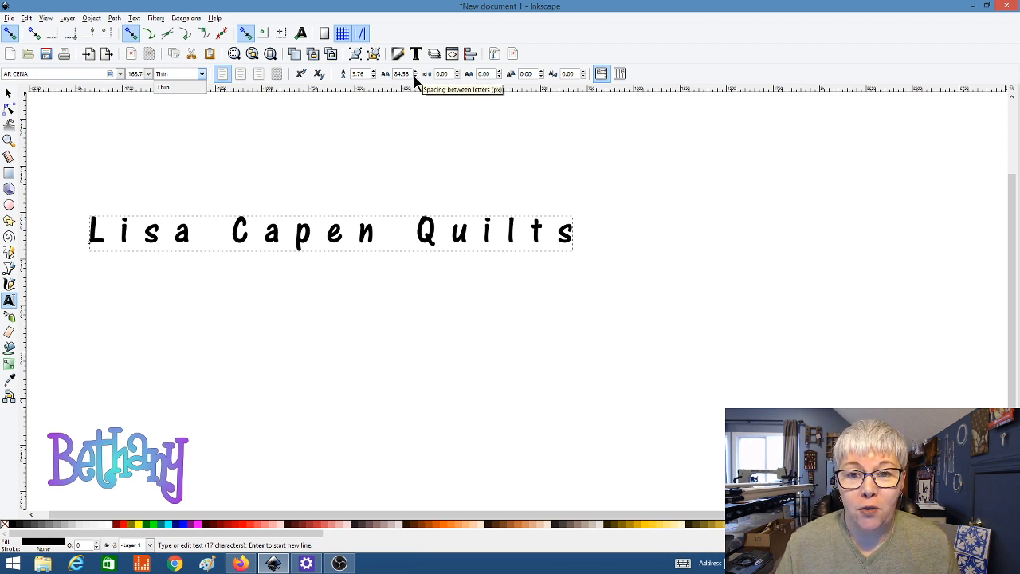
pyautogui.click(9, 95)
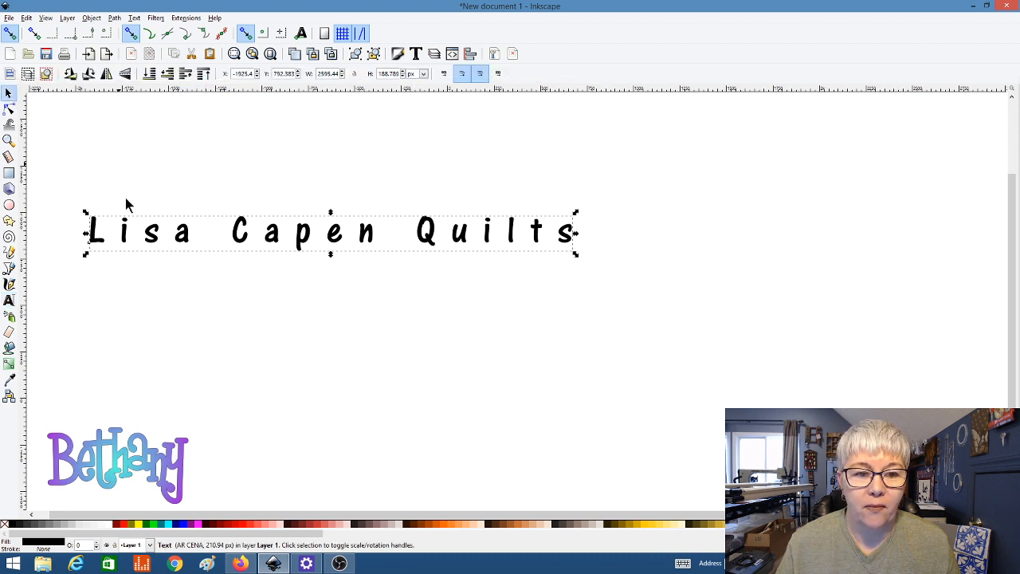
pyautogui.click(9, 301)
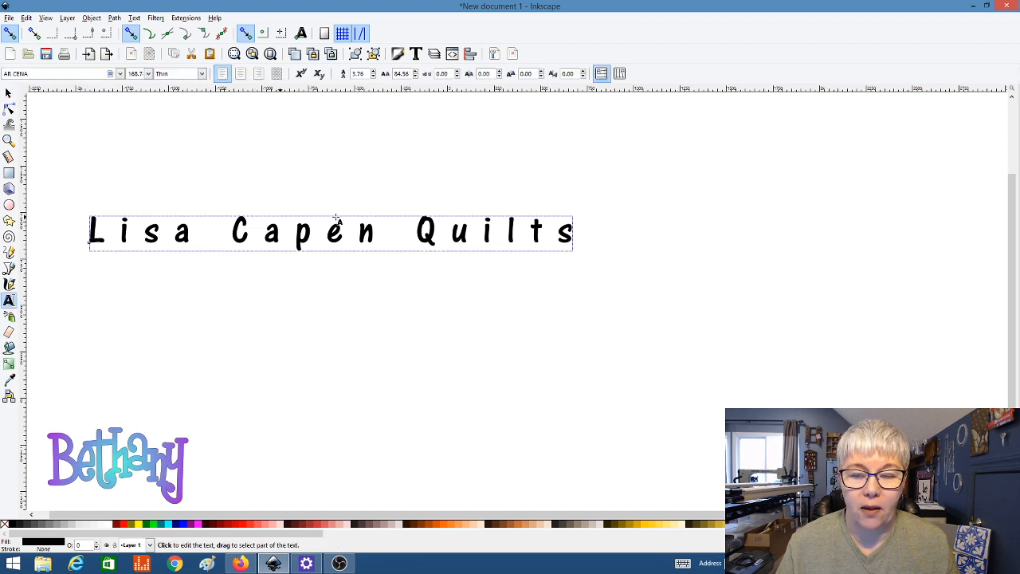
pyautogui.moveTo(568, 230); pyautogui.dragTo(403, 232)
pyautogui.moveTo(573, 236); pyautogui.dragTo(459, 233)
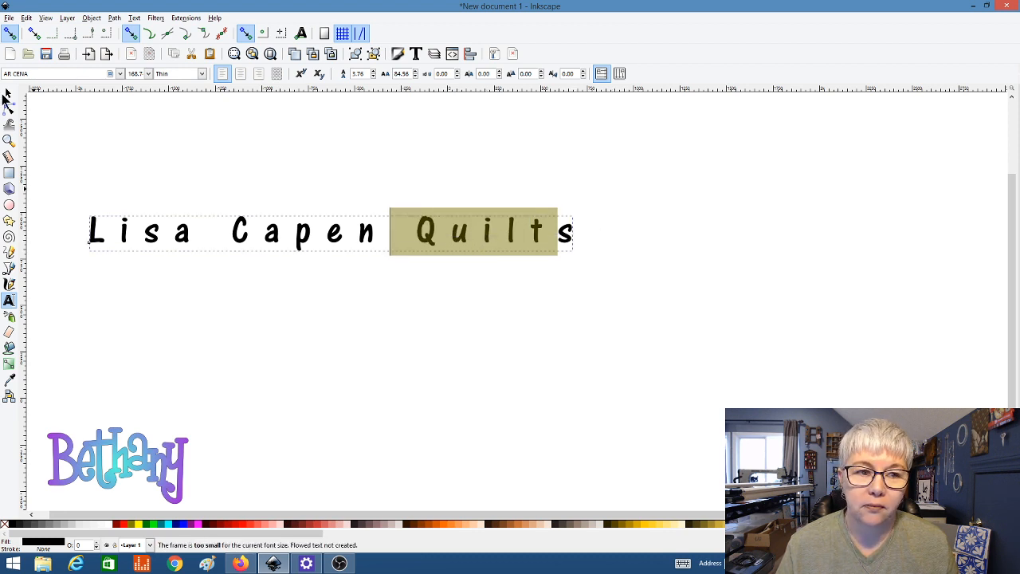
pyautogui.click(8, 93)
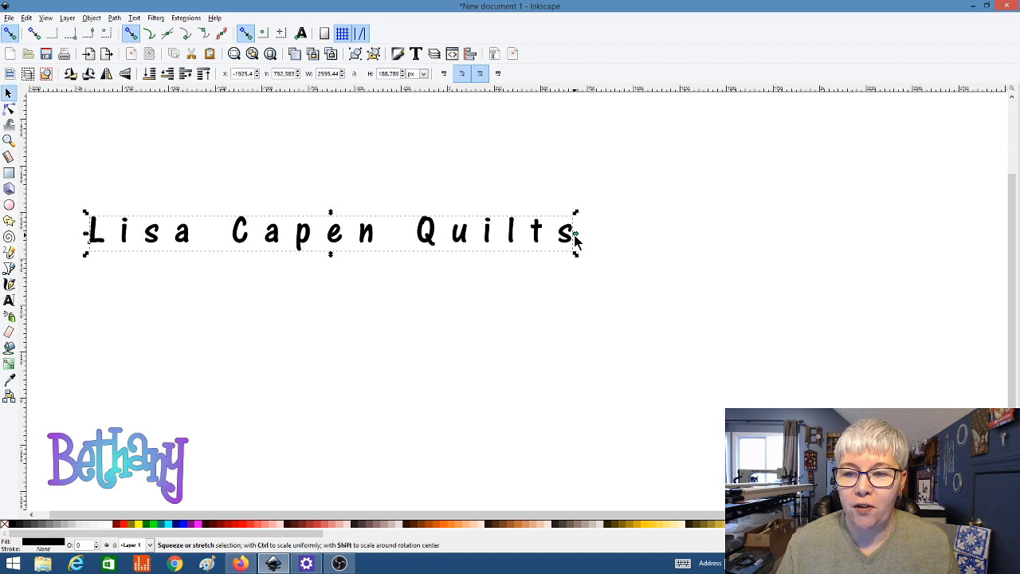
pyautogui.click(9, 300)
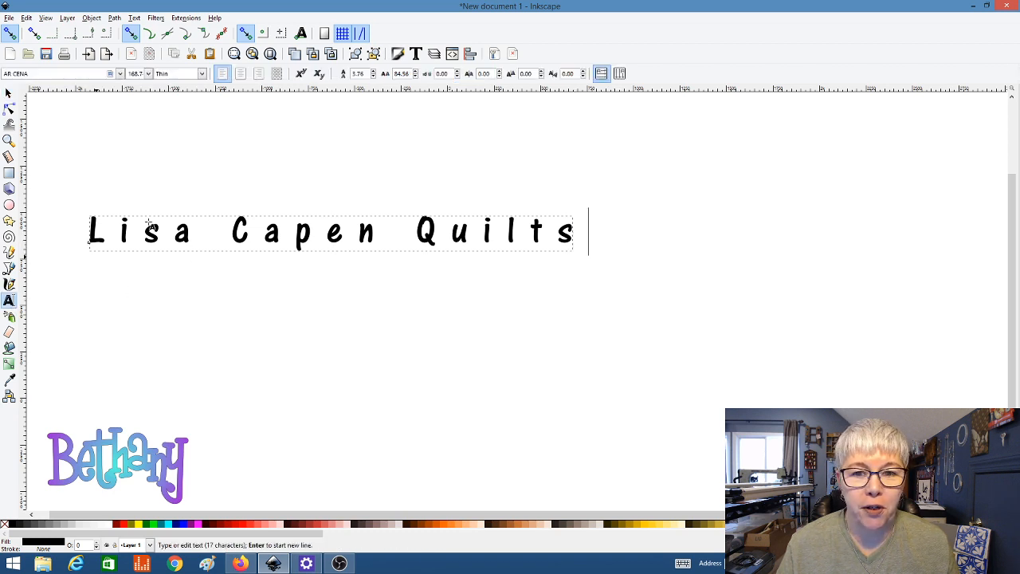
pyautogui.moveTo(415, 77); pyautogui.dragTo(415, 76)
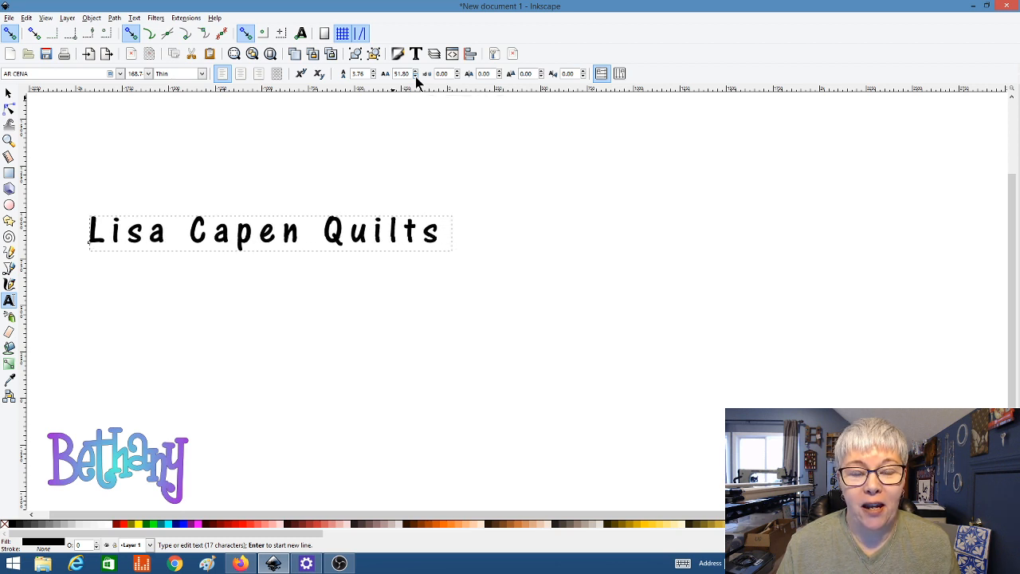
# Step: Tighten the title's letter spacing further to 26.87
pyautogui.moveTo(415, 77); pyautogui.dragTo(415, 77)
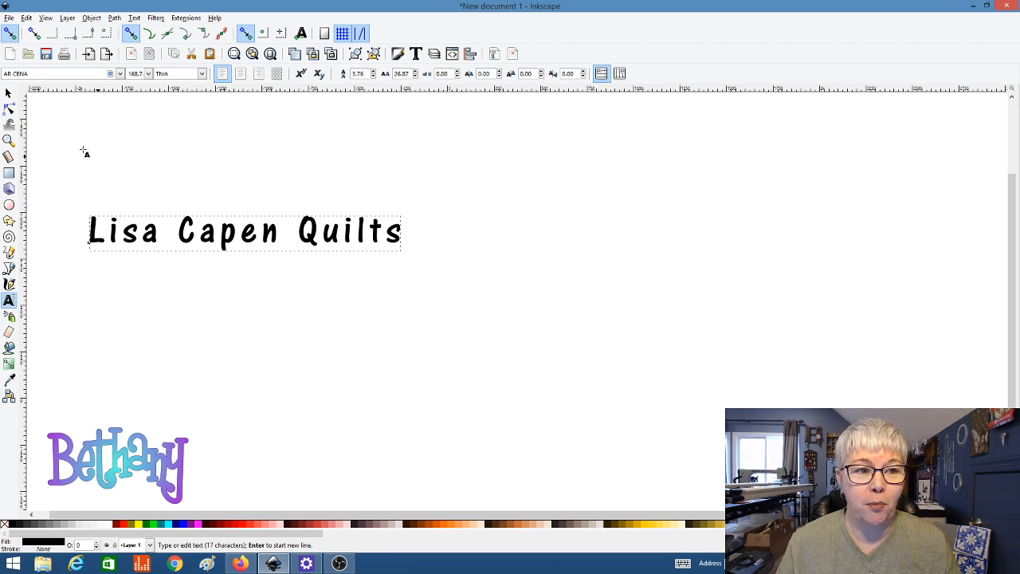
pyautogui.click(8, 95)
# Step: Scale the title up to 394.37 px (about 3126 × 353 px) and move it toward the upper left
pyautogui.moveTo(213, 247); pyautogui.dragTo(216, 195)
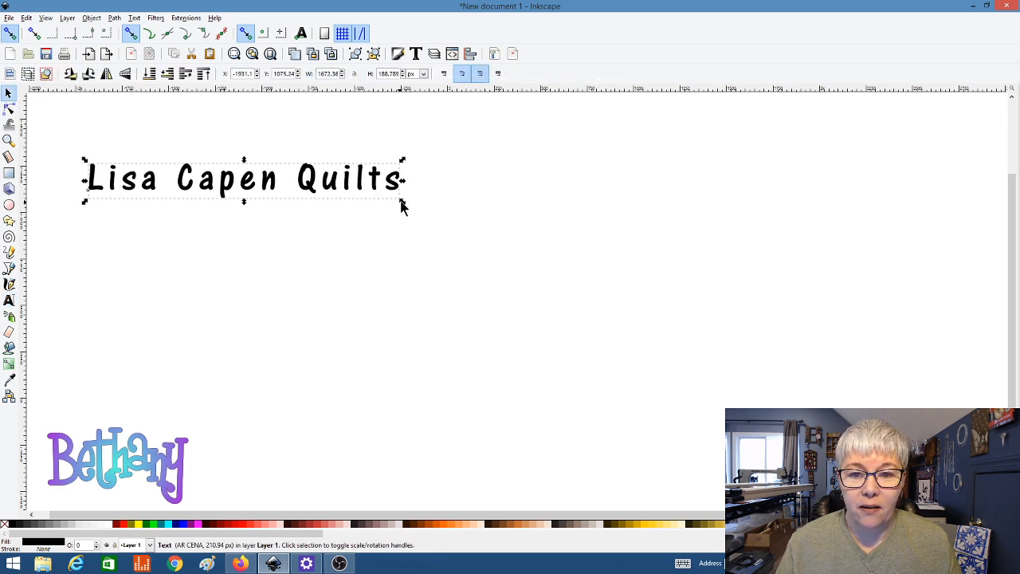
pyautogui.moveTo(407, 209); pyautogui.dragTo(671, 329)
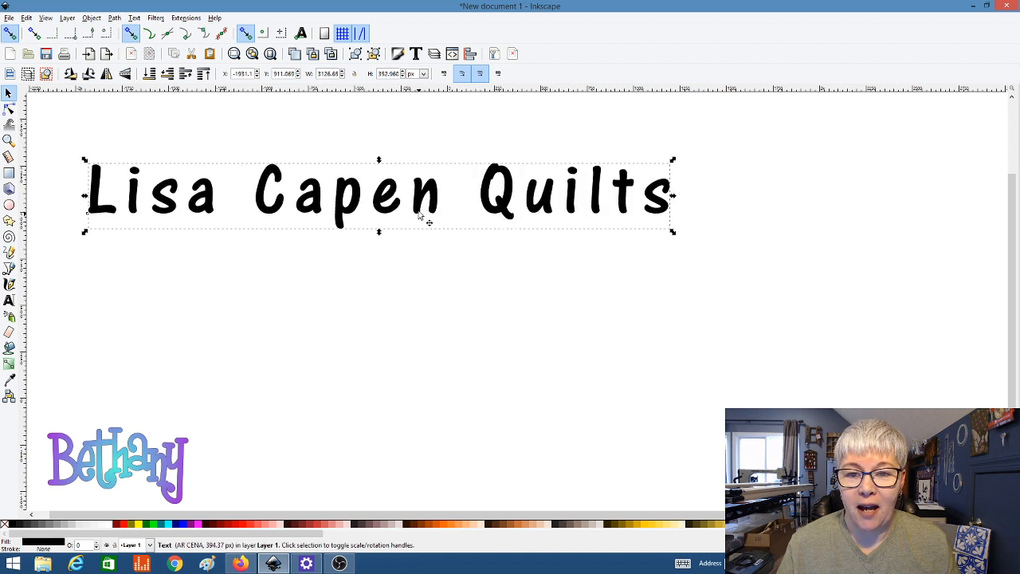
pyautogui.moveTo(416, 210); pyautogui.dragTo(398, 199)
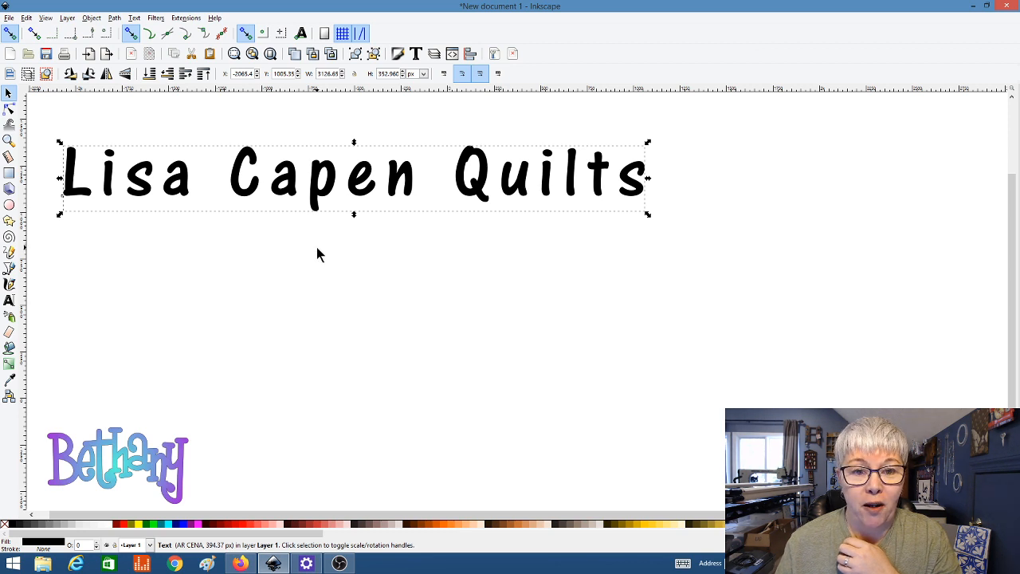
pyautogui.click(10, 110)
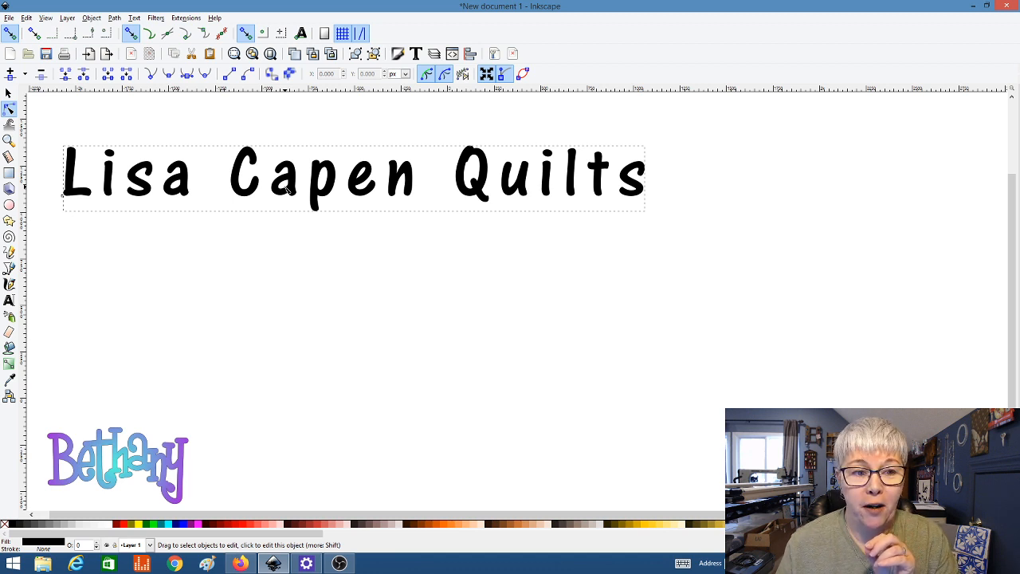
pyautogui.click(9, 94)
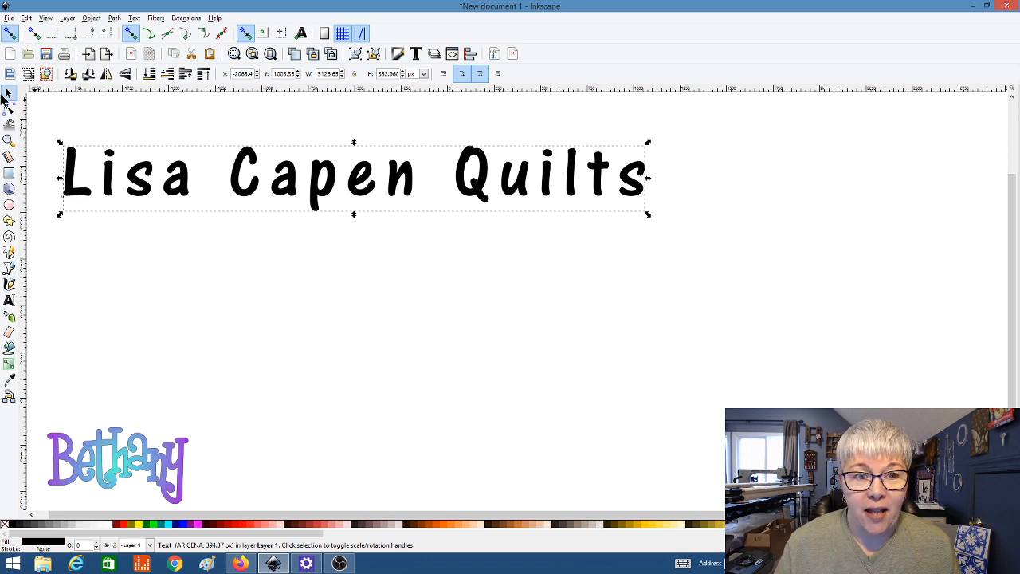
# Step: Convert the title to paths with Object to Path and inspect each letter's nodes
pyautogui.click(116, 19)
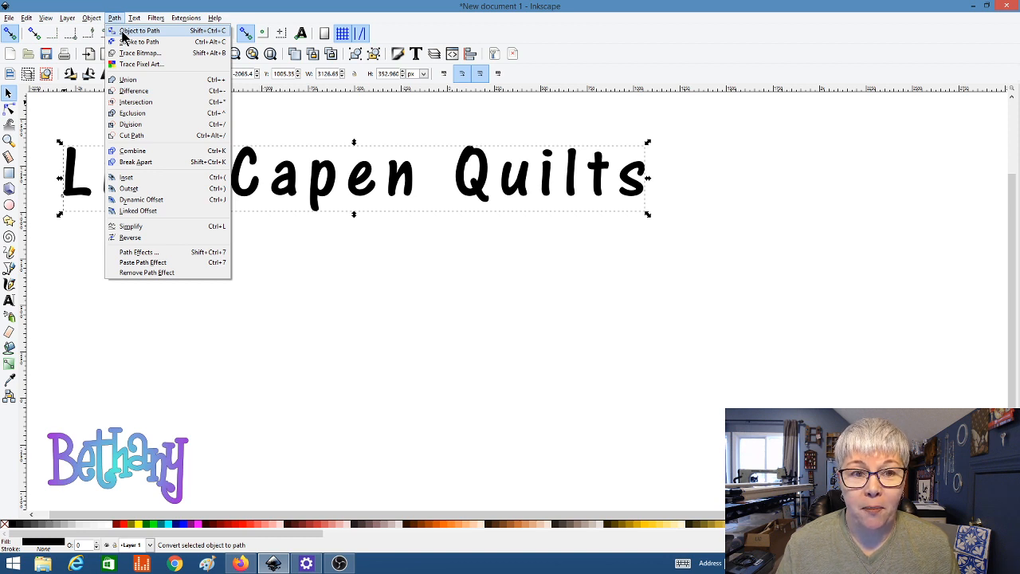
pyautogui.click(124, 32)
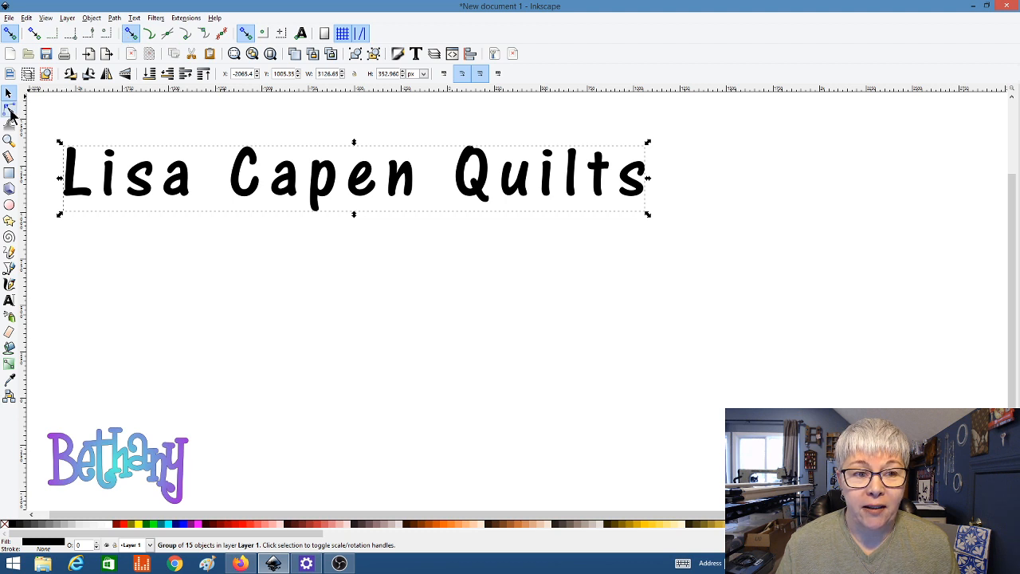
pyautogui.click(9, 110)
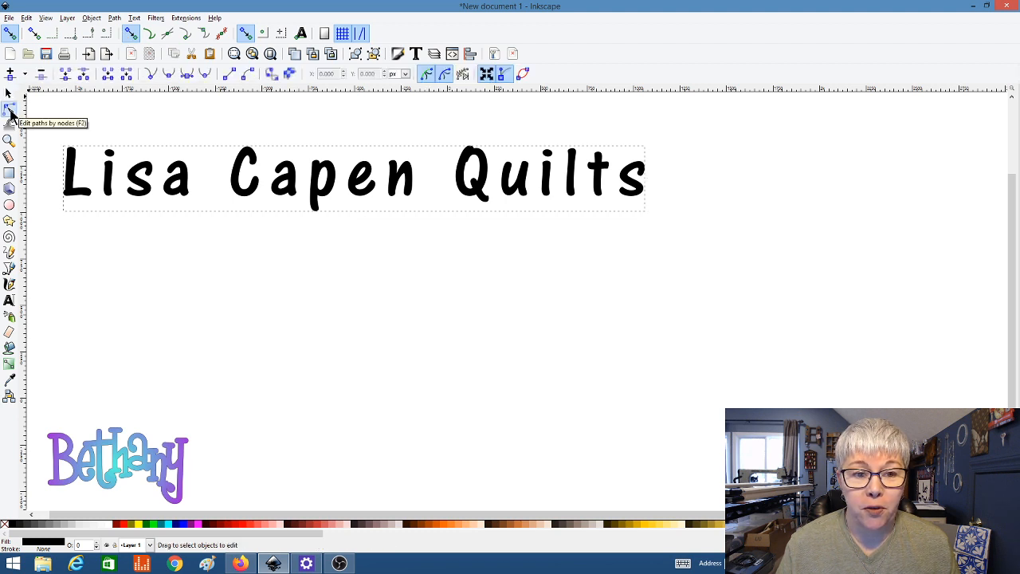
pyautogui.click(145, 179)
pyautogui.click(177, 179)
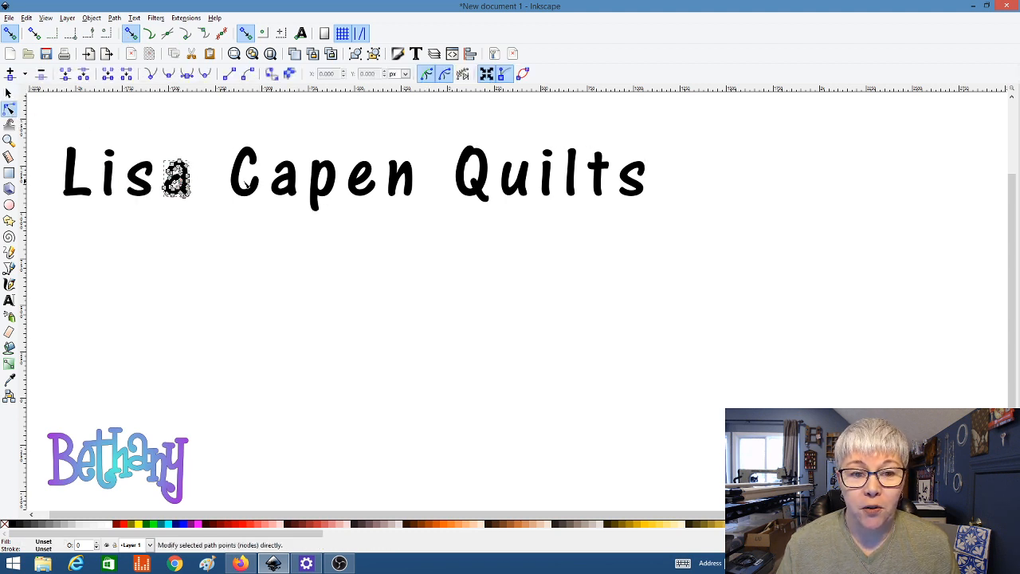
pyautogui.click(236, 171)
pyautogui.click(282, 184)
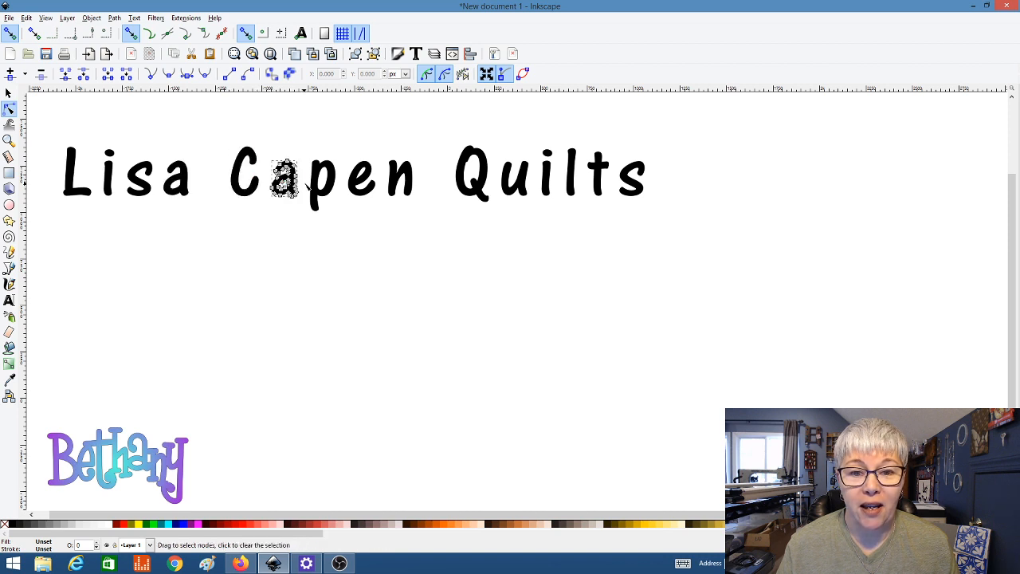
pyautogui.click(319, 190)
pyautogui.click(363, 179)
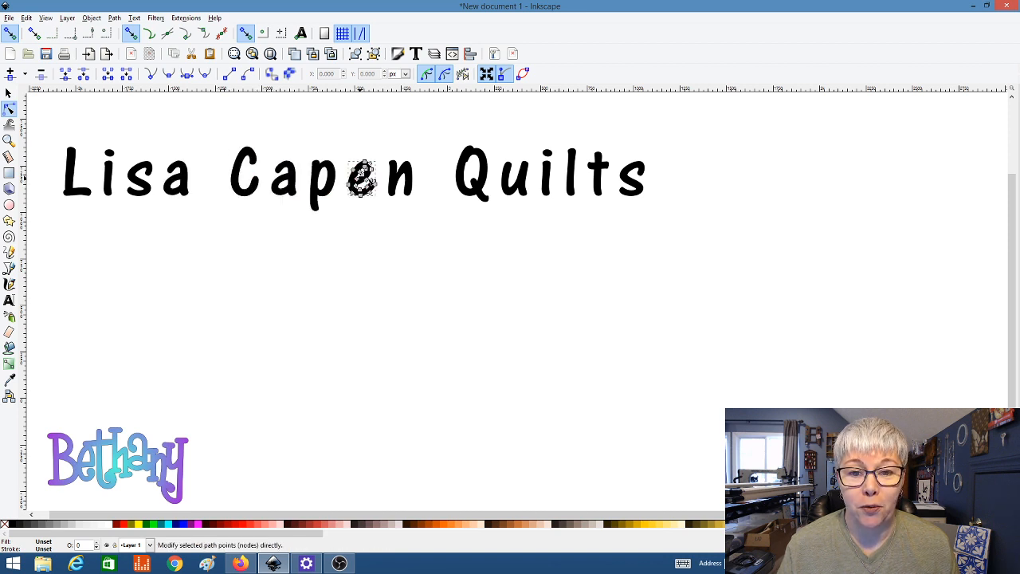
pyautogui.click(400, 181)
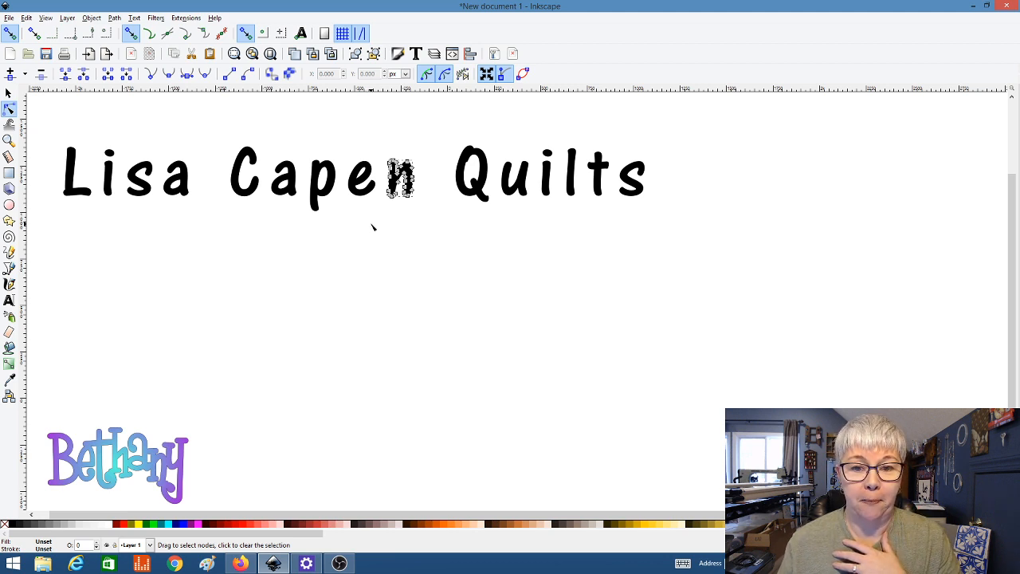
pyautogui.click(9, 95)
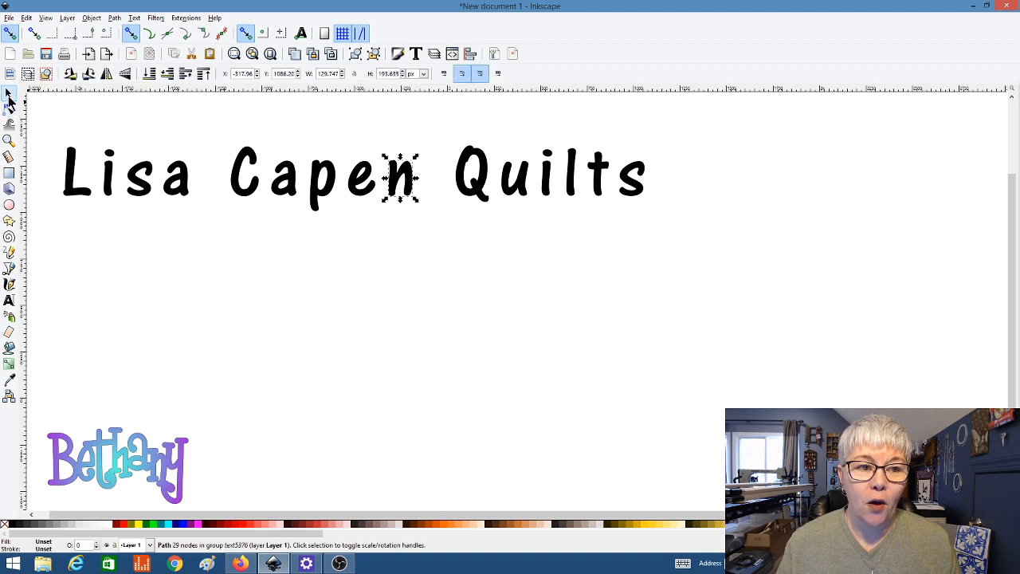
pyautogui.click(134, 275)
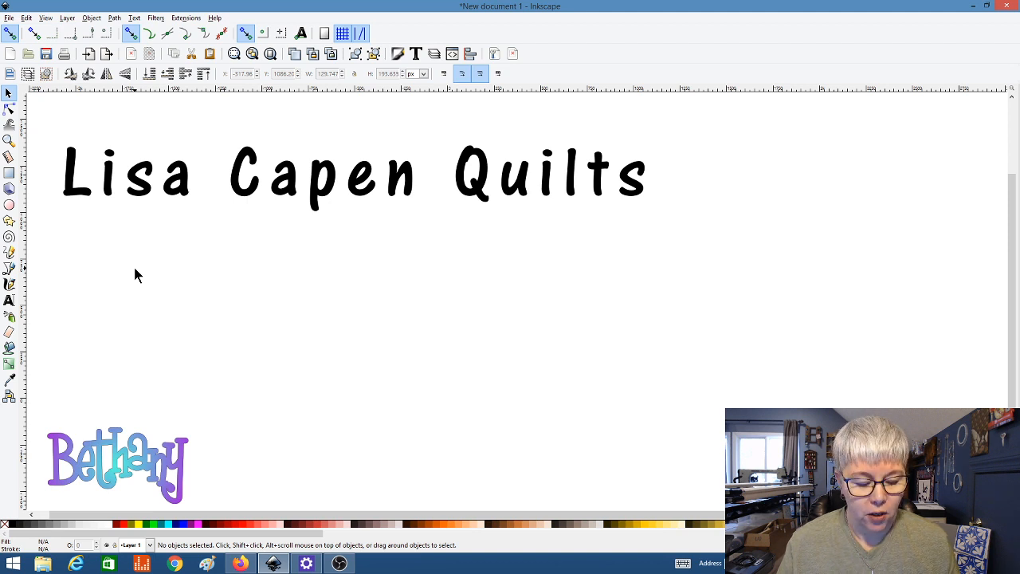
pyautogui.hotkey('ctrl', 'z')
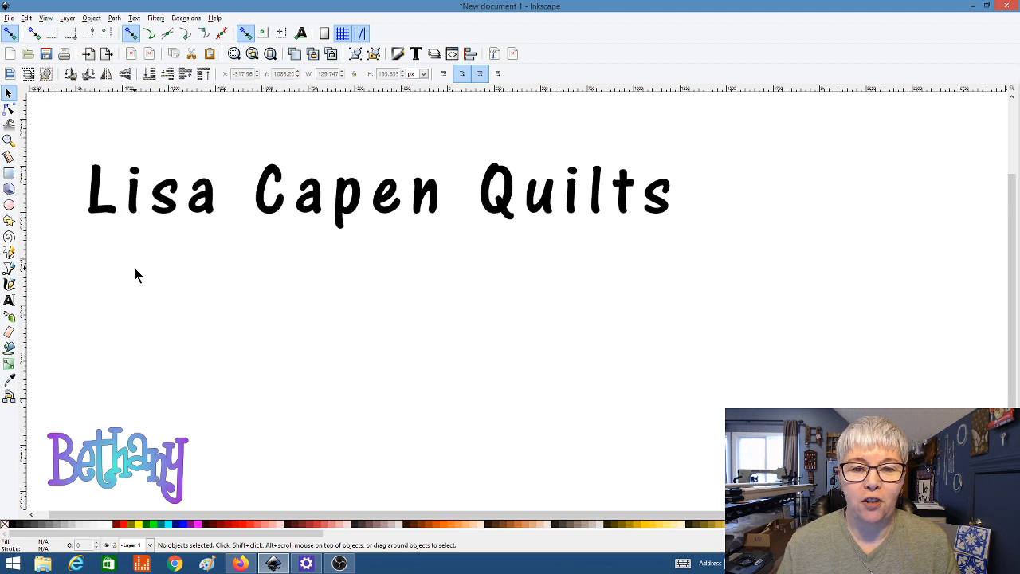
pyautogui.click(8, 108)
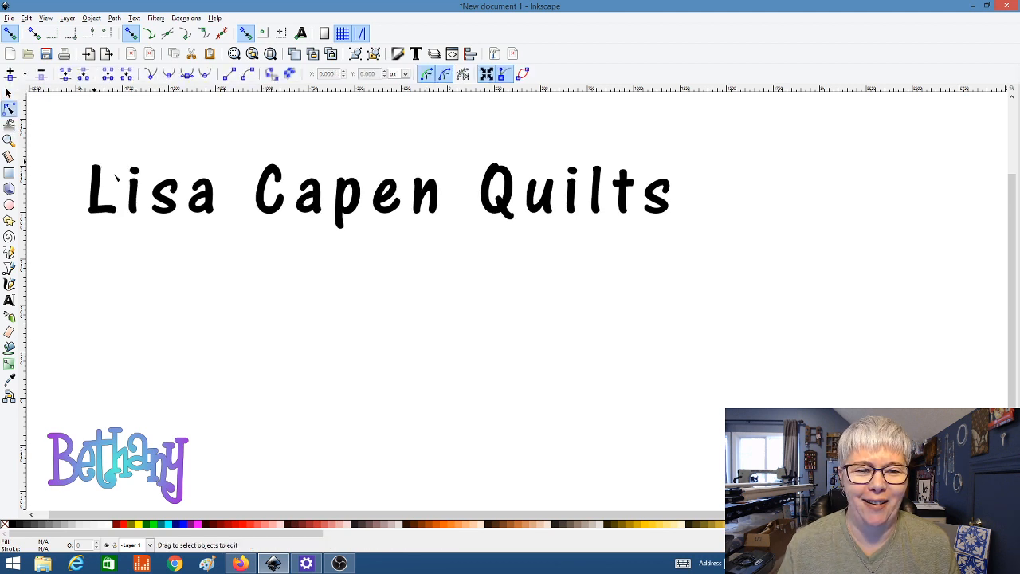
pyautogui.click(164, 203)
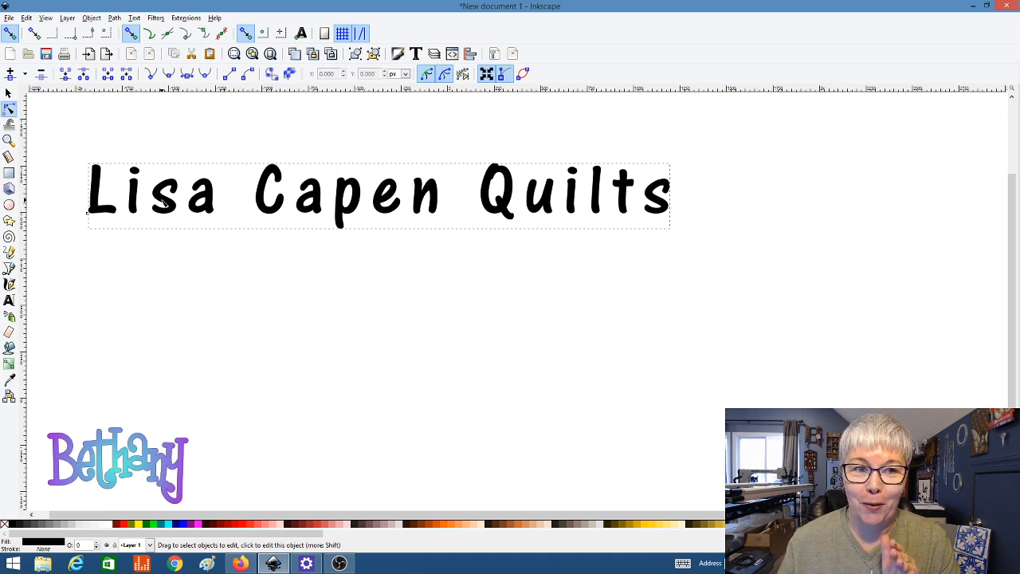
pyautogui.click(9, 300)
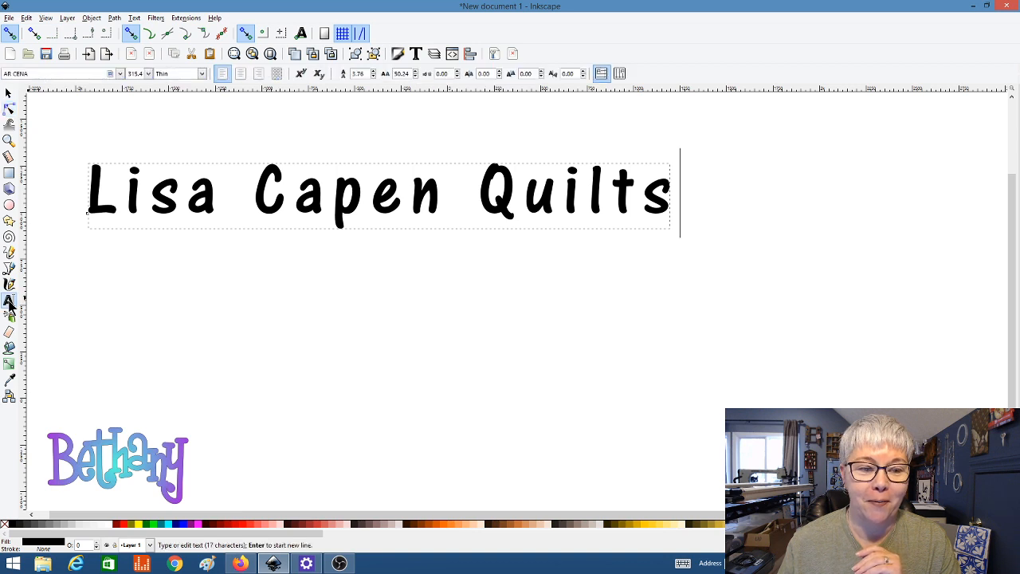
# Step: Change the title's font to Boyz R Gross NF, Normal style
pyautogui.click(120, 74)
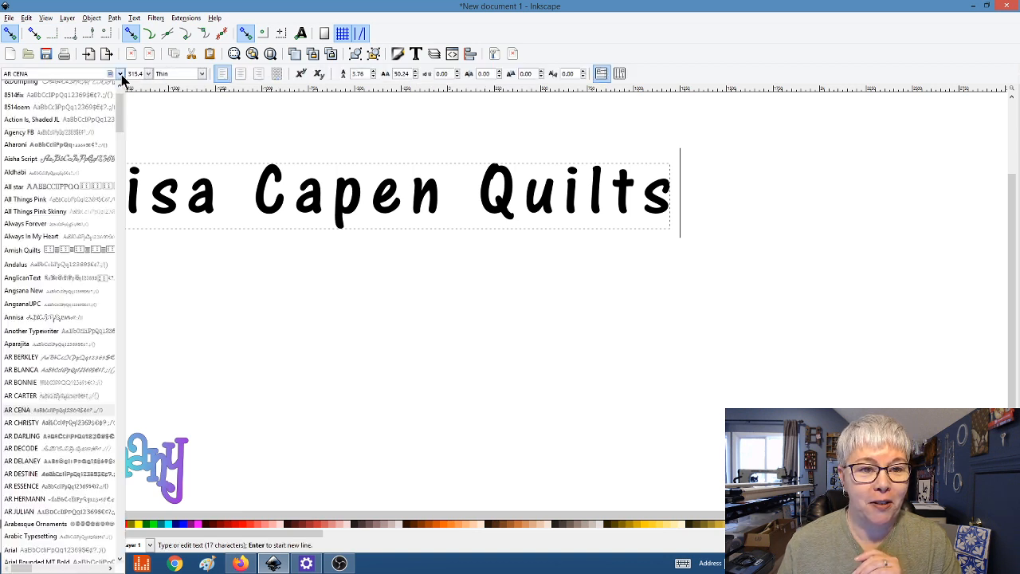
pyautogui.click(60, 73)
pyautogui.moveTo(43, 73); pyautogui.dragTo(3, 75)
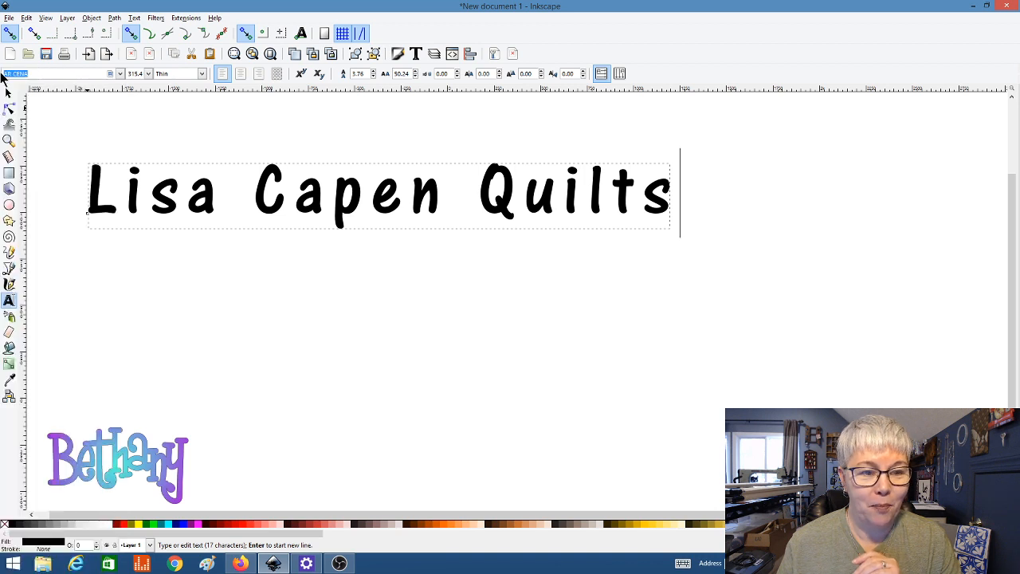
pyautogui.write('boys')
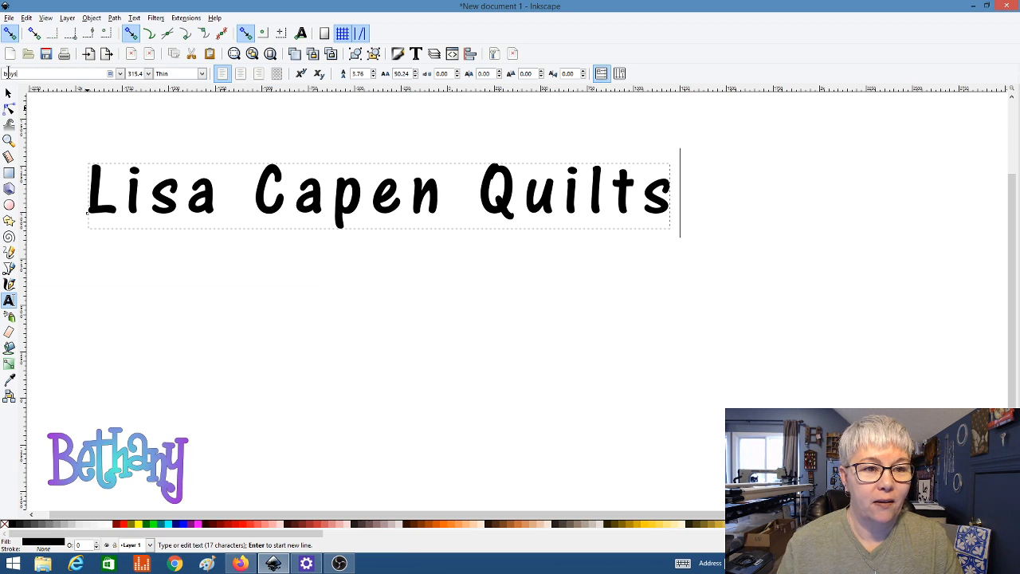
pyautogui.click(121, 74)
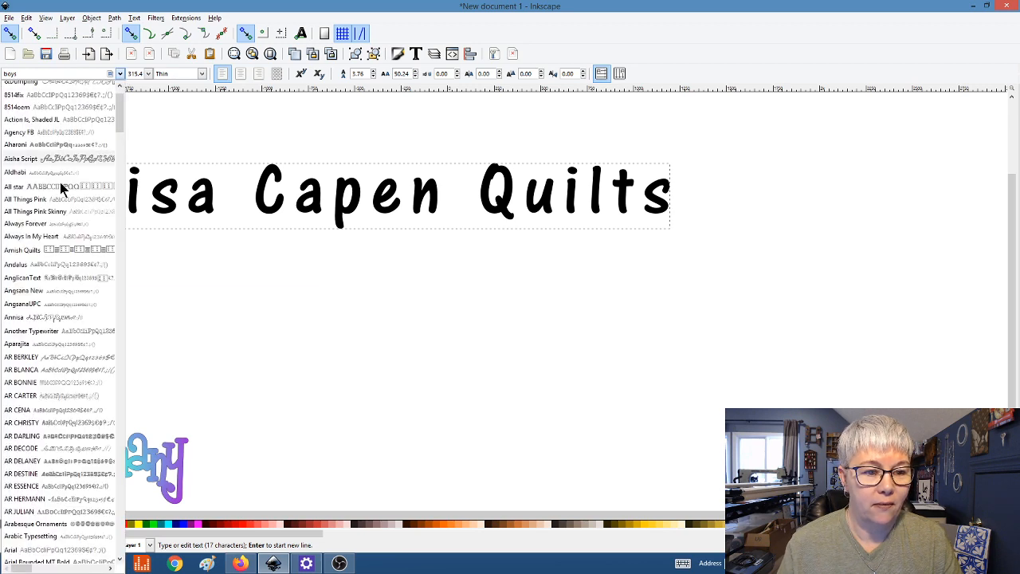
pyautogui.scroll(-3, 60, 200)
pyautogui.scroll(-4, 60, 200)
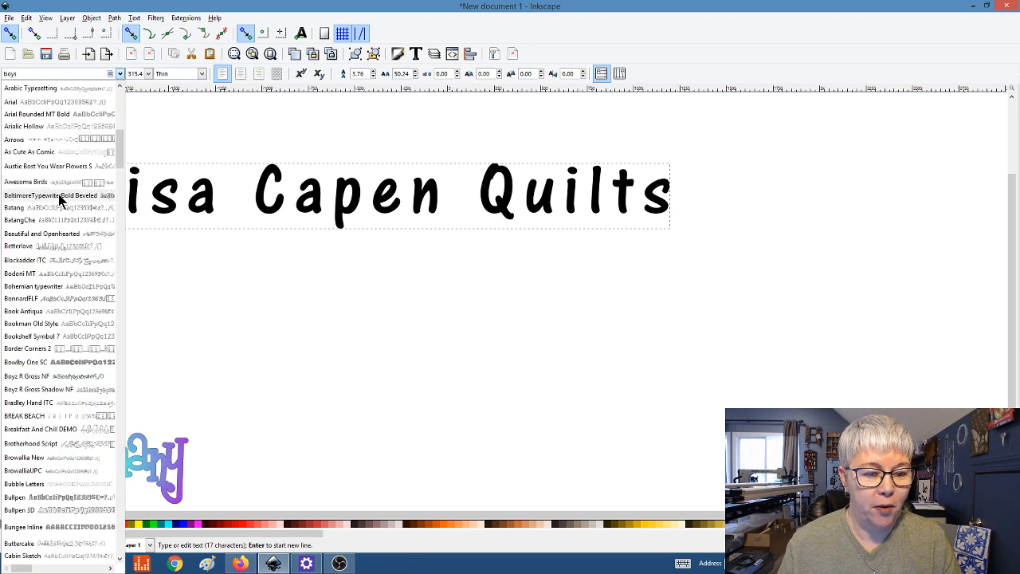
pyautogui.click(44, 378)
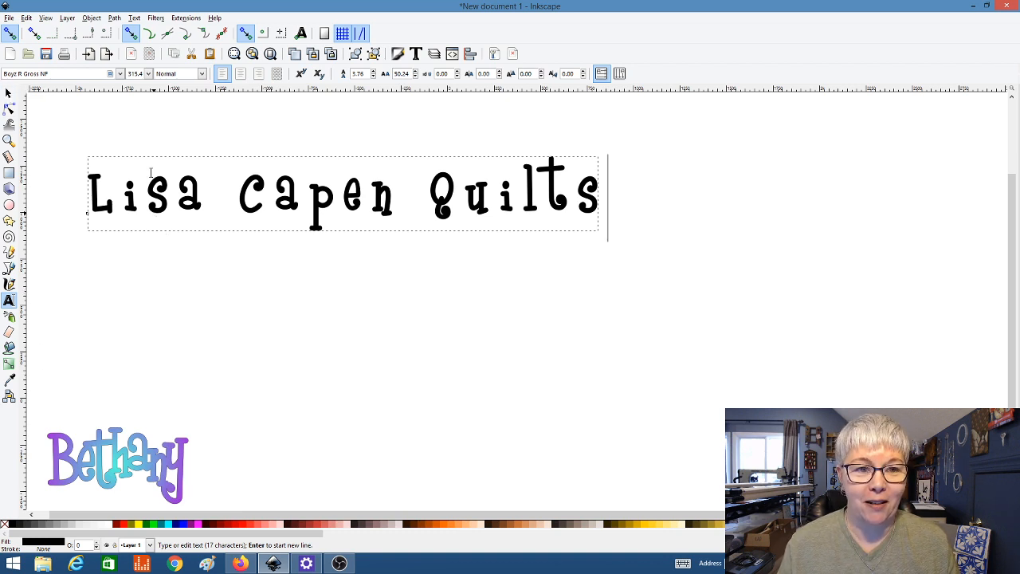
# Step: Convert the Boyz R Gross NF lettering to paths and inspect the letters' nodes
pyautogui.click(114, 18)
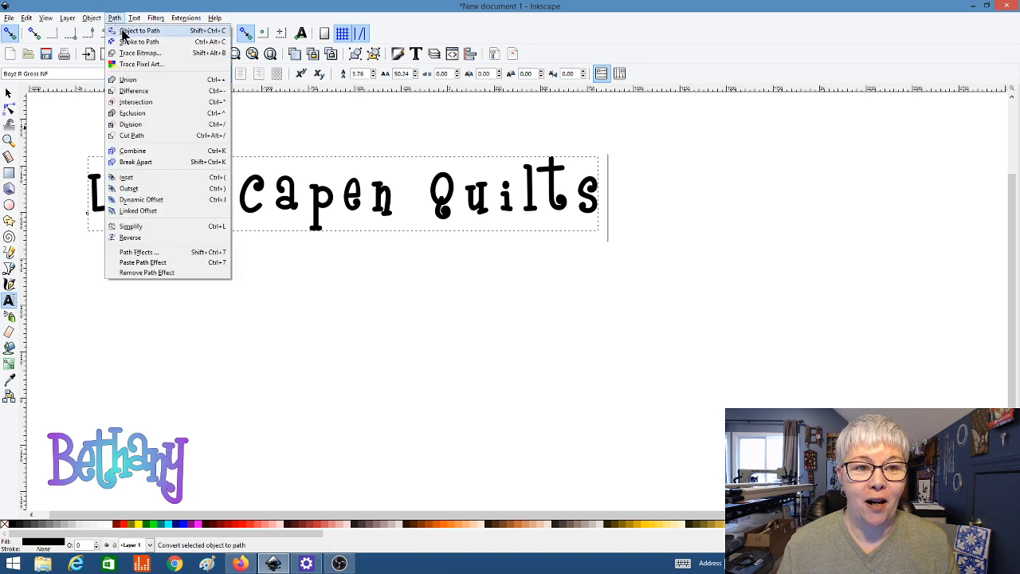
pyautogui.click(123, 30)
pyautogui.click(9, 109)
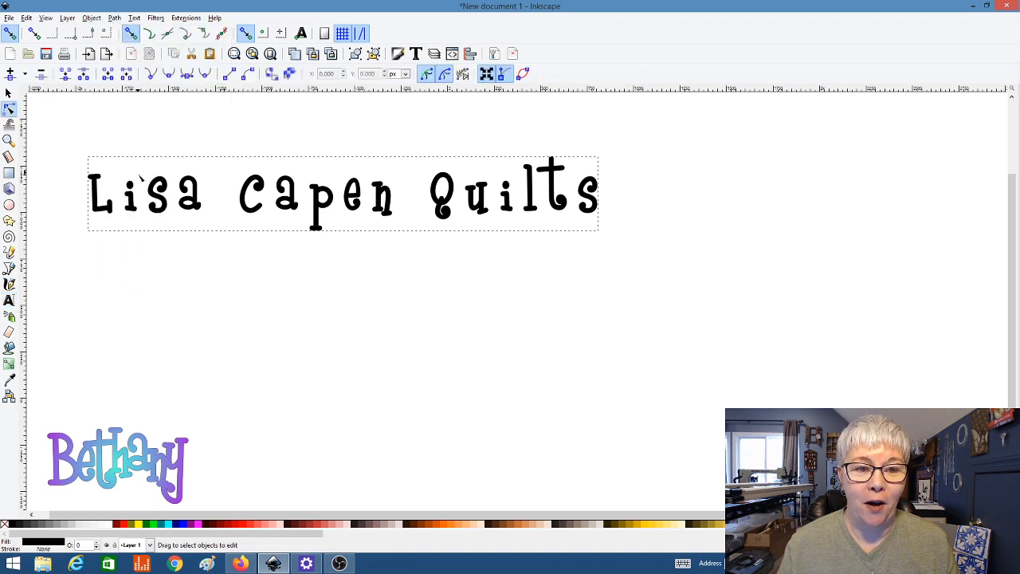
pyautogui.click(160, 192)
pyautogui.click(190, 198)
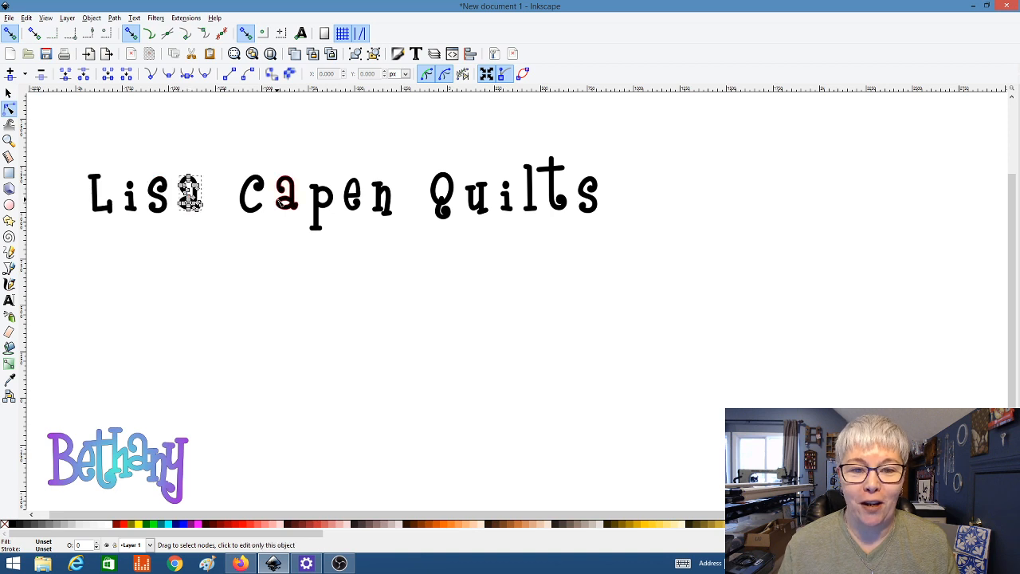
pyautogui.click(287, 194)
pyautogui.click(316, 200)
pyautogui.click(353, 195)
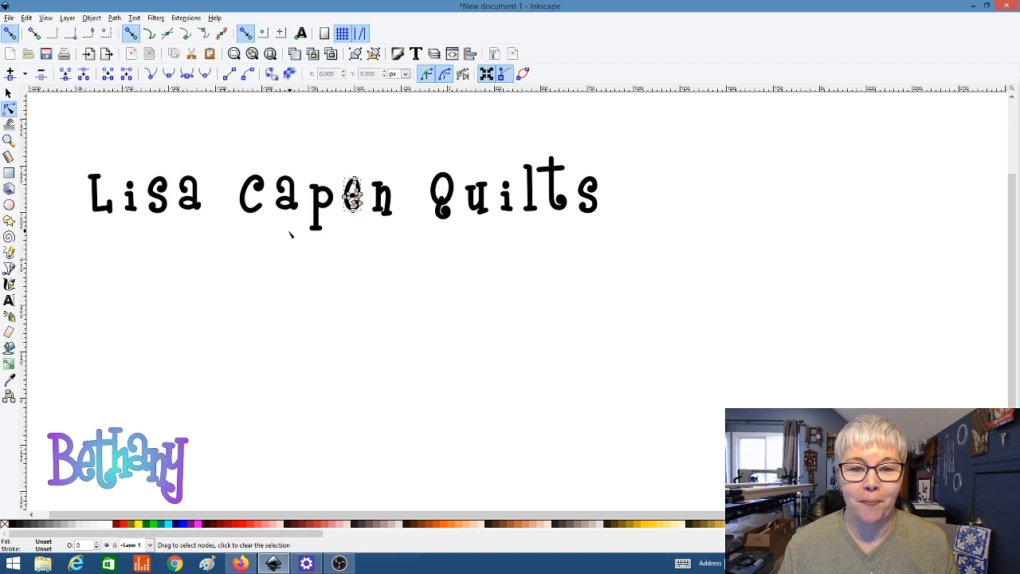
pyautogui.click(8, 95)
pyautogui.click(135, 247)
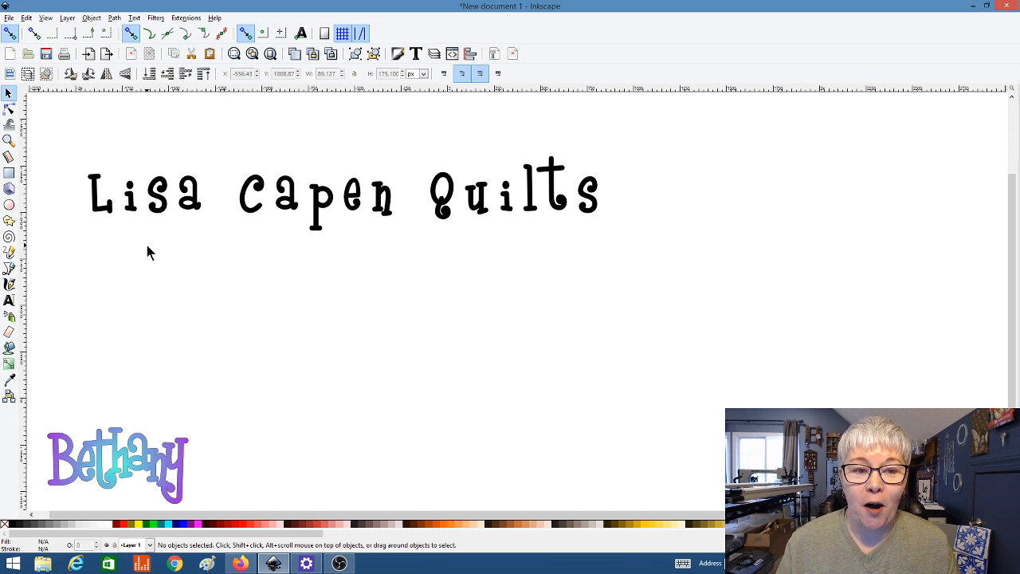
# Step: Ungroup the lettering into separate letter paths
pyautogui.click(135, 209)
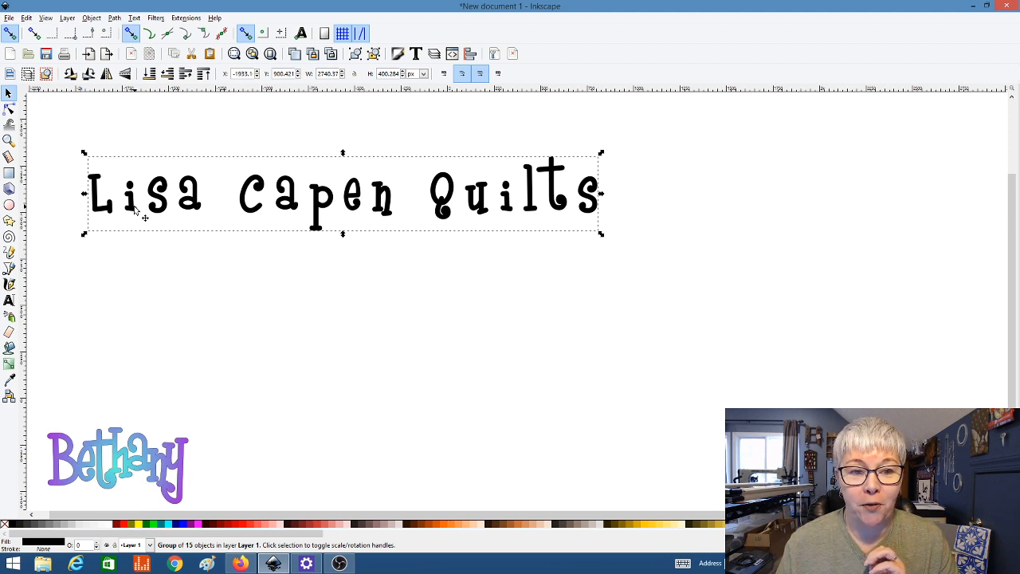
pyautogui.click(124, 285)
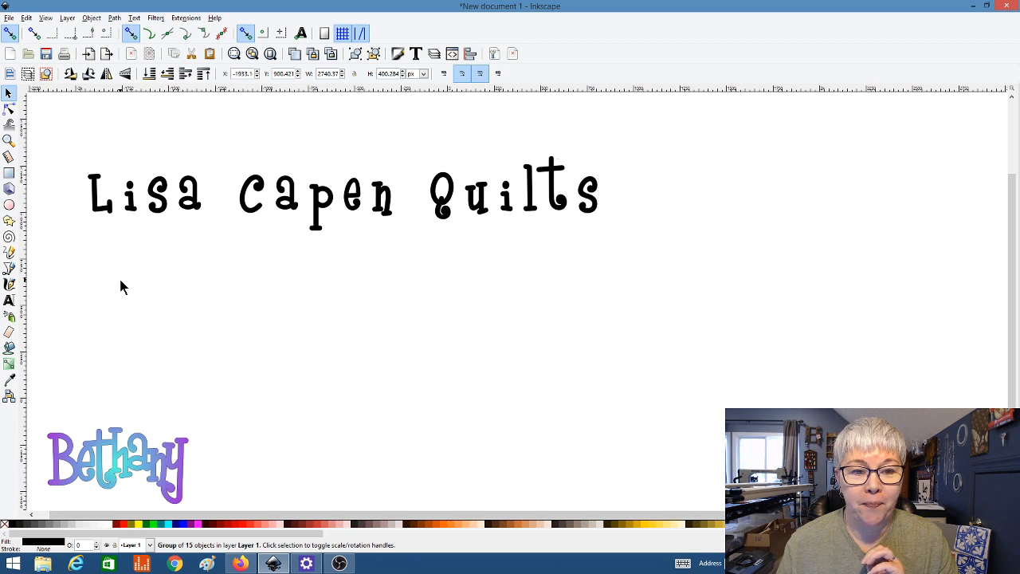
pyautogui.click(144, 210)
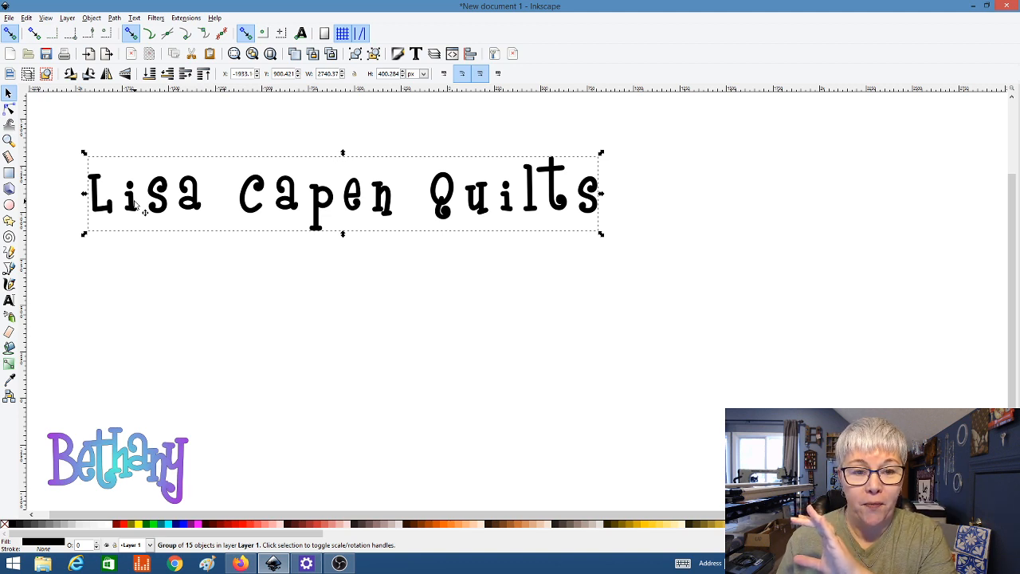
pyautogui.rightClick(136, 206)
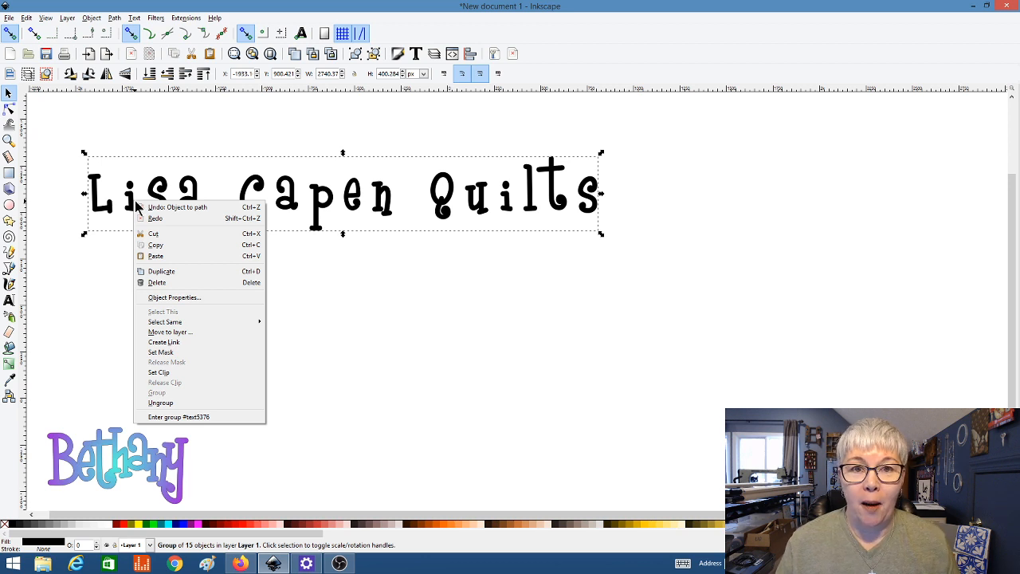
pyautogui.click(161, 403)
pyautogui.press('Escape')
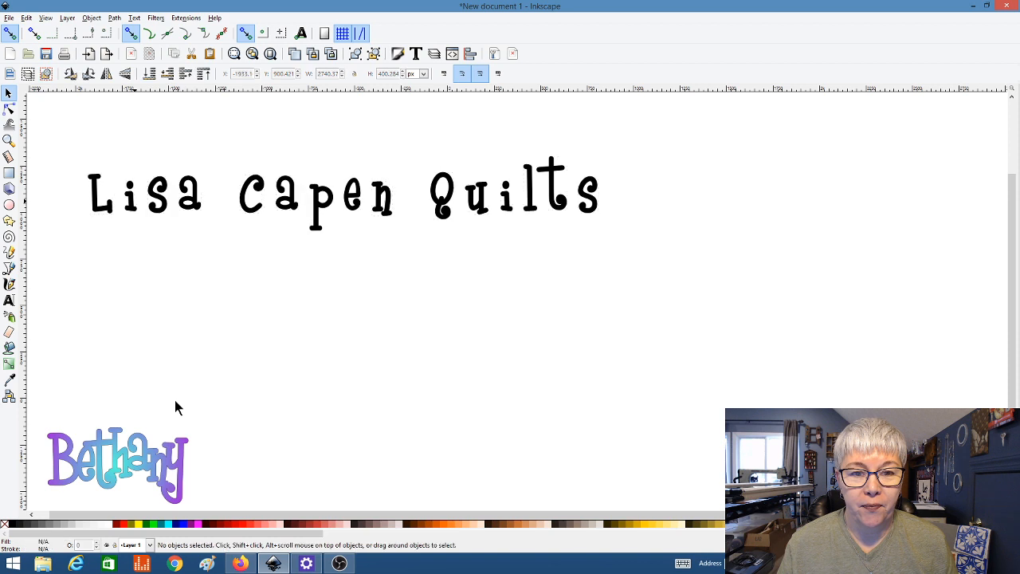
# Step: Check the Path and Object menus for locks, then select the s in Lisa
pyautogui.click(115, 17)
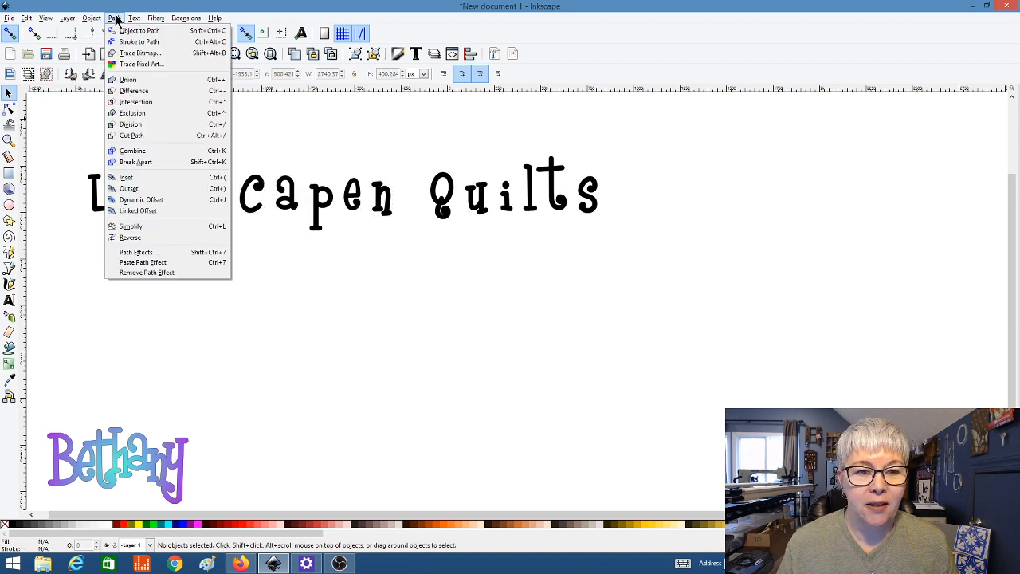
pyautogui.click(116, 17)
pyautogui.click(101, 17)
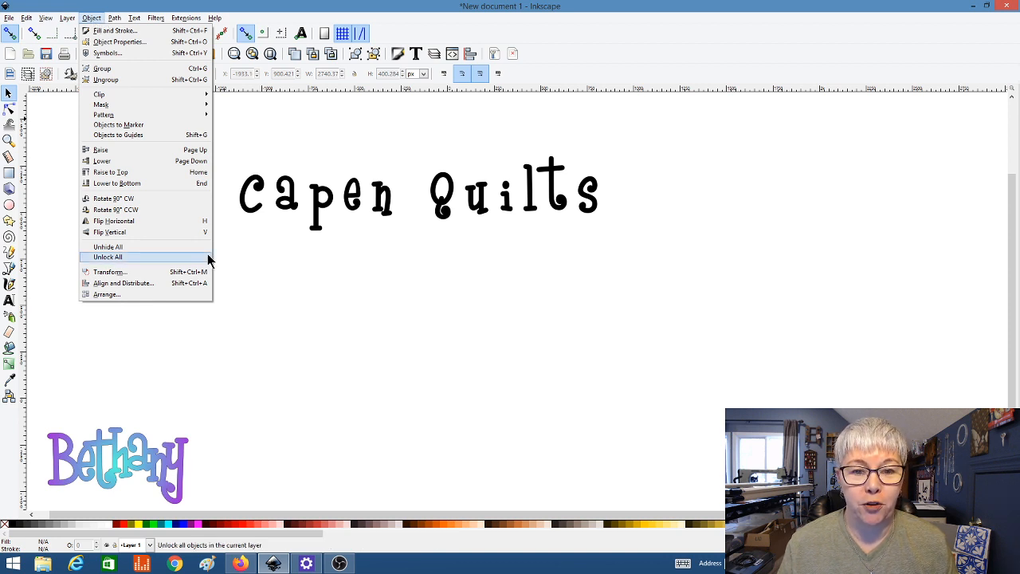
pyautogui.click(257, 262)
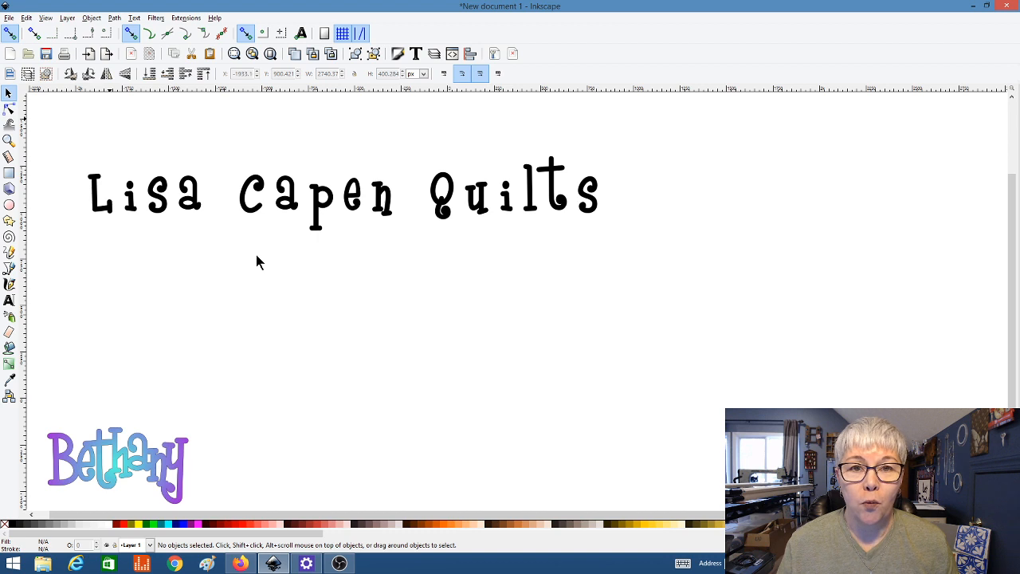
pyautogui.click(152, 210)
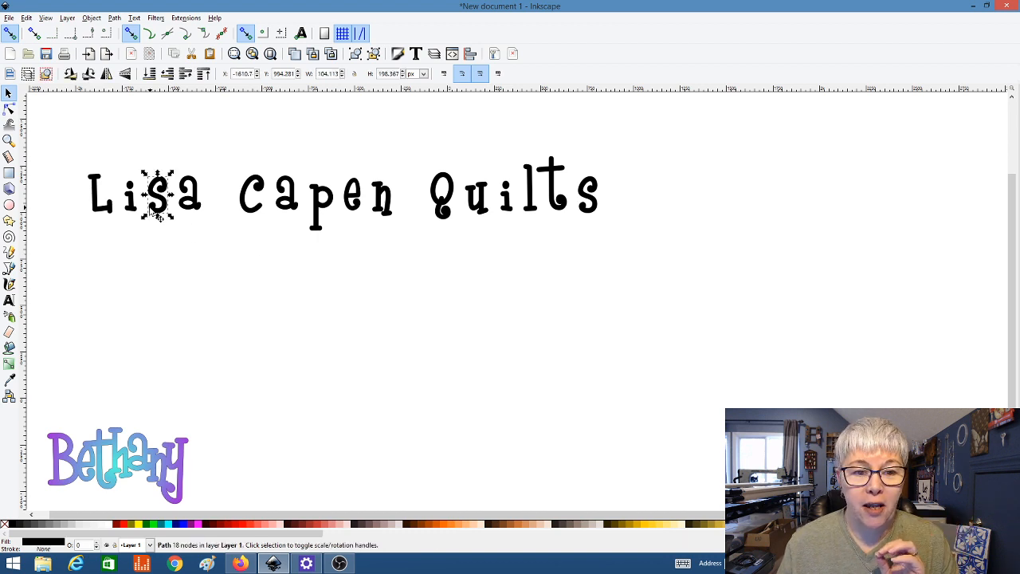
# Step: Select the Lisa and Capen letters one by one and shift the e of Capen down and left
pyautogui.click(121, 212)
pyautogui.click(106, 209)
pyautogui.click(169, 210)
pyautogui.click(194, 208)
pyautogui.click(247, 209)
pyautogui.click(285, 207)
pyautogui.click(317, 215)
pyautogui.moveTo(354, 203)
pyautogui.mouseDown()
pyautogui.moveTo(349, 232)
pyautogui.moveTo(343, 221)
pyautogui.mouseUp()
pyautogui.click(192, 297)
# Step: Enlarge the L of Lisa to about 371% and tuck the i and s against its foot
pyautogui.click(102, 212)
pyautogui.moveTo(114, 221); pyautogui.dragTo(141, 289)
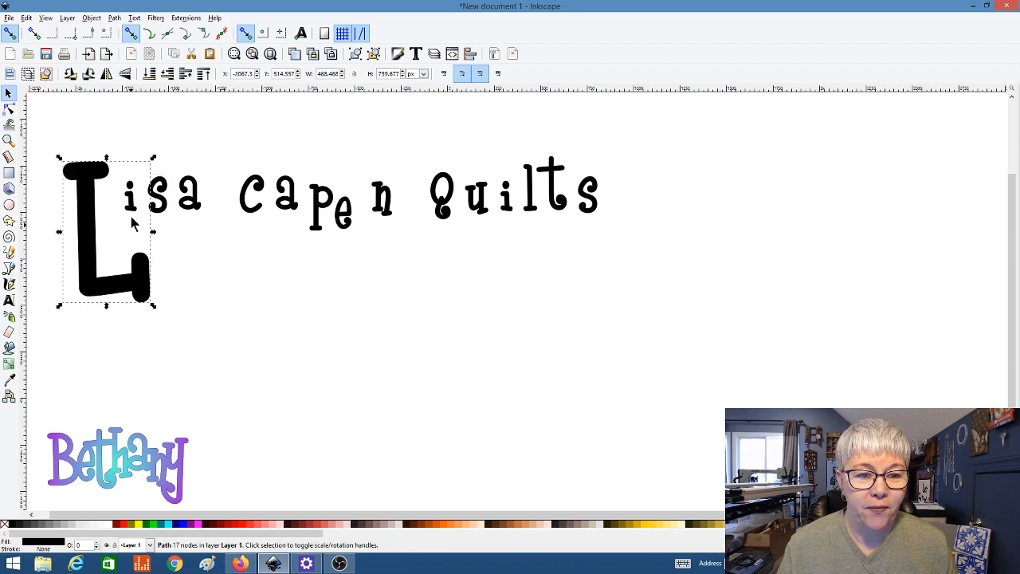
pyautogui.moveTo(132, 206); pyautogui.dragTo(220, 191)
pyautogui.moveTo(172, 248); pyautogui.dragTo(161, 259)
pyautogui.click(162, 198)
pyautogui.moveTo(162, 198); pyautogui.dragTo(234, 205)
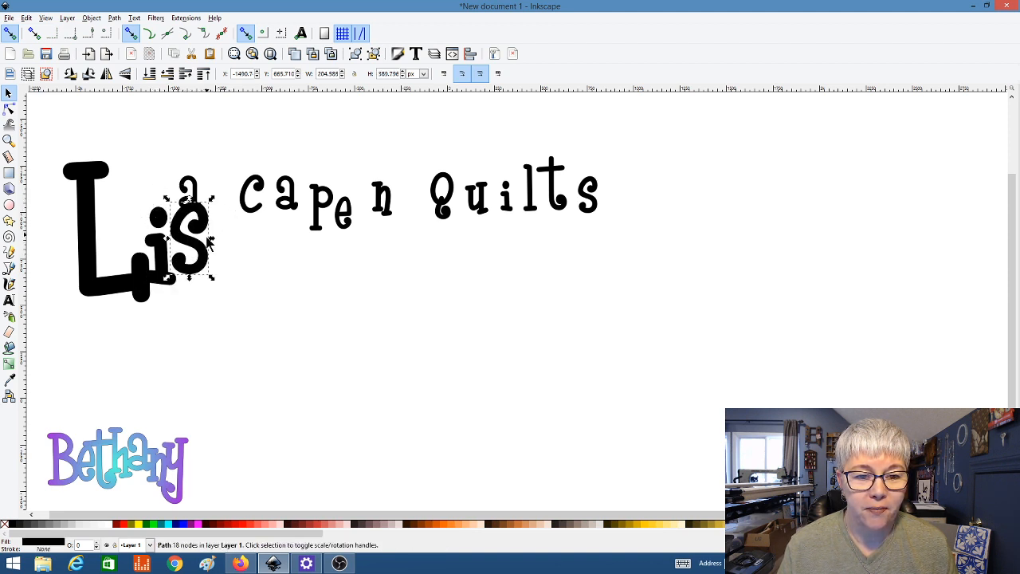
pyautogui.moveTo(202, 252); pyautogui.dragTo(202, 277)
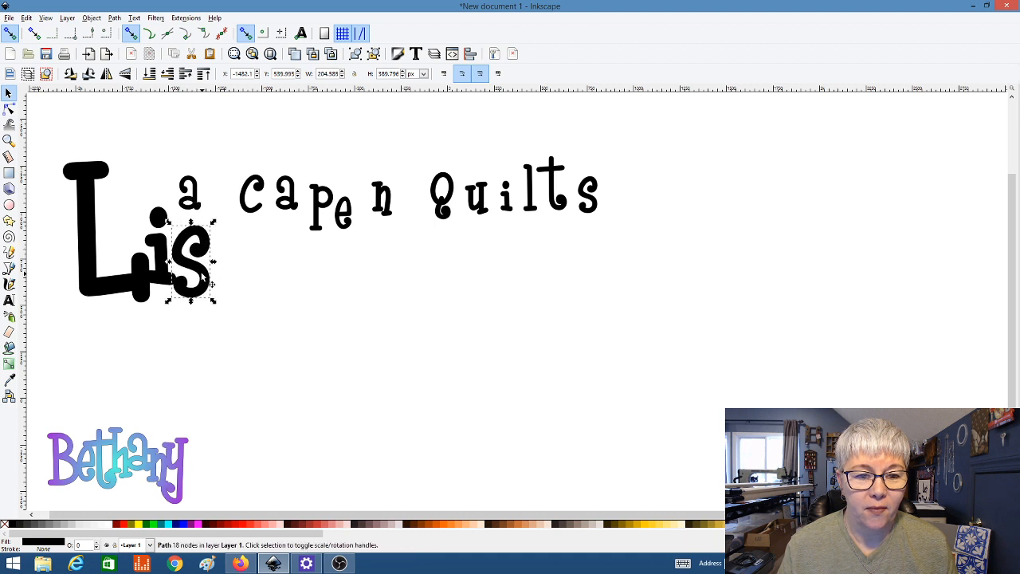
# Step: Enlarge the a of Lisa and place it after 'is', completing the word
pyautogui.click(189, 196)
pyautogui.moveTo(209, 173); pyautogui.dragTo(242, 137)
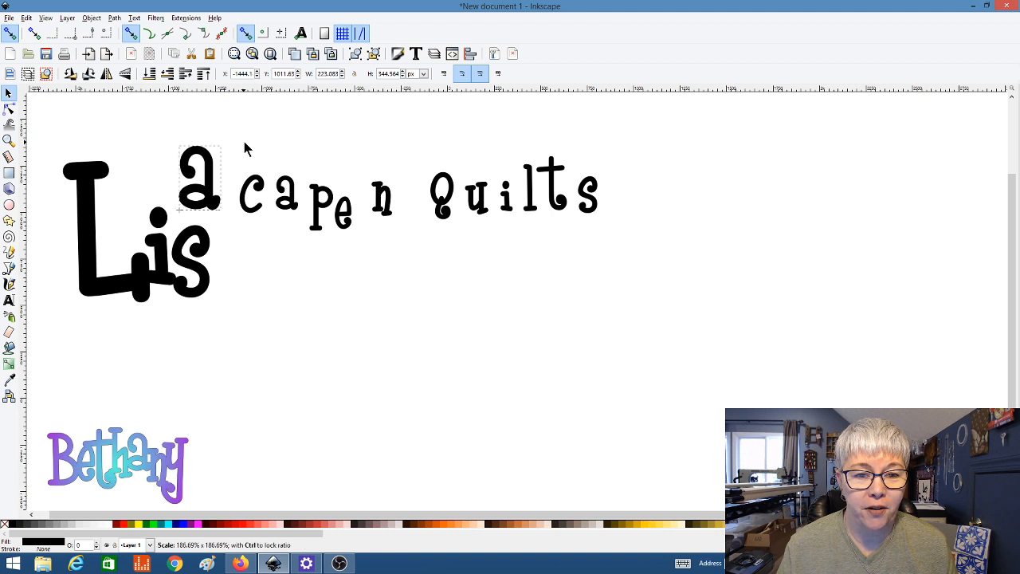
pyautogui.moveTo(212, 173); pyautogui.dragTo(241, 262)
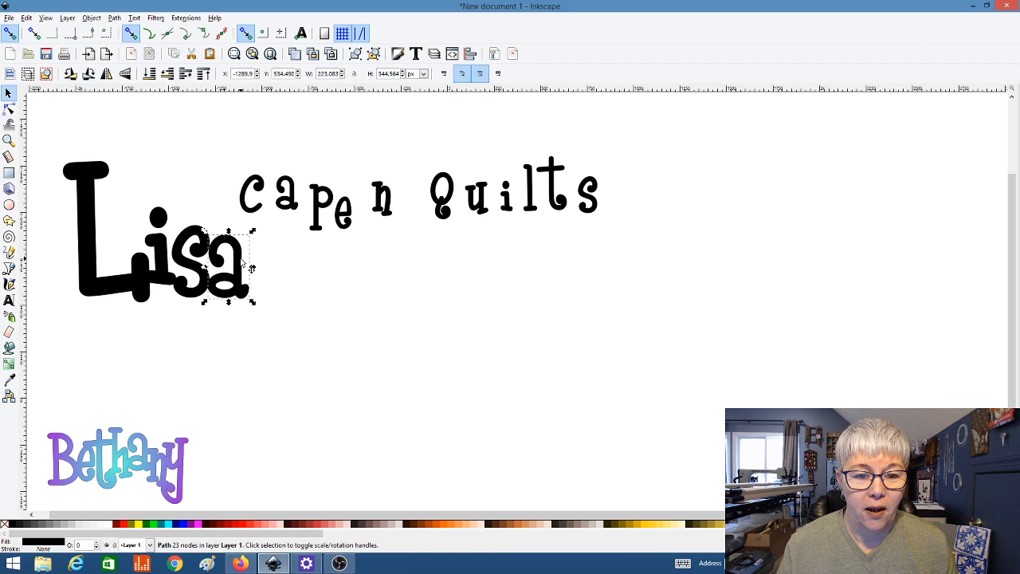
pyautogui.click(256, 212)
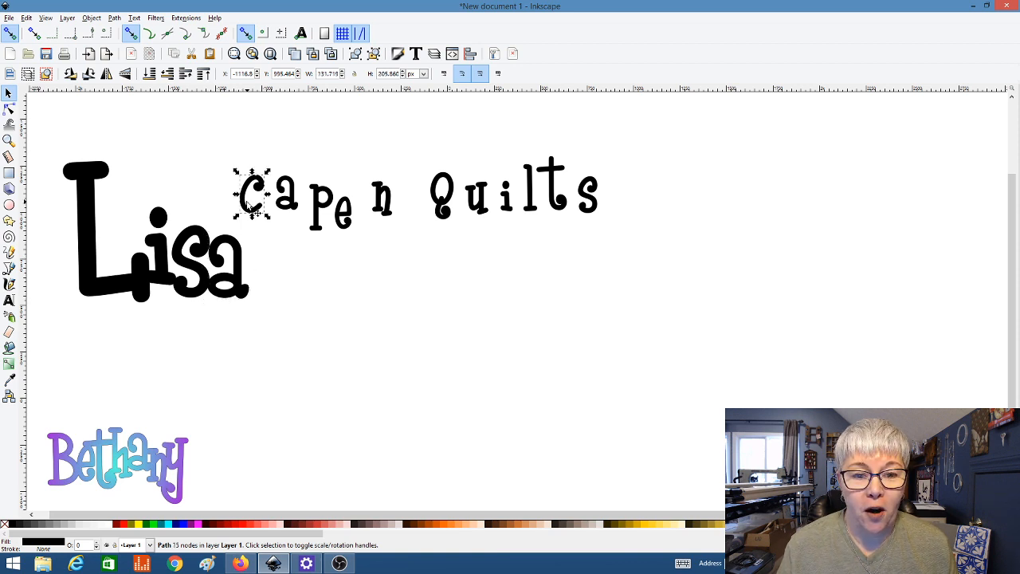
# Step: Enlarge the C of Capen and line up C, a, p and e right after Lisa
pyautogui.moveTo(267, 174); pyautogui.dragTo(352, 104)
pyautogui.moveTo(255, 206); pyautogui.dragTo(266, 279)
pyautogui.click(285, 184)
pyautogui.moveTo(292, 192); pyautogui.dragTo(354, 217)
pyautogui.moveTo(348, 269); pyautogui.dragTo(341, 275)
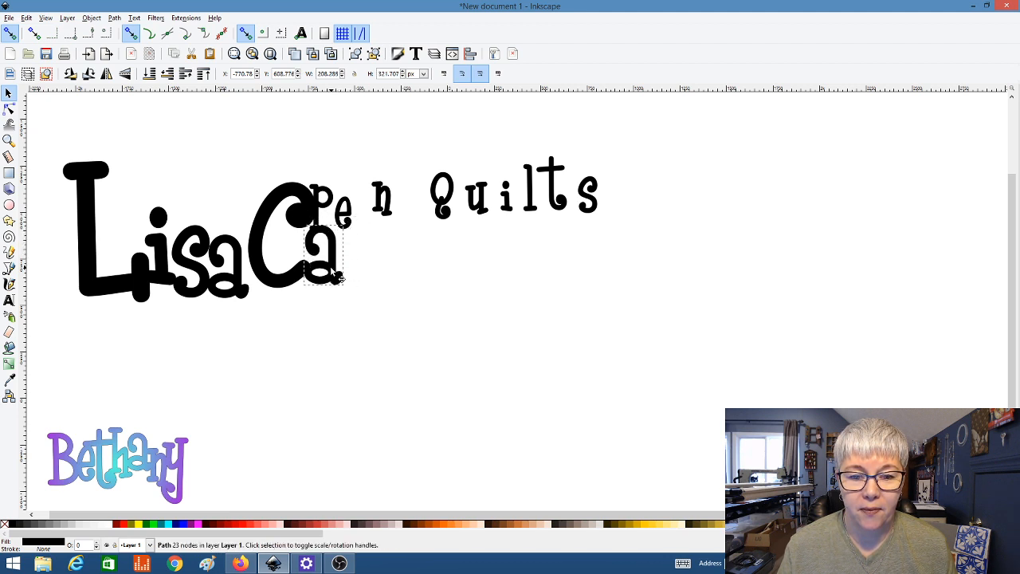
pyautogui.moveTo(334, 208); pyautogui.dragTo(368, 266)
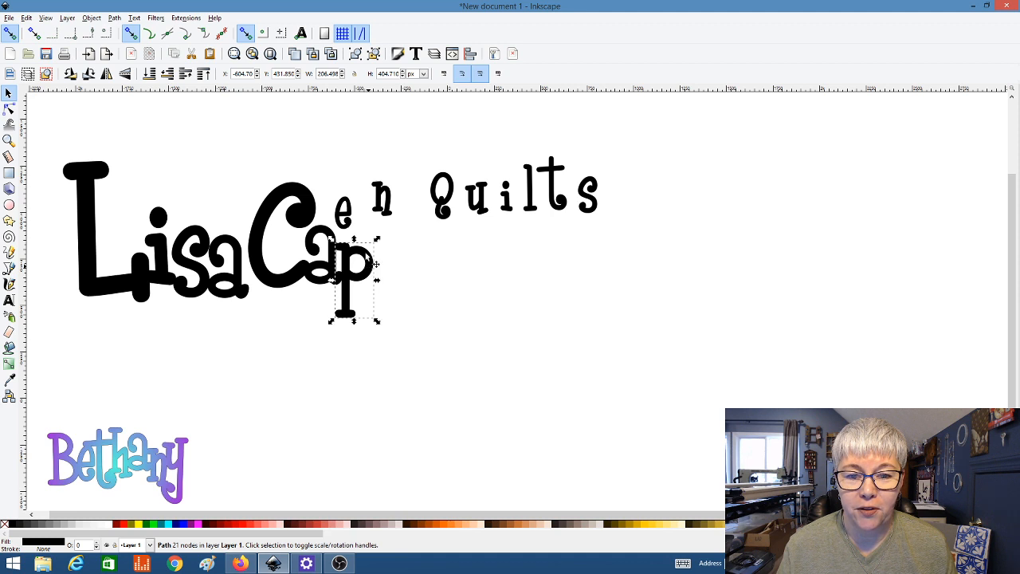
pyautogui.moveTo(356, 224); pyautogui.dragTo(423, 223)
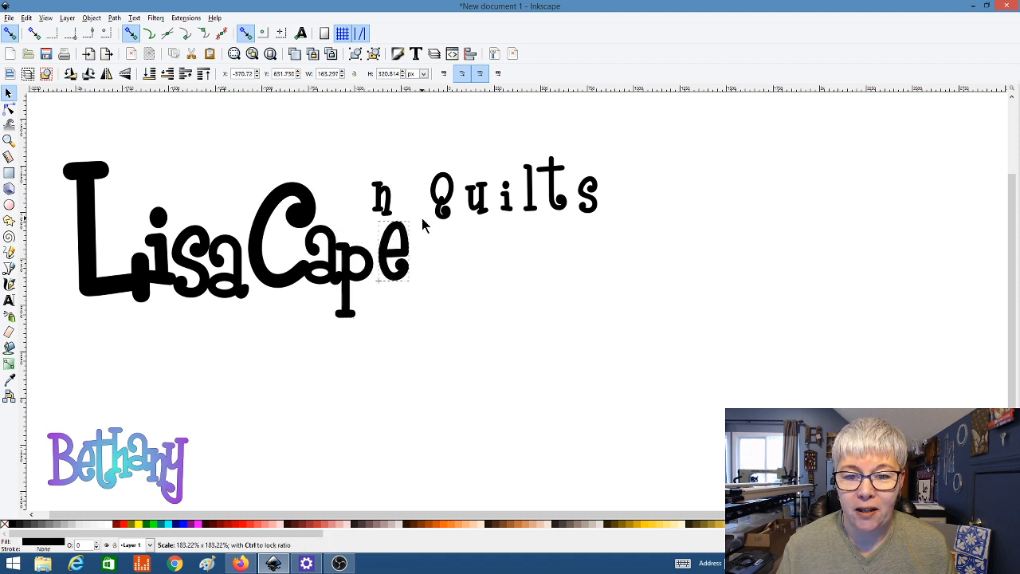
pyautogui.moveTo(399, 262); pyautogui.dragTo(389, 267)
# Step: Move the n after 'Cape' and enlarge the Q of Quilts to about 230%
pyautogui.click(383, 205)
pyautogui.moveTo(389, 211); pyautogui.dragTo(417, 260)
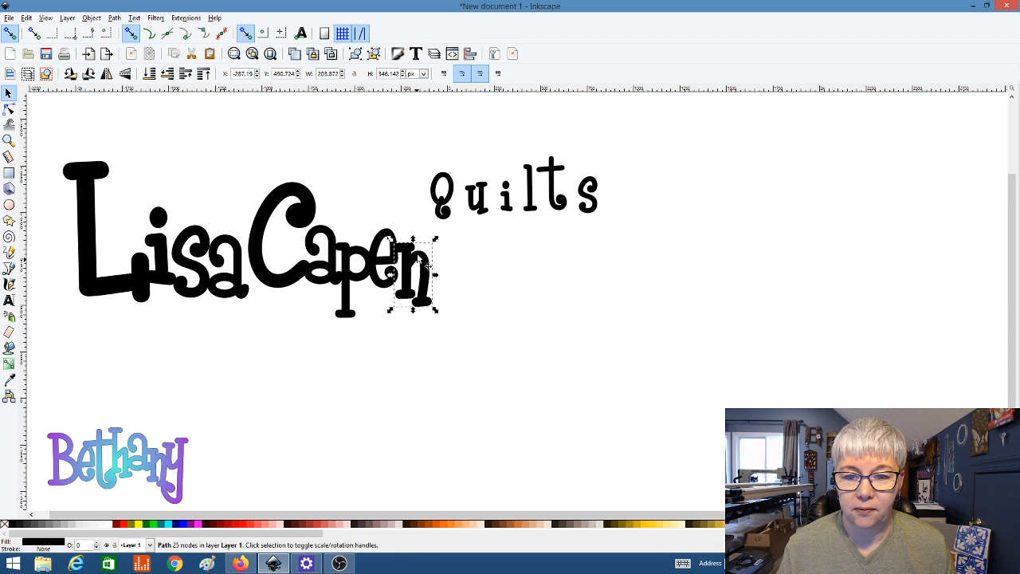
pyautogui.click(440, 212)
pyautogui.moveTo(464, 172); pyautogui.dragTo(533, 93)
# Step: Set the Q beneath Capen and enlarge u (188%), i (about 3×) and l (238%) beside it
pyautogui.moveTo(488, 157); pyautogui.dragTo(262, 381)
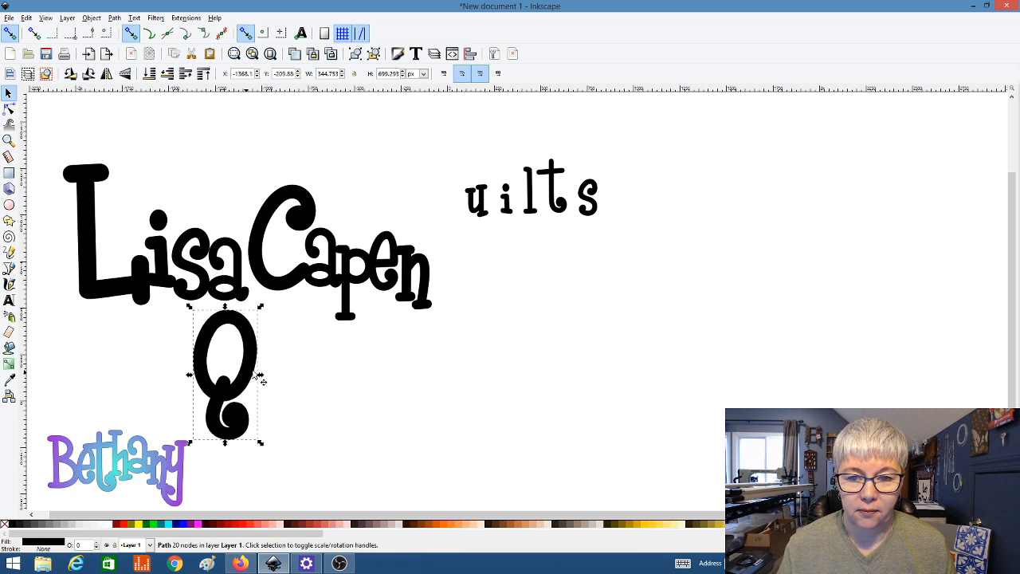
pyautogui.click(489, 219)
pyautogui.moveTo(462, 217); pyautogui.dragTo(431, 274)
pyautogui.moveTo(472, 232); pyautogui.dragTo(290, 399)
pyautogui.click(507, 199)
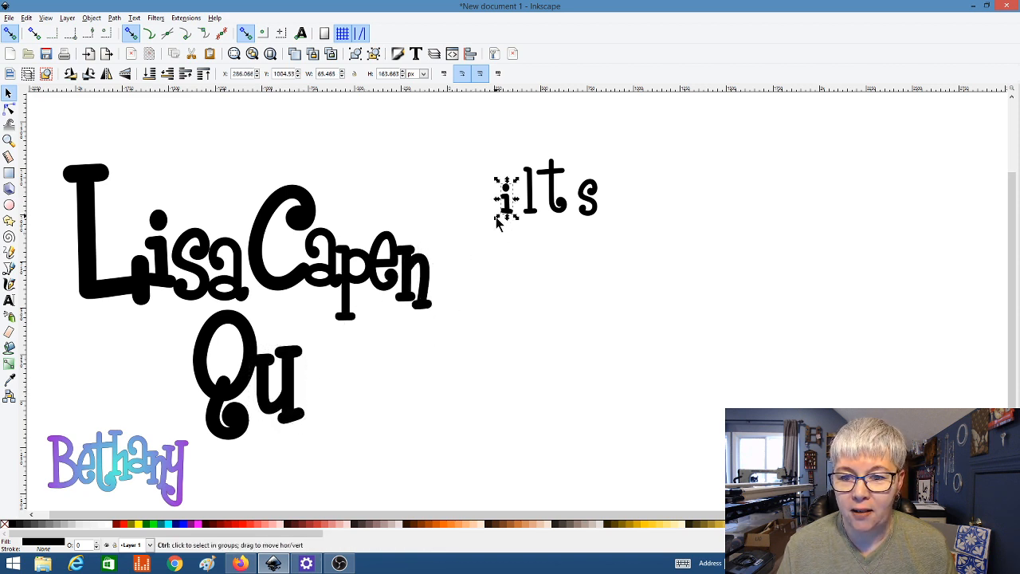
pyautogui.moveTo(495, 218); pyautogui.dragTo(325, 372)
pyautogui.click(532, 204)
pyautogui.moveTo(519, 221); pyautogui.dragTo(475, 288)
pyautogui.moveTo(517, 243); pyautogui.dragTo(351, 409)
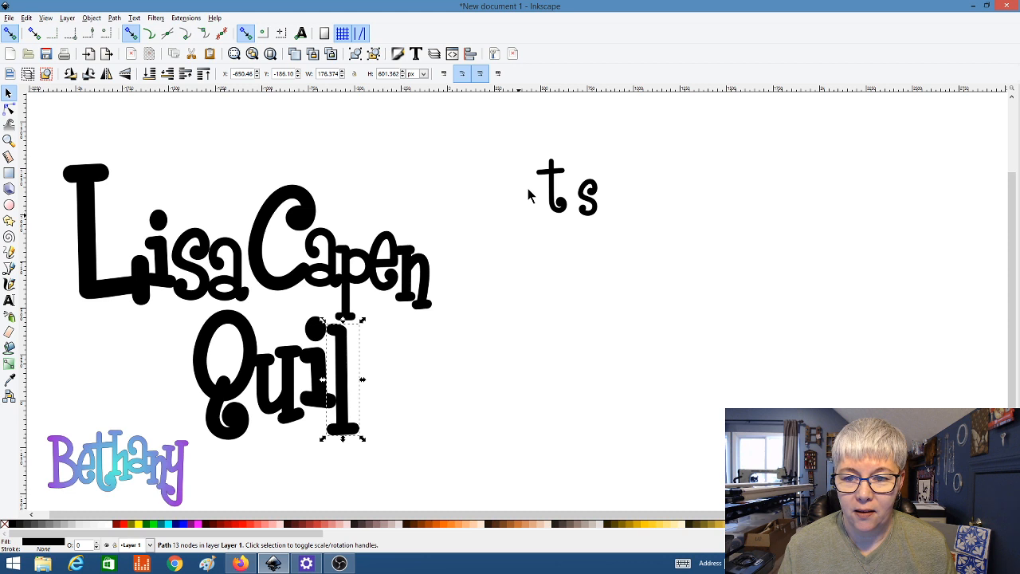
# Step: Enlarge the t to about 218%, add t and s to complete Quilts, and move Bethany upper right
pyautogui.click(551, 184)
pyautogui.moveTo(530, 217); pyautogui.dragTo(478, 287)
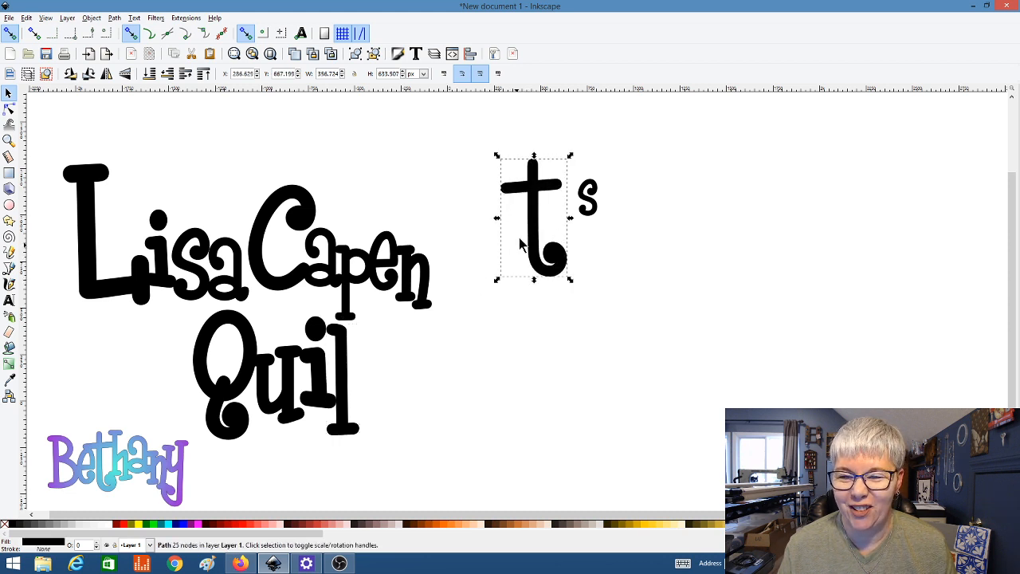
pyautogui.moveTo(529, 225); pyautogui.dragTo(373, 381)
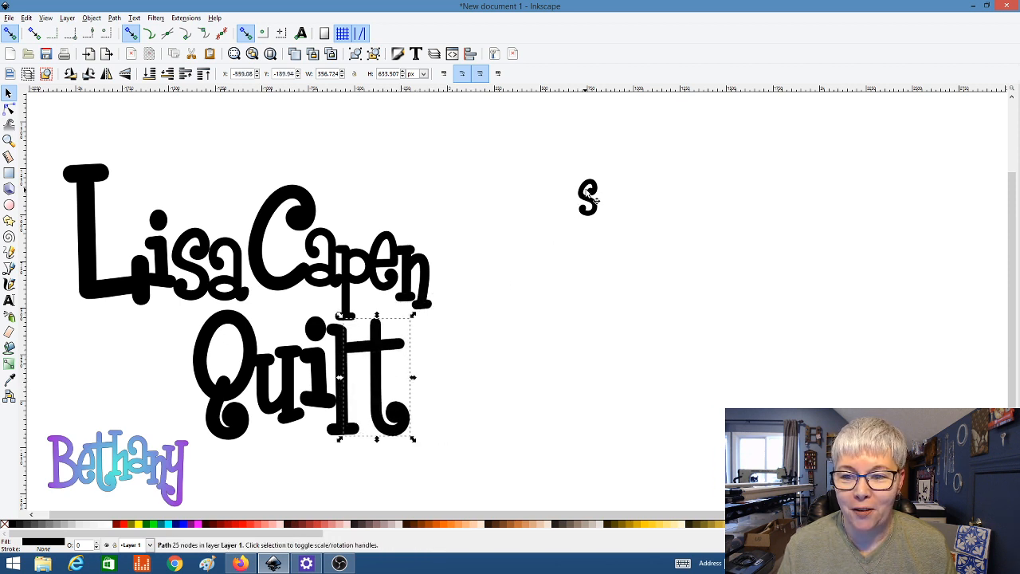
pyautogui.click(587, 198)
pyautogui.moveTo(589, 199); pyautogui.dragTo(437, 387)
pyautogui.click(402, 368)
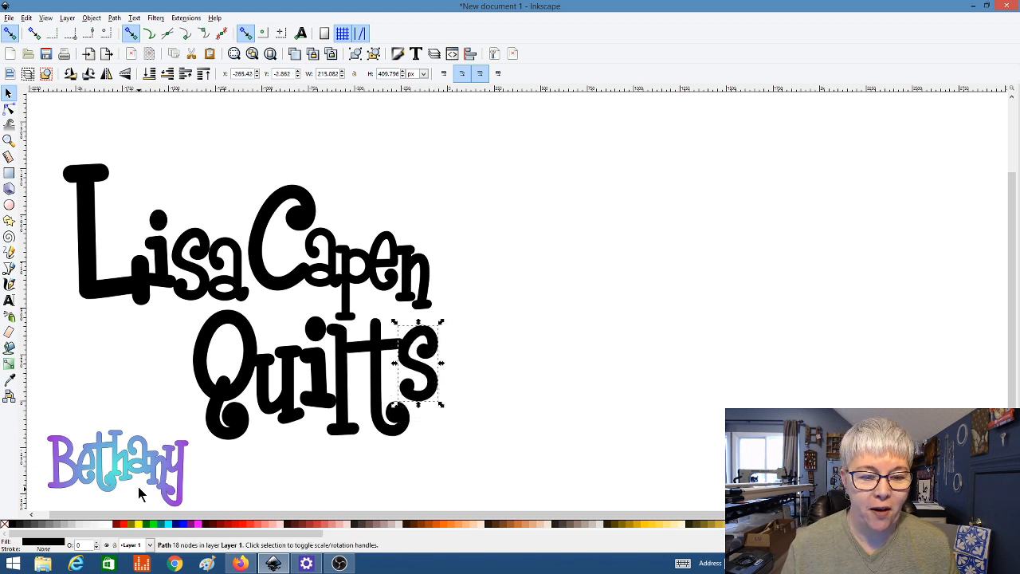
pyautogui.moveTo(137, 470); pyautogui.dragTo(690, 153)
pyautogui.click(297, 220)
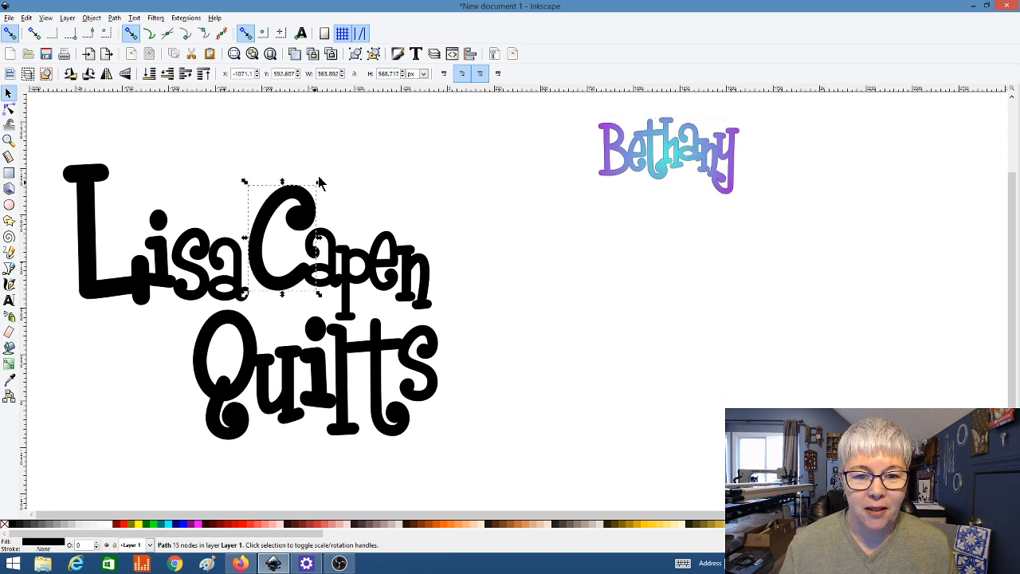
pyautogui.moveTo(323, 184); pyautogui.dragTo(340, 150)
pyautogui.moveTo(300, 290); pyautogui.dragTo(296, 308)
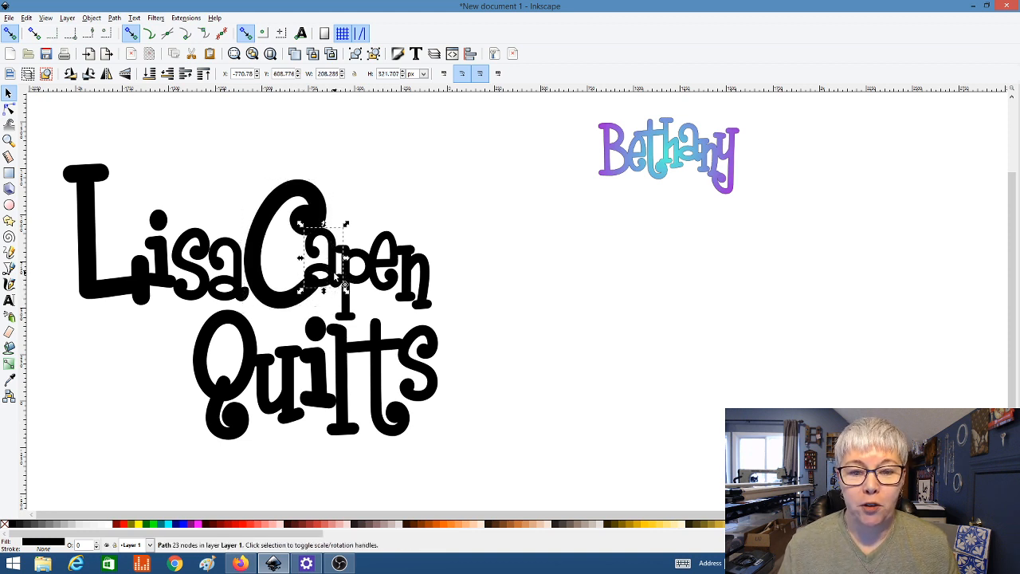
pyautogui.click(354, 275)
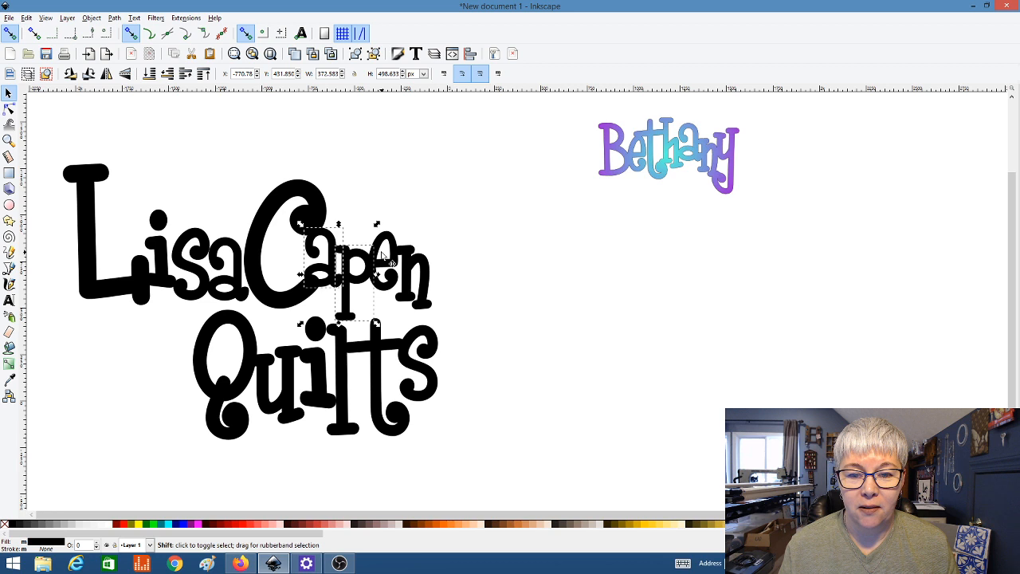
pyautogui.keyDown('shift'); pyautogui.click(389, 253); pyautogui.keyUp('shift')
pyautogui.keyDown('shift'); pyautogui.click(416, 266); pyautogui.keyUp('shift')
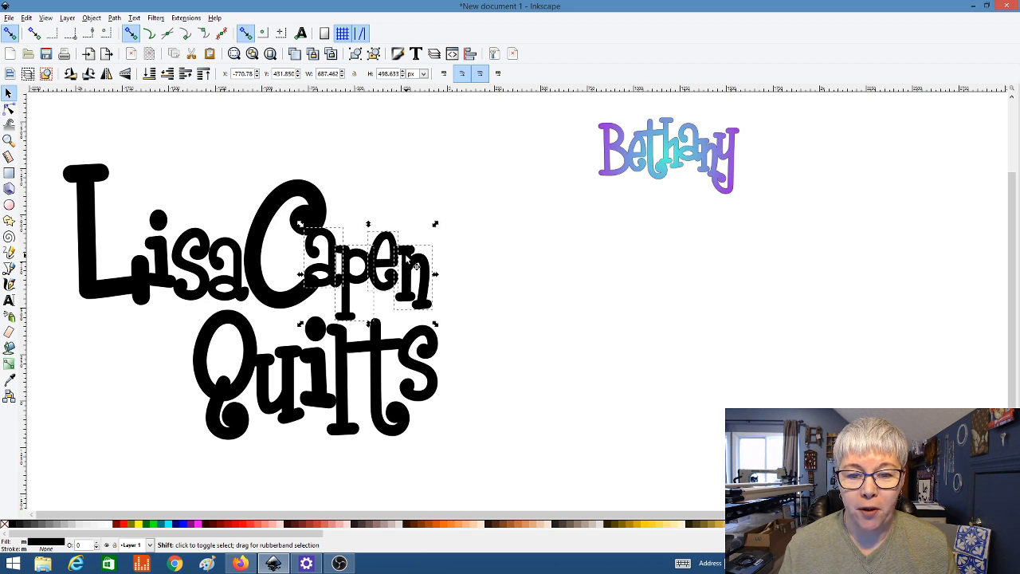
pyautogui.moveTo(363, 282); pyautogui.dragTo(377, 294)
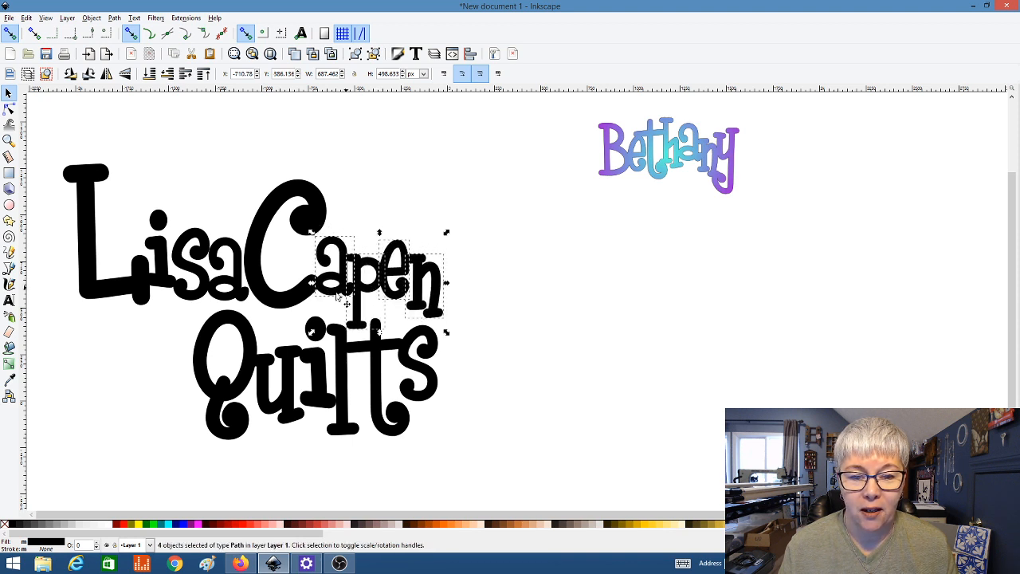
pyautogui.keyDown('shift'); pyautogui.click(299, 299); pyautogui.keyUp('shift')
pyautogui.moveTo(306, 307); pyautogui.dragTo(313, 291)
# Step: Rubber-band select all the Quilts letters and shift the word to the left
pyautogui.click(242, 462)
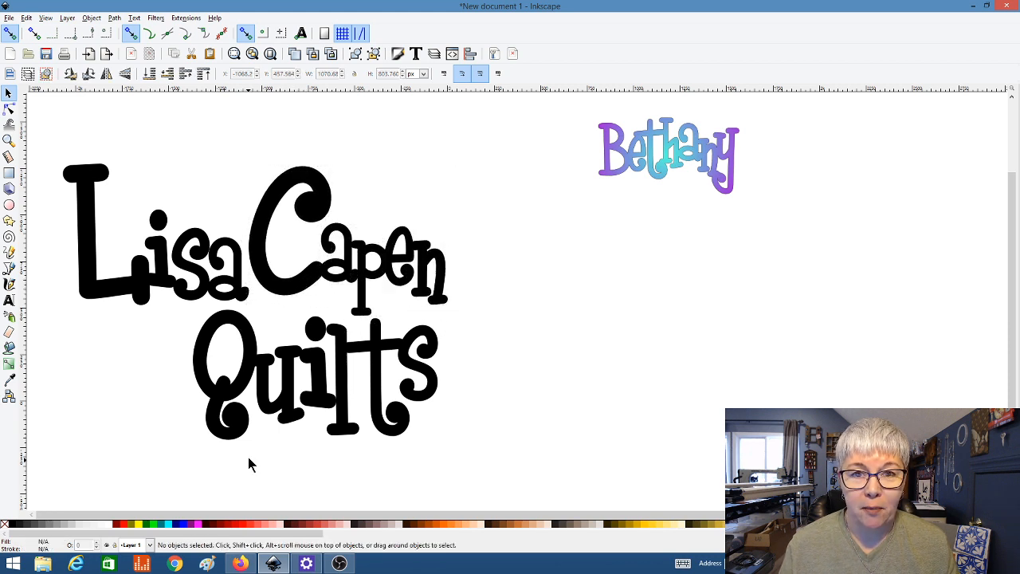
pyautogui.moveTo(170, 467); pyautogui.dragTo(465, 292)
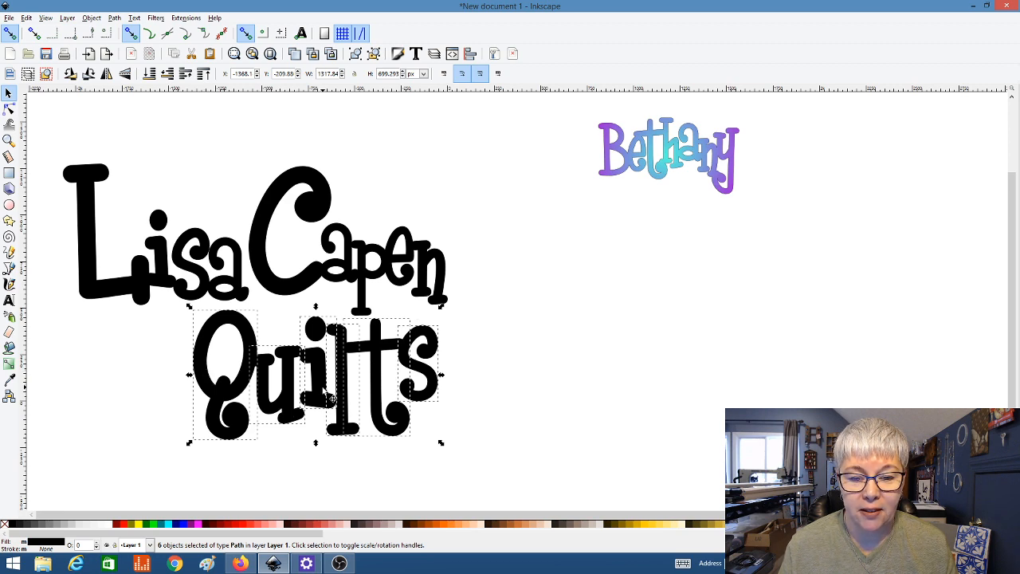
pyautogui.moveTo(327, 396); pyautogui.dragTo(271, 374)
pyautogui.click(458, 375)
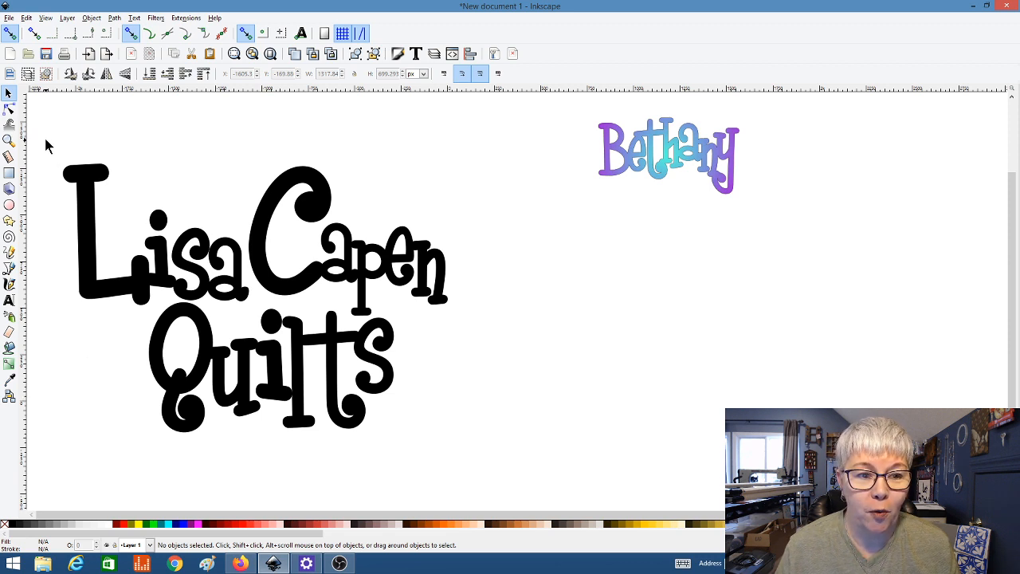
# Step: Select all 15 logo letters and give them no fill with a flat black stroke
pyautogui.moveTo(45, 139); pyautogui.dragTo(487, 468)
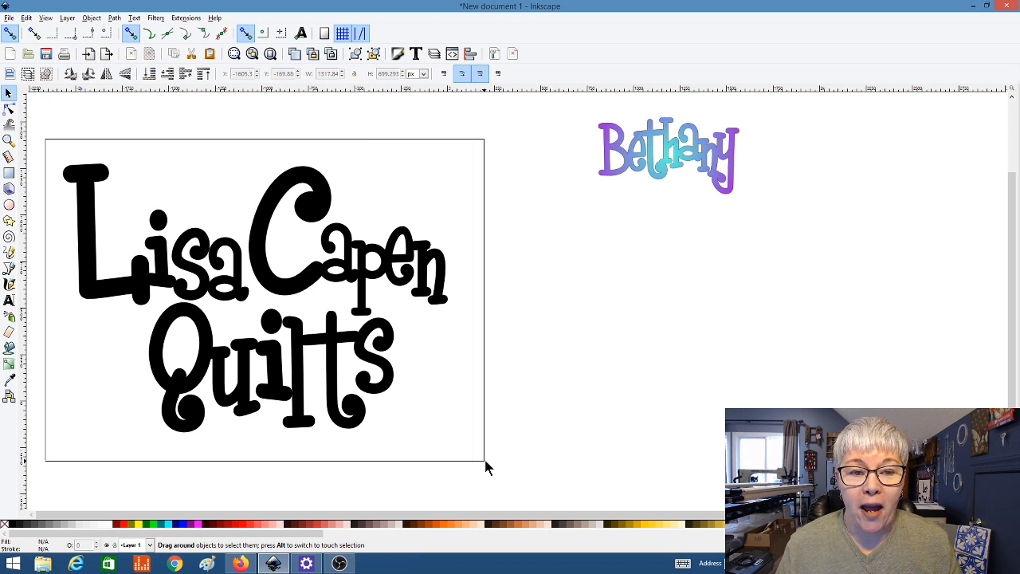
pyautogui.moveTo(485, 461); pyautogui.dragTo(485, 462)
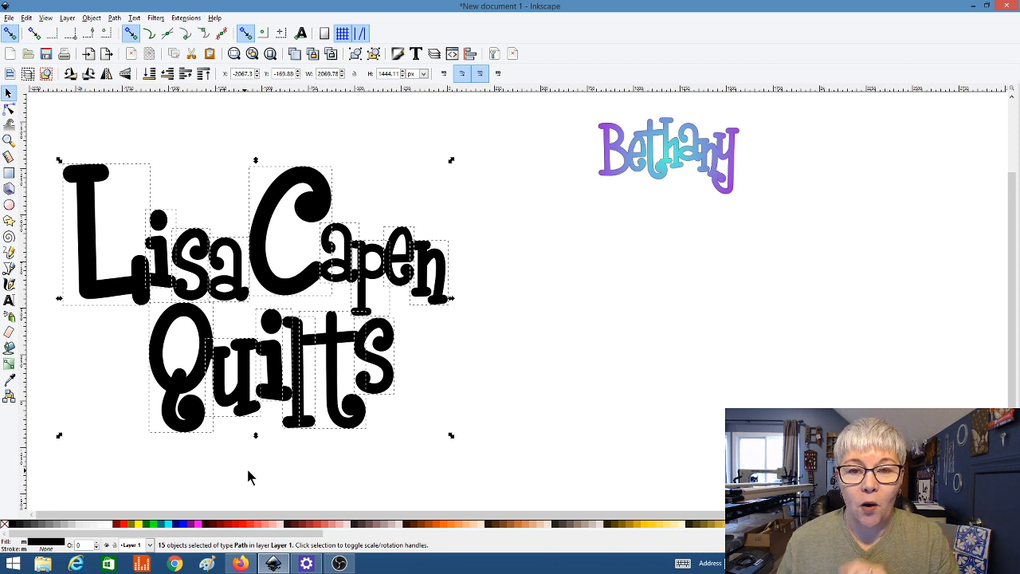
pyautogui.click(398, 54)
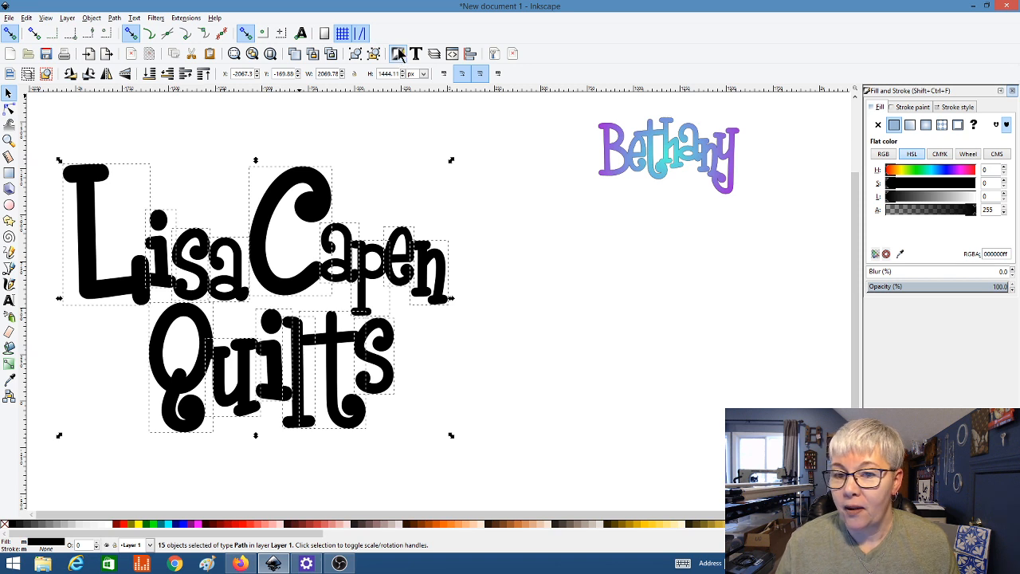
pyautogui.click(877, 110)
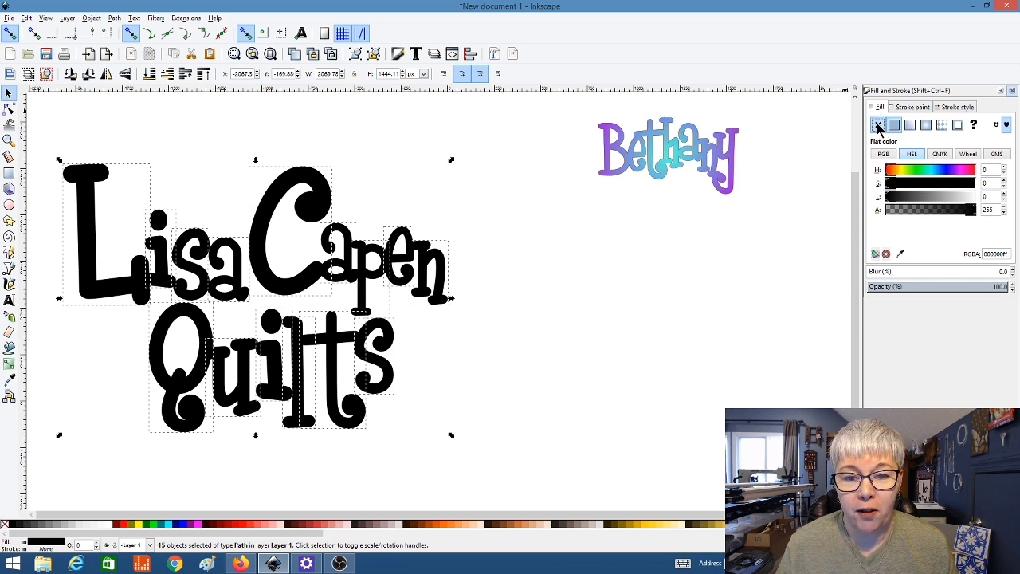
pyautogui.click(878, 126)
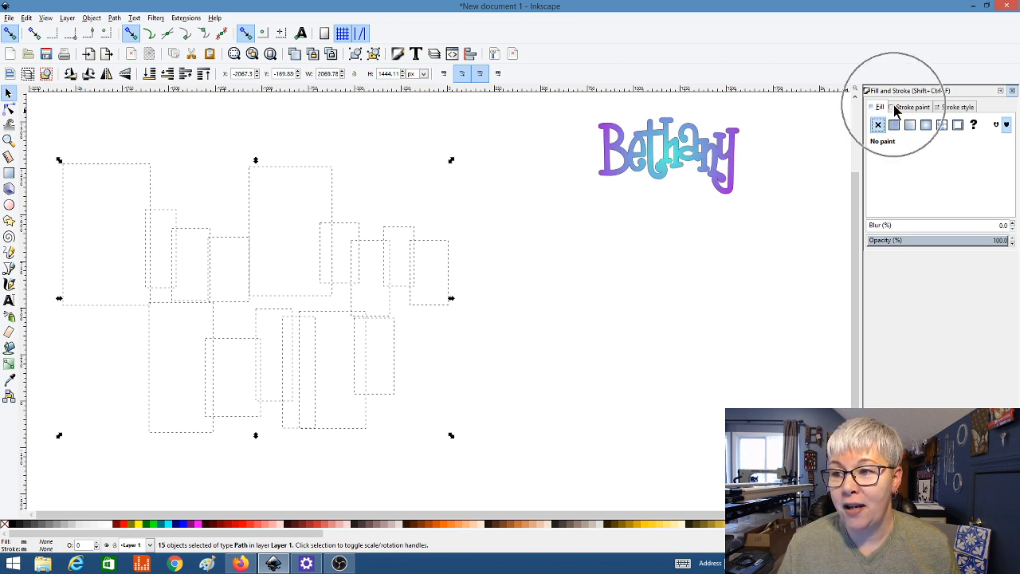
pyautogui.click(893, 109)
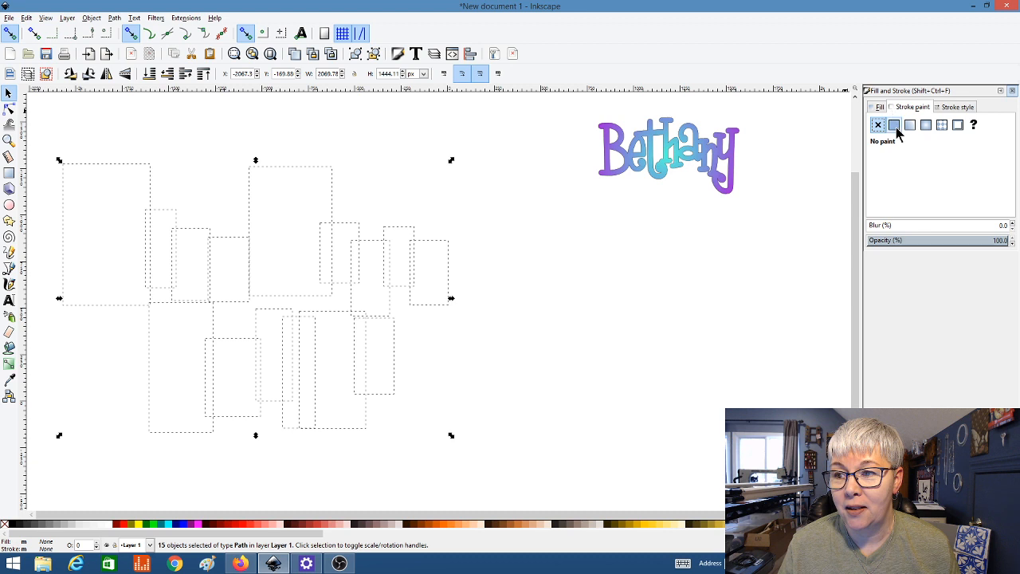
pyautogui.click(894, 125)
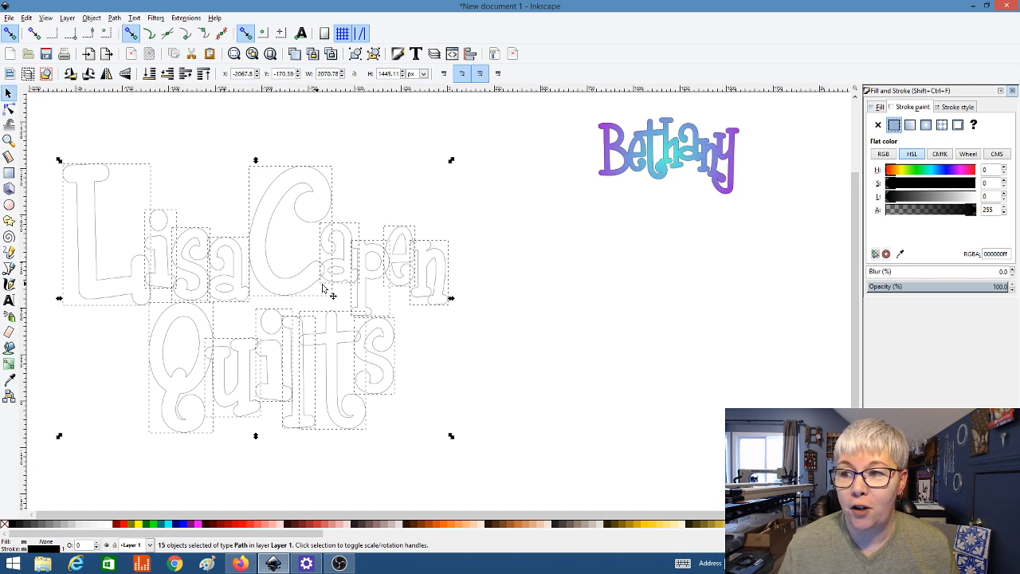
# Step: Raise the letters' stroke width to 4.300 px
pyautogui.click(939, 109)
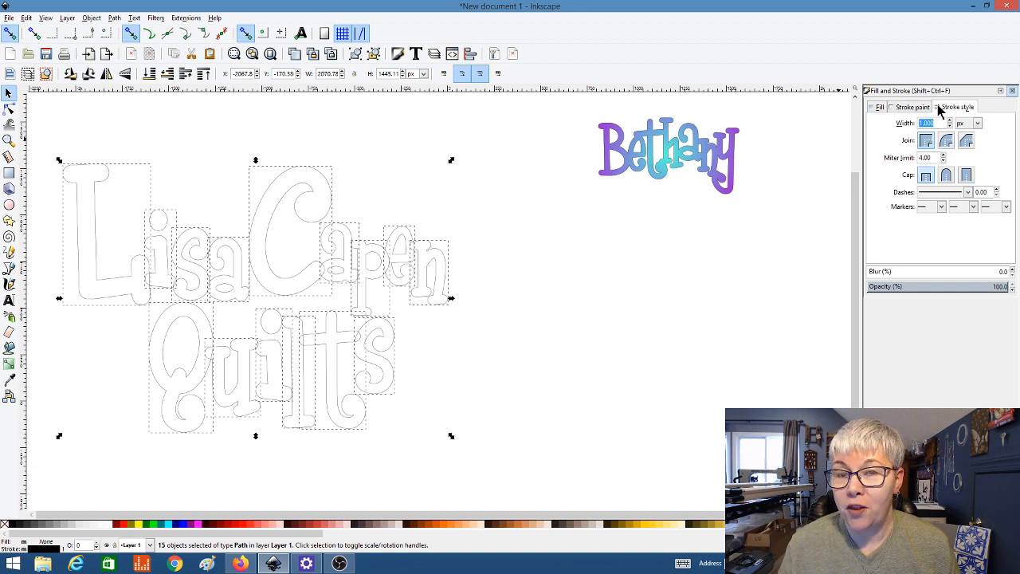
pyautogui.click(950, 121)
pyautogui.click(950, 121)
pyautogui.click(950, 121)
pyautogui.click(950, 120)
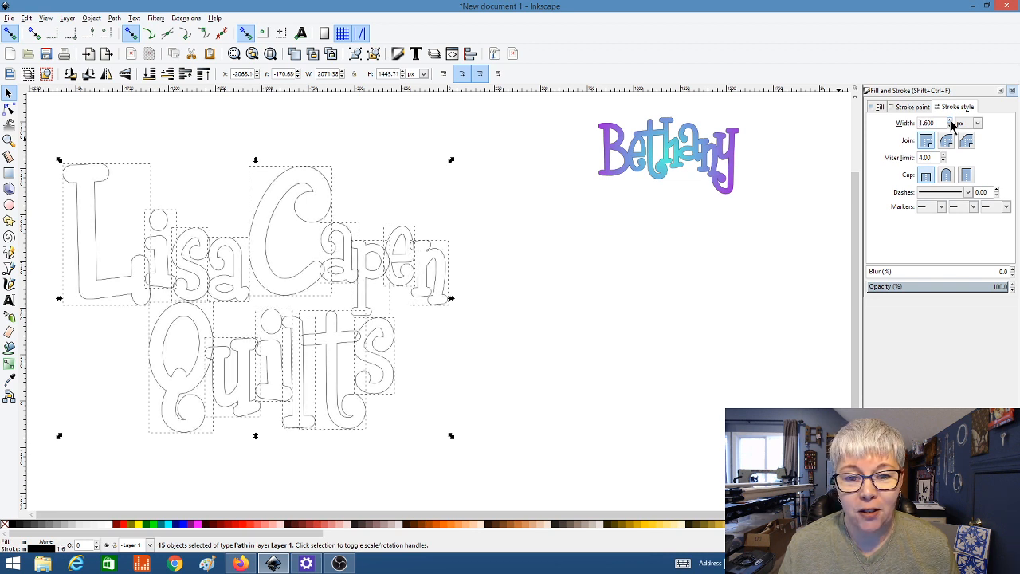
pyautogui.click(949, 120)
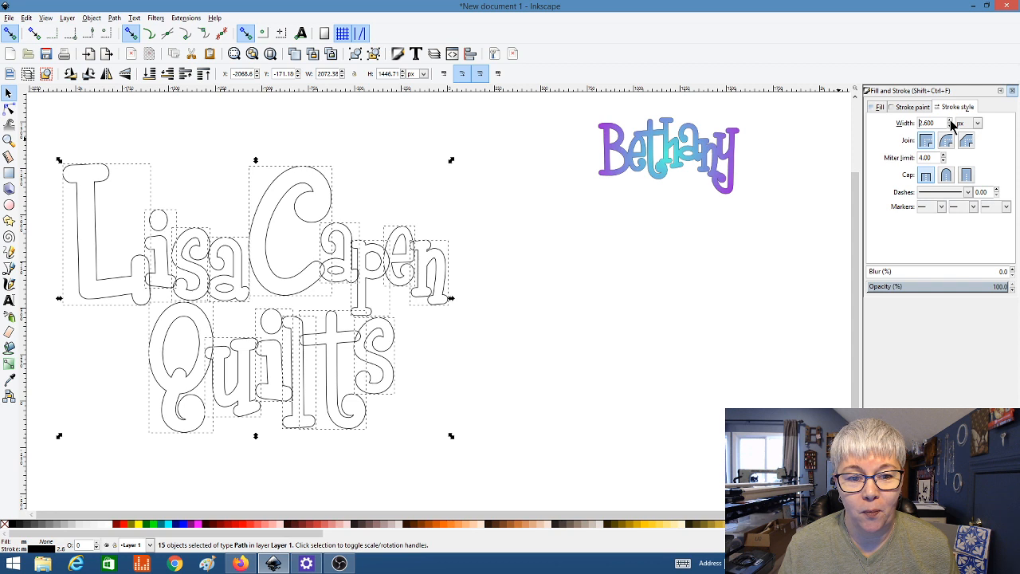
pyautogui.click(950, 120)
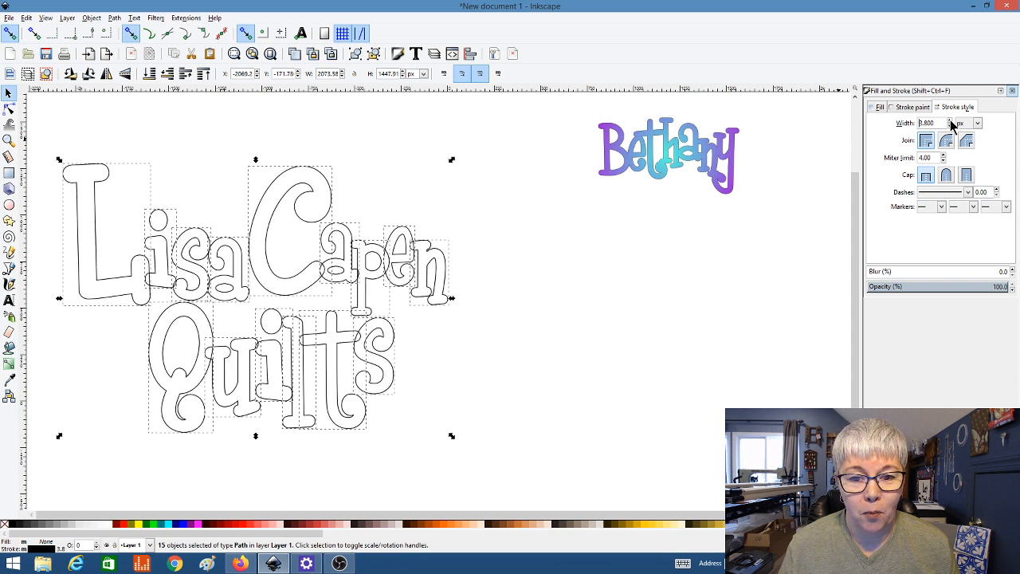
pyautogui.click(949, 121)
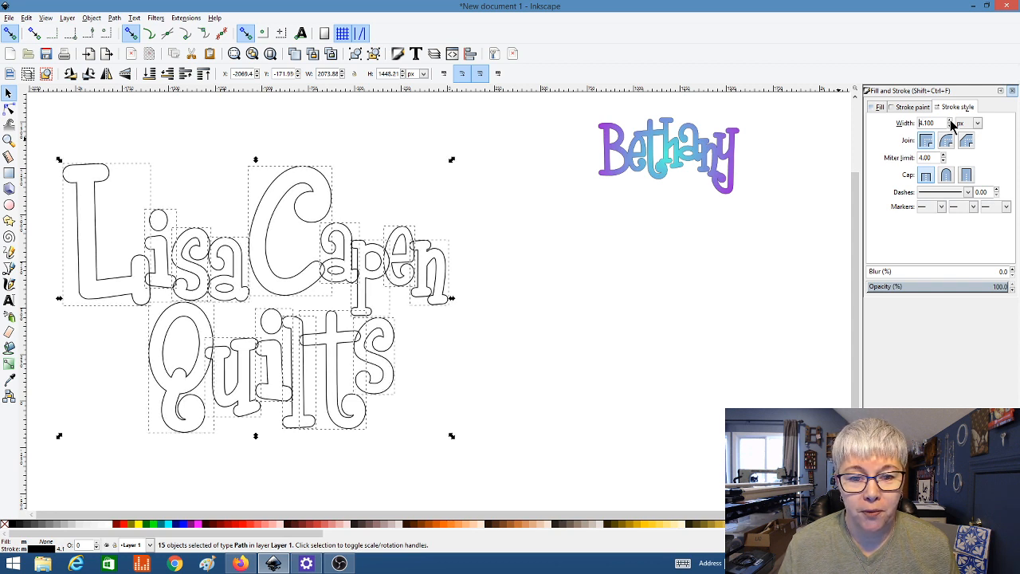
pyautogui.click(525, 273)
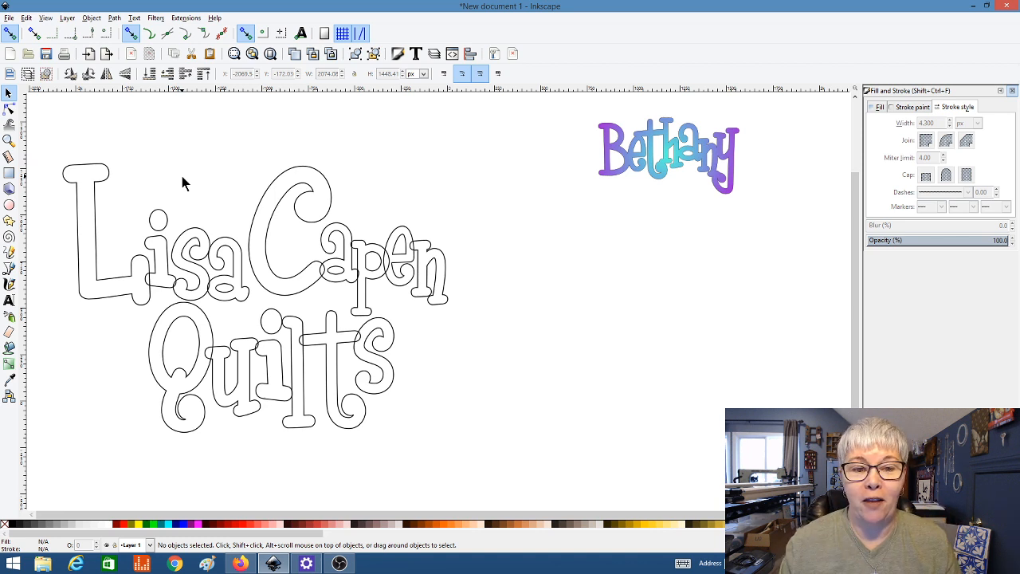
pyautogui.scroll(3, 133, 291)
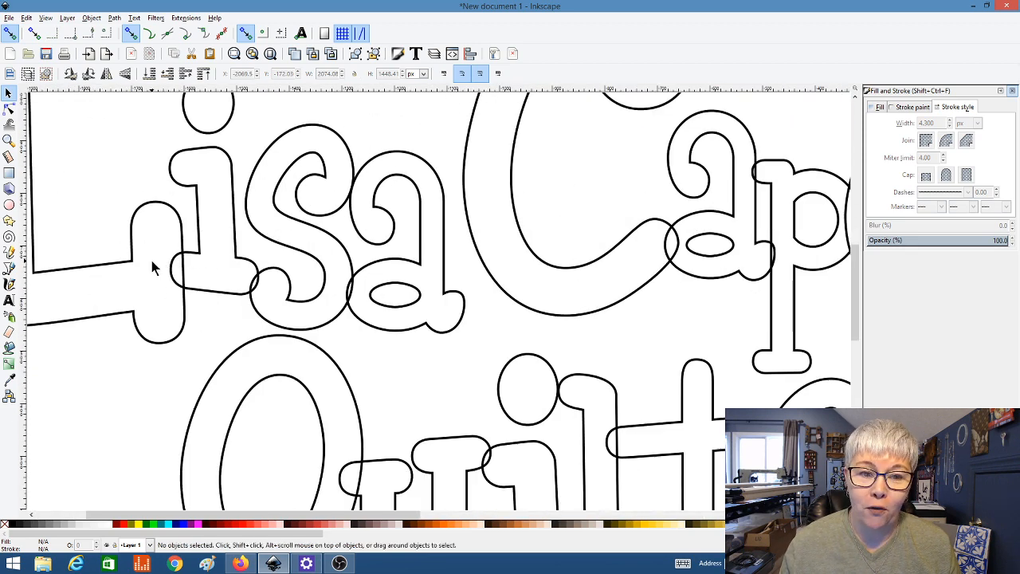
pyautogui.scroll(-3, 154, 267)
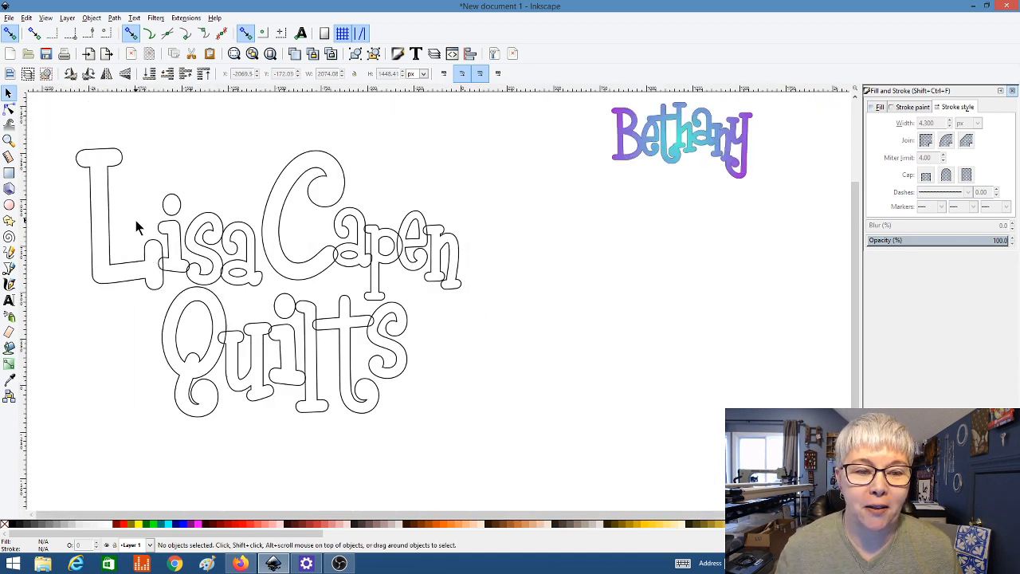
pyautogui.click(129, 265)
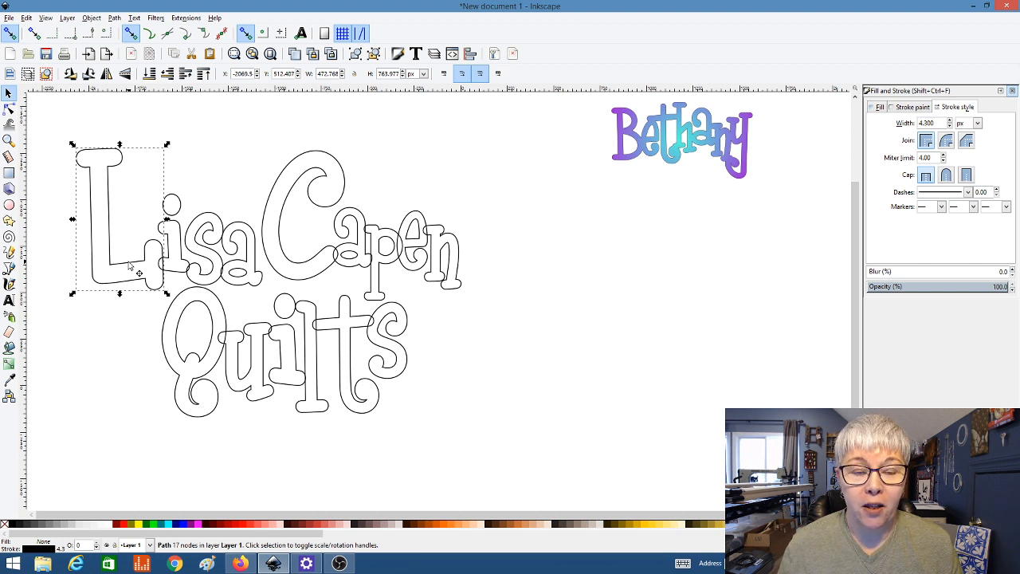
# Step: Union the i of Lisa with the L into one path
pyautogui.press('shift')
pyautogui.keyDown('shift'); pyautogui.click(181, 231); pyautogui.keyUp('shift')
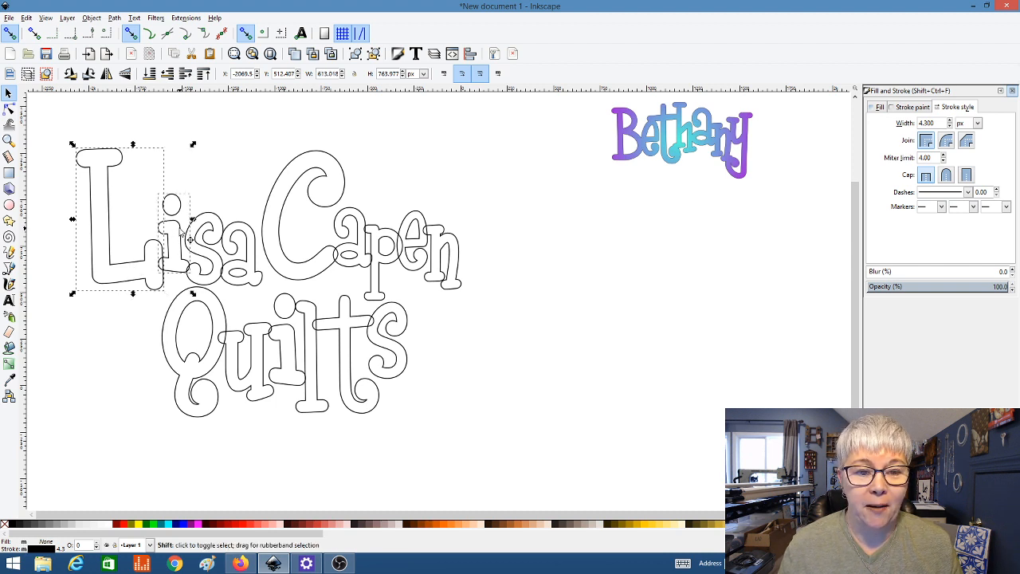
pyautogui.click(114, 19)
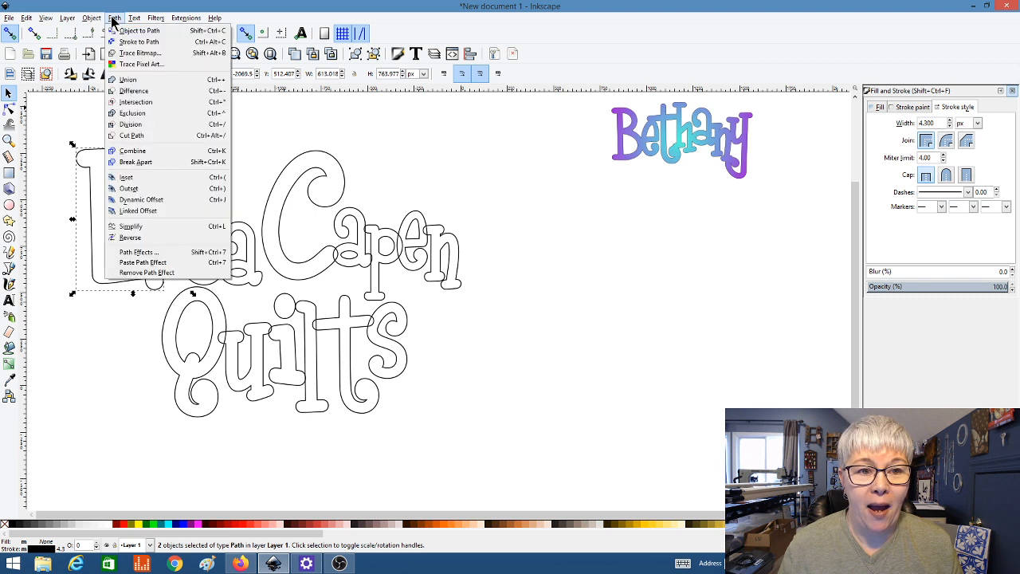
pyautogui.click(127, 80)
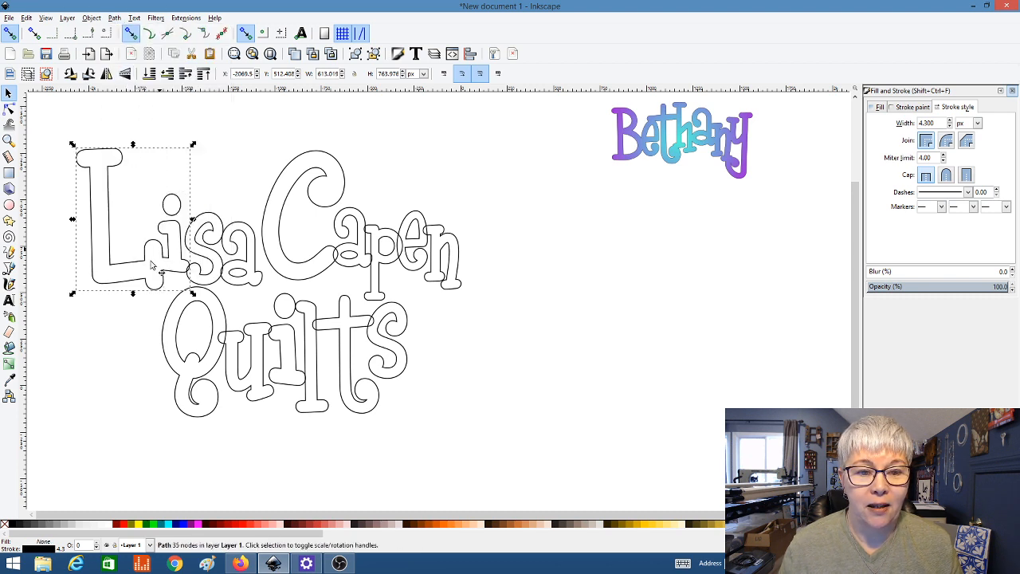
pyautogui.scroll(3, 157, 259)
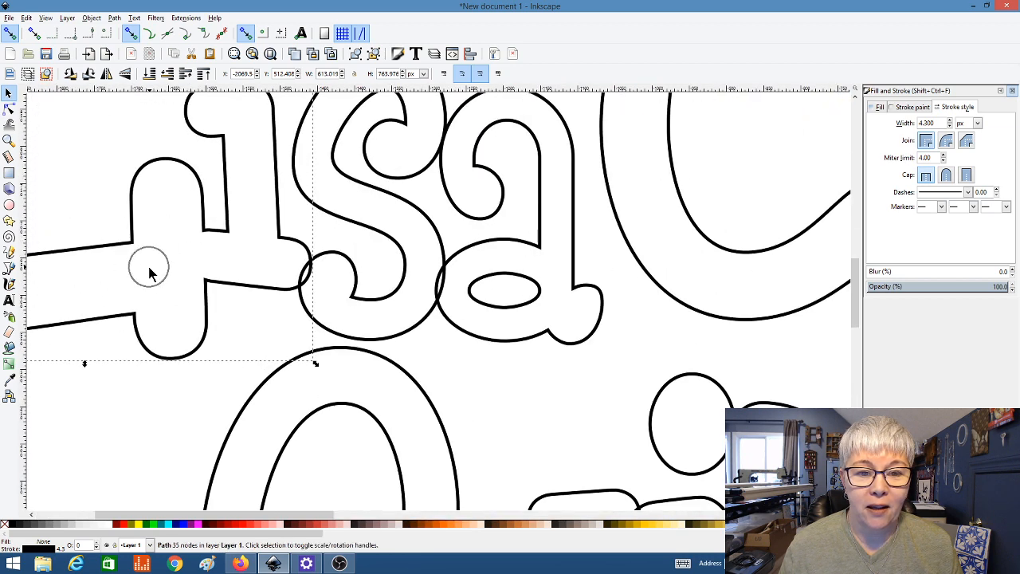
pyautogui.keyDown('ctrl'); pyautogui.scroll(-2, 206, 280); pyautogui.keyUp('ctrl')
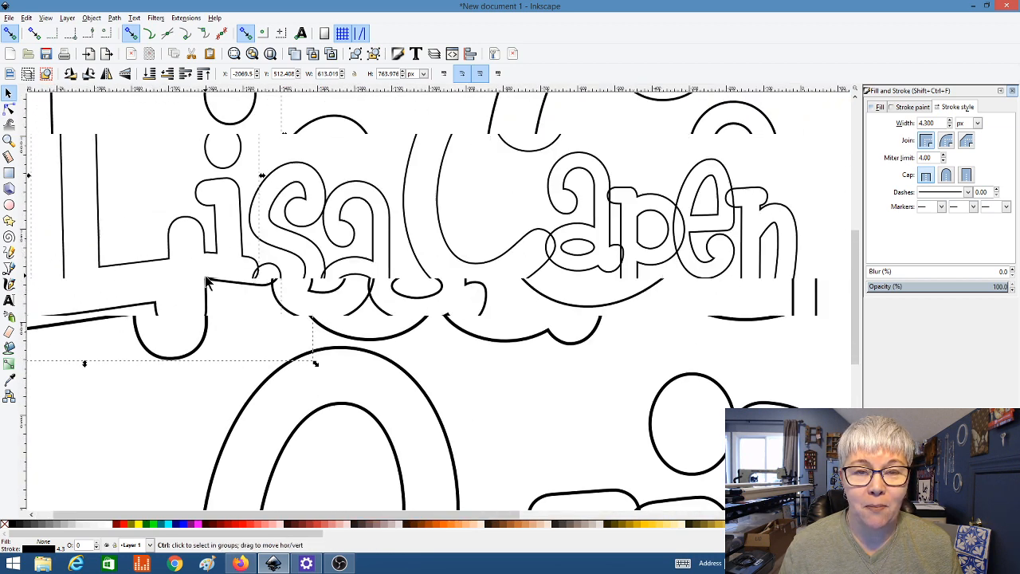
pyautogui.scroll(-3, 206, 281)
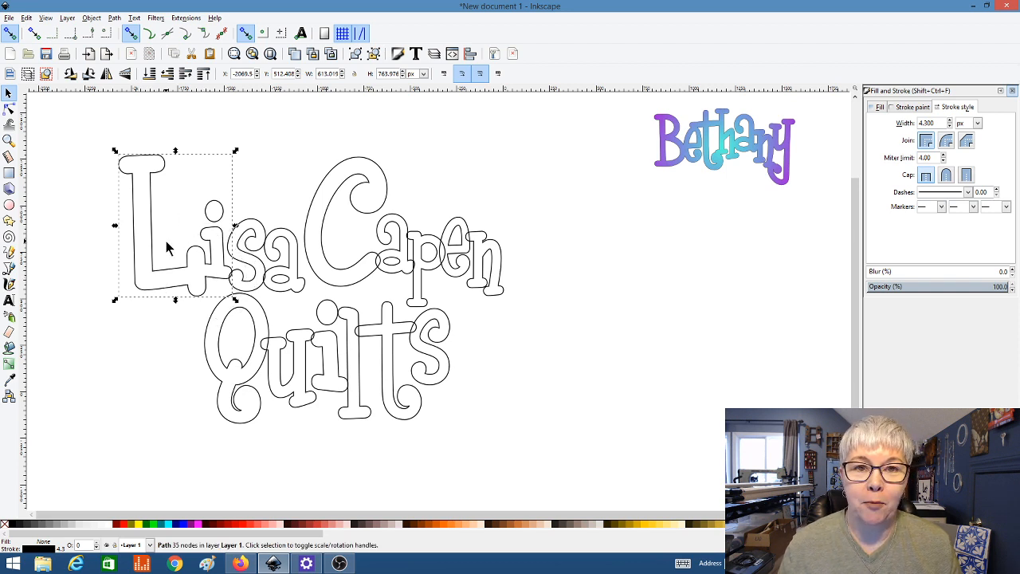
# Step: Union the s and a into the Lisa outline so the word is one path
pyautogui.keyDown('shift'); pyautogui.click(255, 259); pyautogui.keyUp('shift')
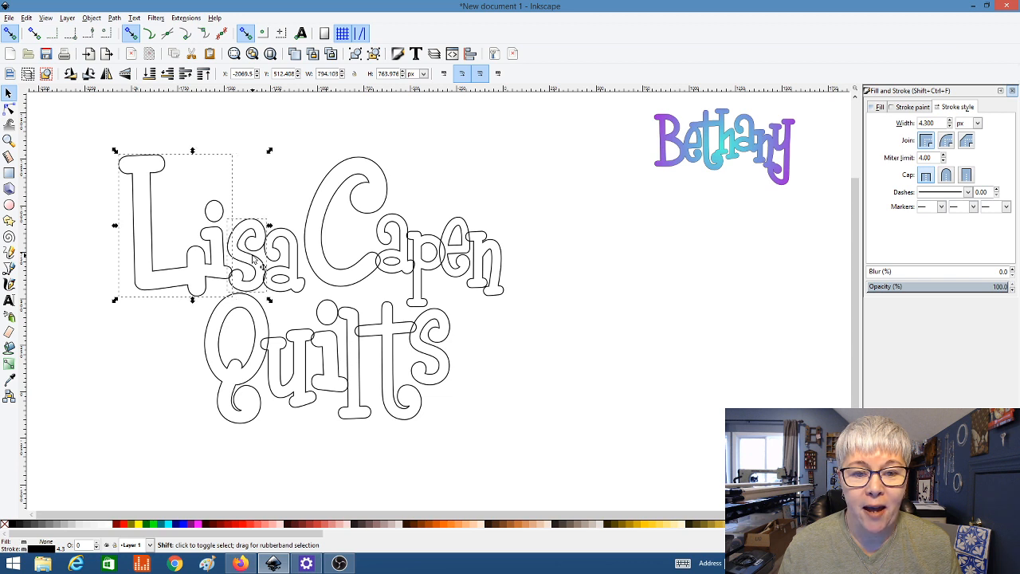
pyautogui.click(114, 18)
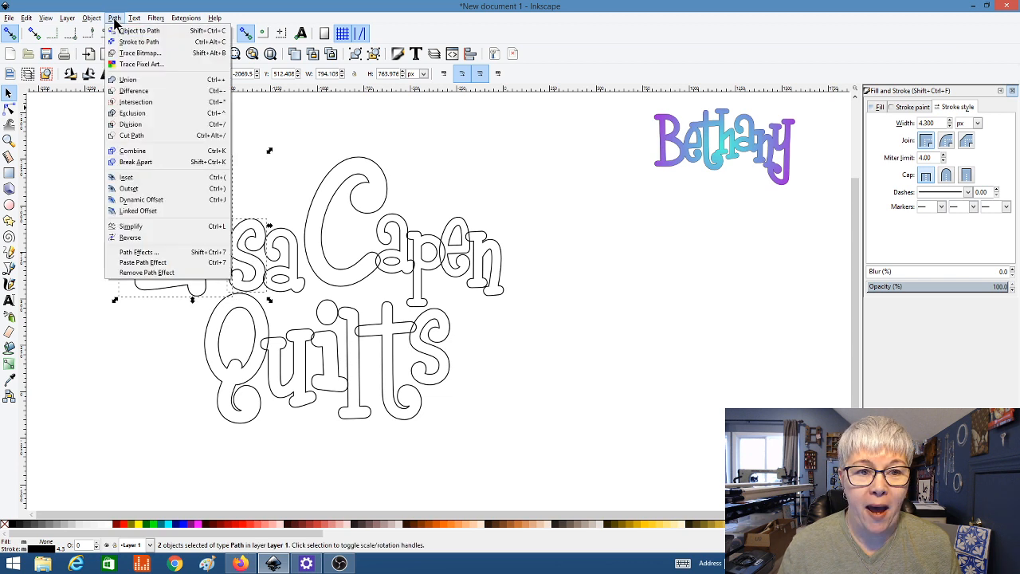
pyautogui.click(130, 78)
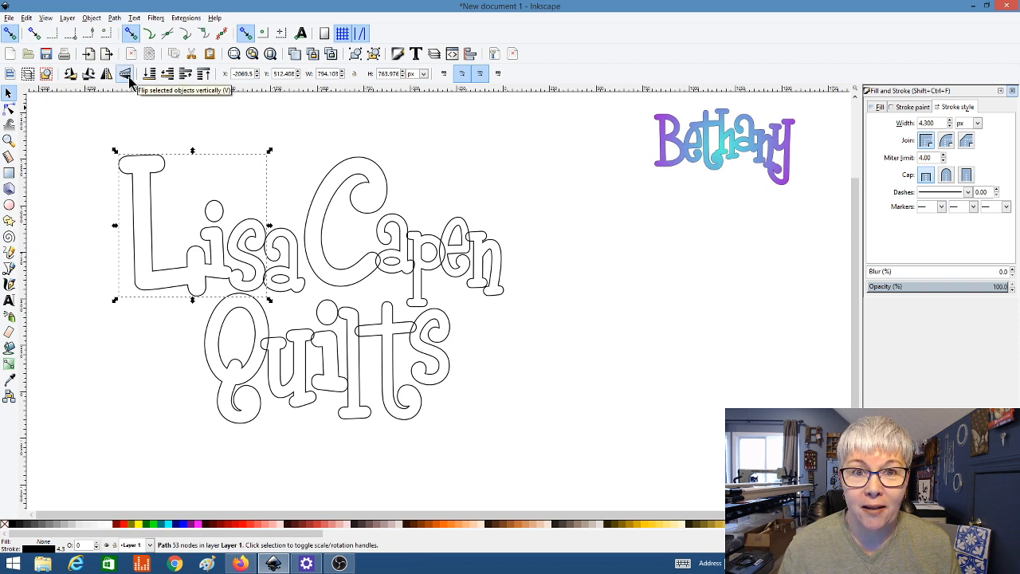
pyautogui.keyDown('shift'); pyautogui.click(279, 273); pyautogui.keyUp('shift')
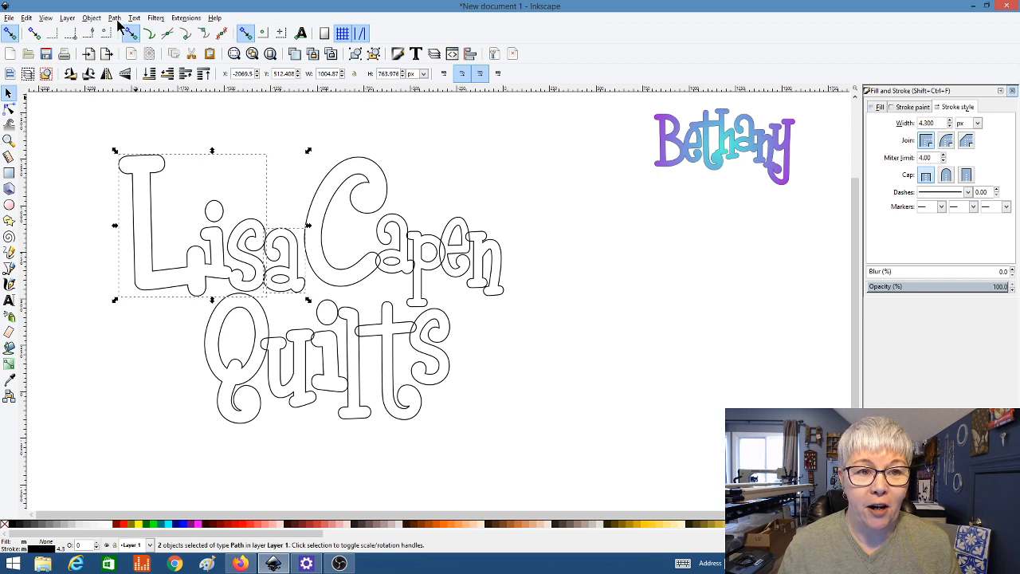
pyautogui.click(115, 17)
pyautogui.click(129, 82)
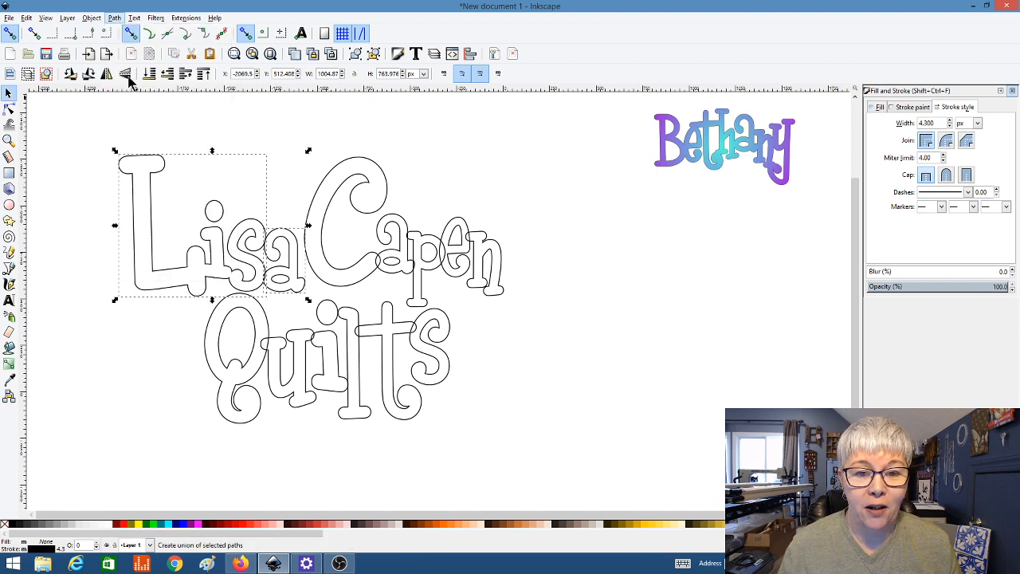
pyautogui.click(93, 168)
# Step: Union the C, a and p of Capen into one outline
pyautogui.keyDown('ctrl'); pyautogui.scroll(1, 94, 173); pyautogui.keyUp('ctrl')
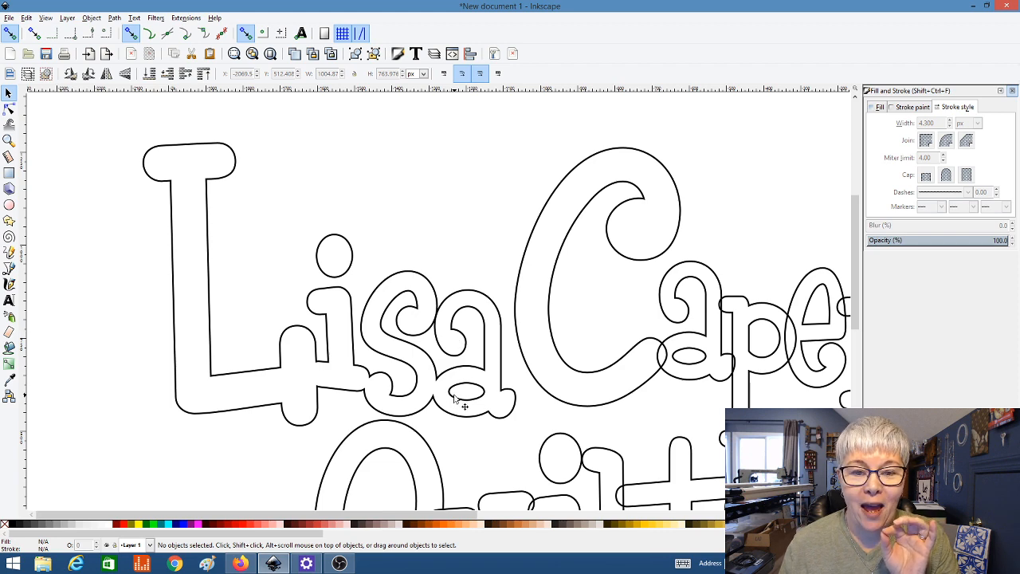
pyautogui.scroll(-4, 315, 241)
pyautogui.scroll(2, 314, 238)
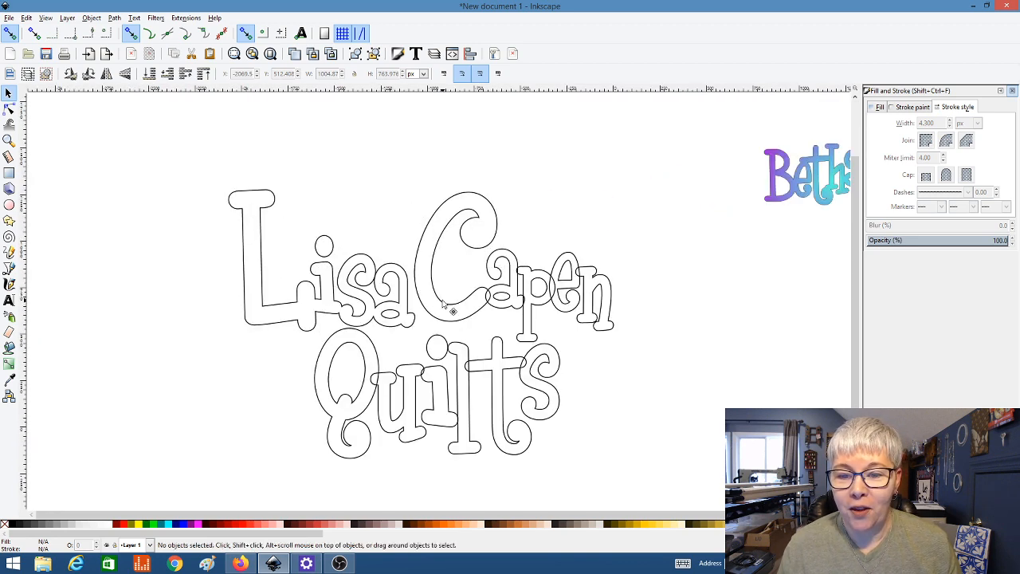
pyautogui.click(445, 304)
pyautogui.keyDown('shift'); pyautogui.click(507, 304); pyautogui.keyUp('shift')
pyautogui.click(117, 19)
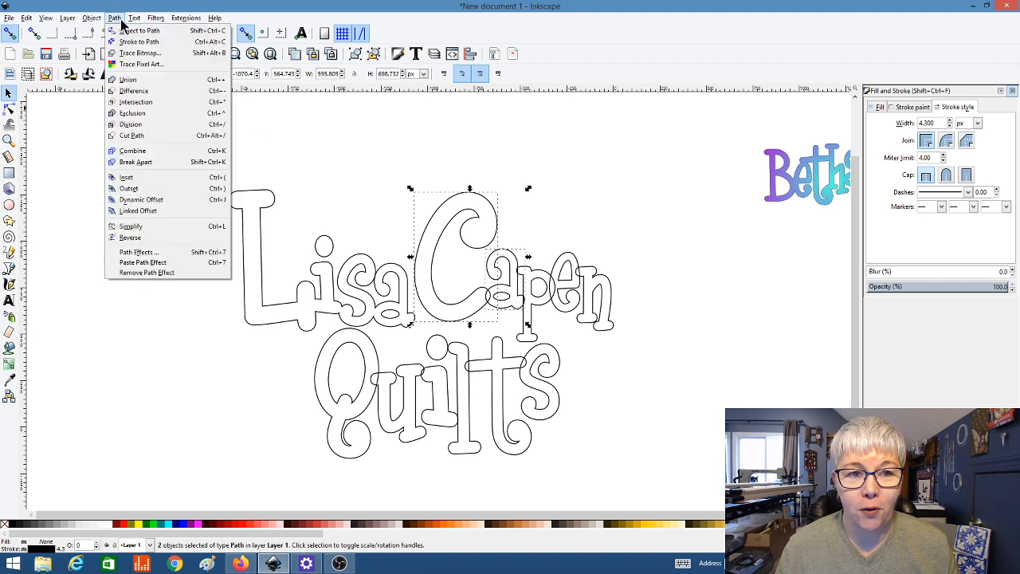
pyautogui.click(129, 78)
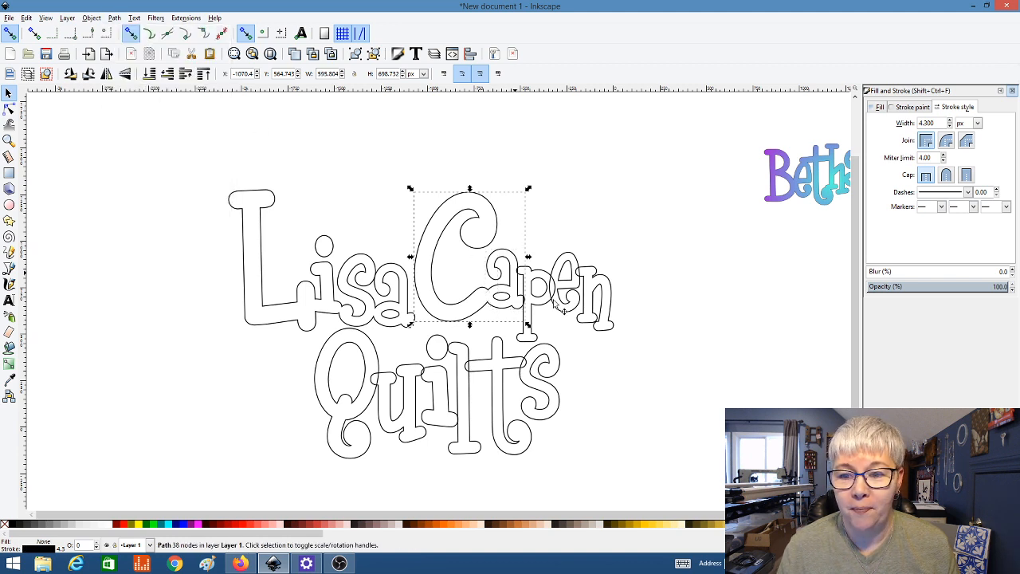
pyautogui.keyDown('shift'); pyautogui.click(539, 307); pyautogui.keyUp('shift')
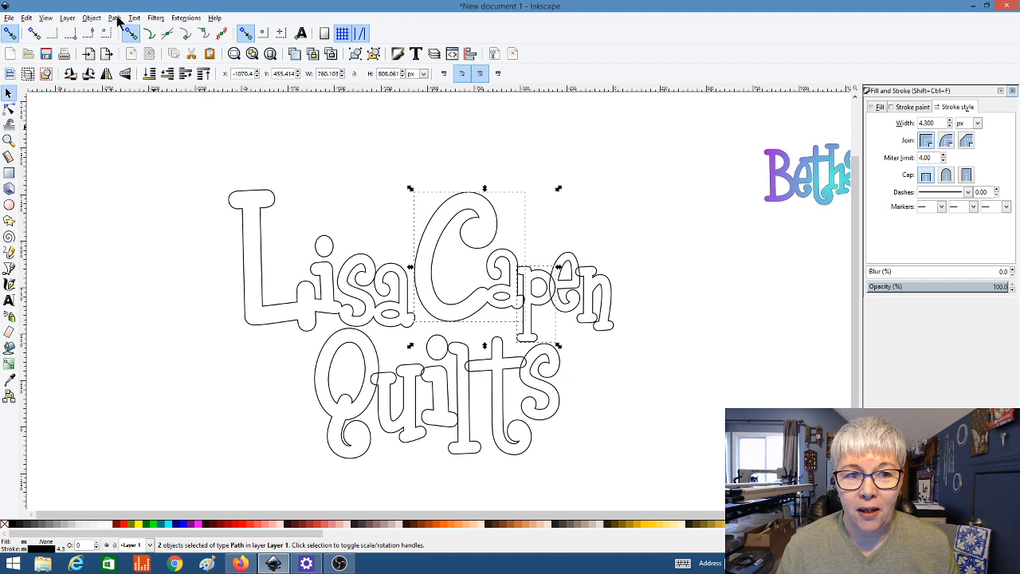
pyautogui.click(116, 18)
pyautogui.click(128, 79)
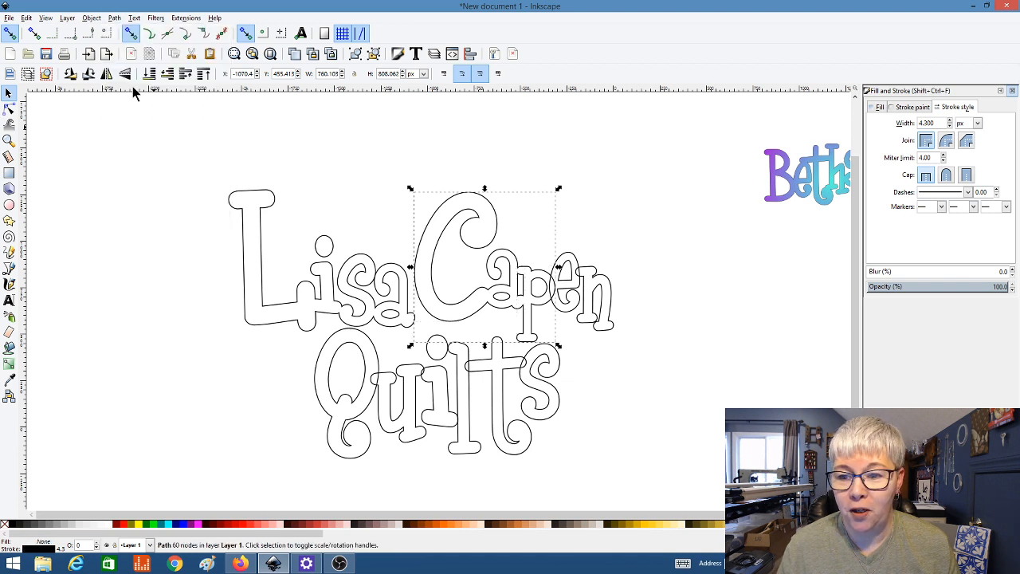
# Step: Add the e and n to the Capen union, making a single 101-node path
pyautogui.keyDown('shift'); pyautogui.click(568, 291); pyautogui.keyUp('shift')
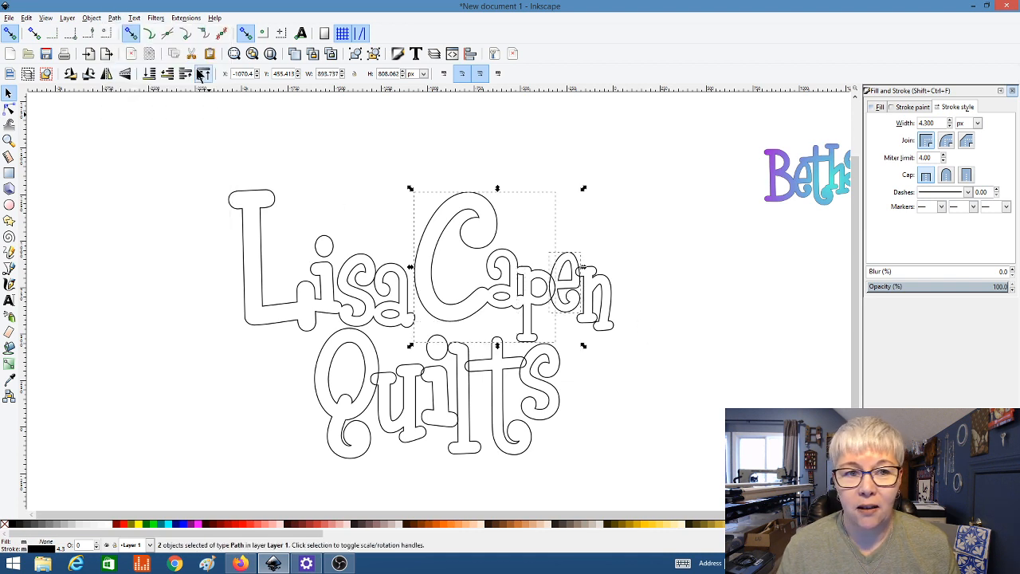
pyautogui.click(116, 17)
pyautogui.click(126, 79)
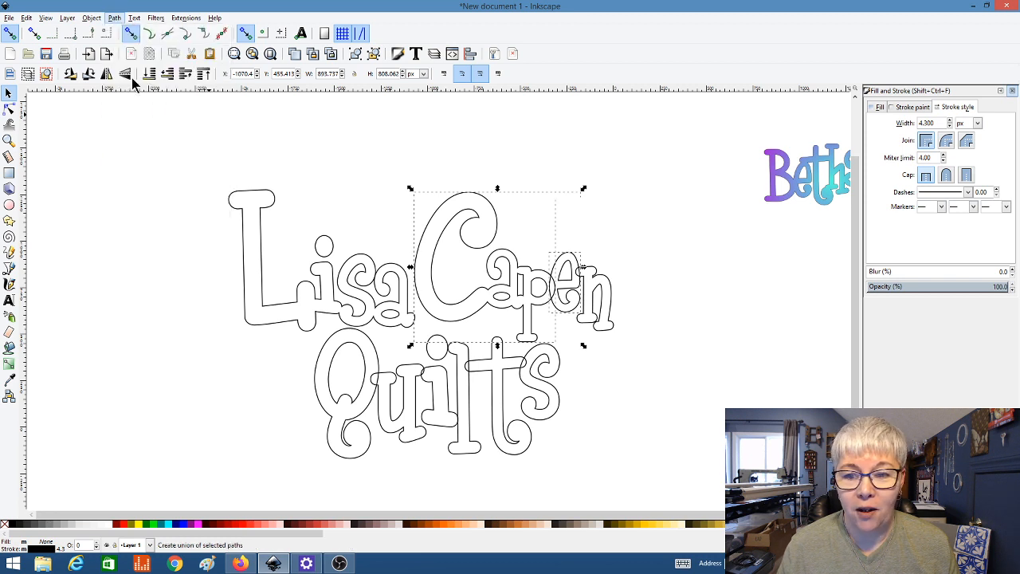
pyautogui.keyDown('shift'); pyautogui.click(601, 291); pyautogui.keyUp('shift')
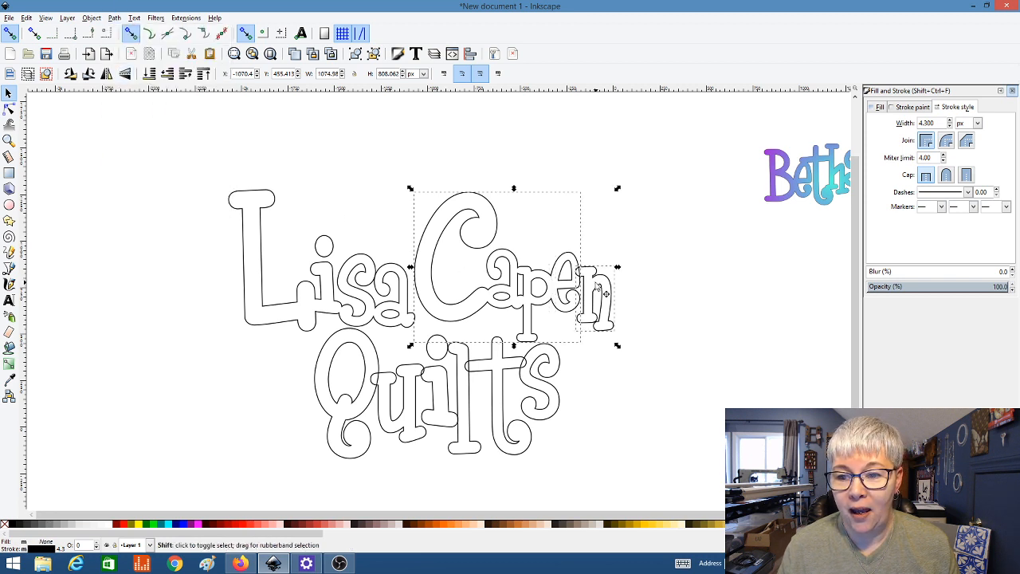
pyautogui.click(115, 18)
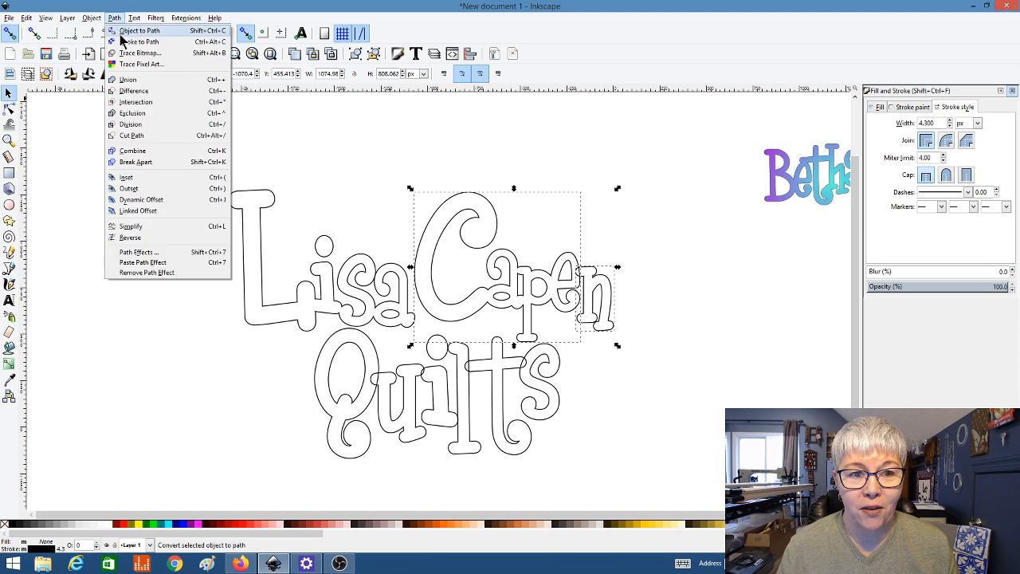
pyautogui.click(124, 79)
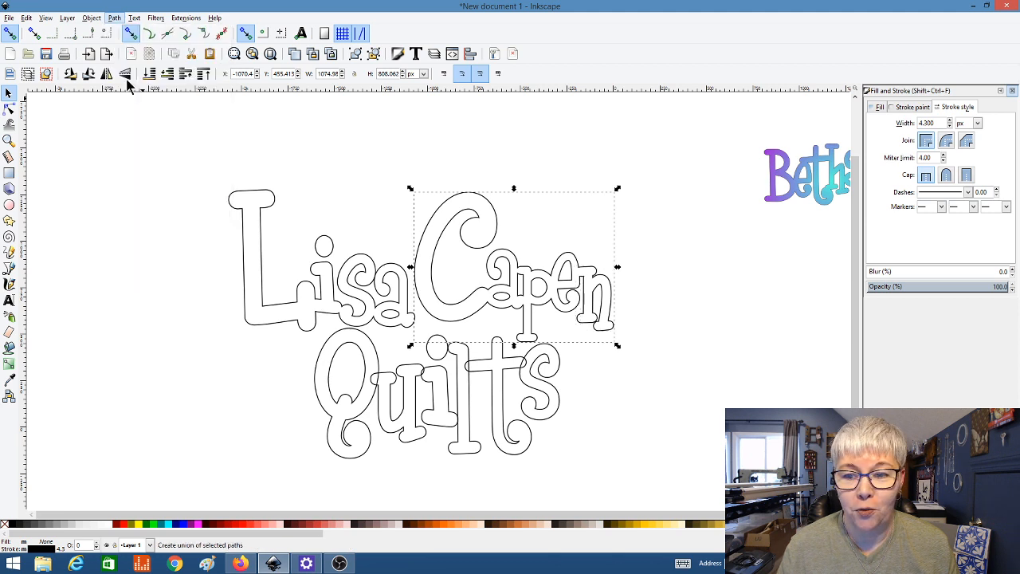
# Step: Union the Q, u and i of Quilts into one outline
pyautogui.click(353, 429)
pyautogui.keyDown('shift'); pyautogui.click(390, 441); pyautogui.keyUp('shift')
pyautogui.click(115, 18)
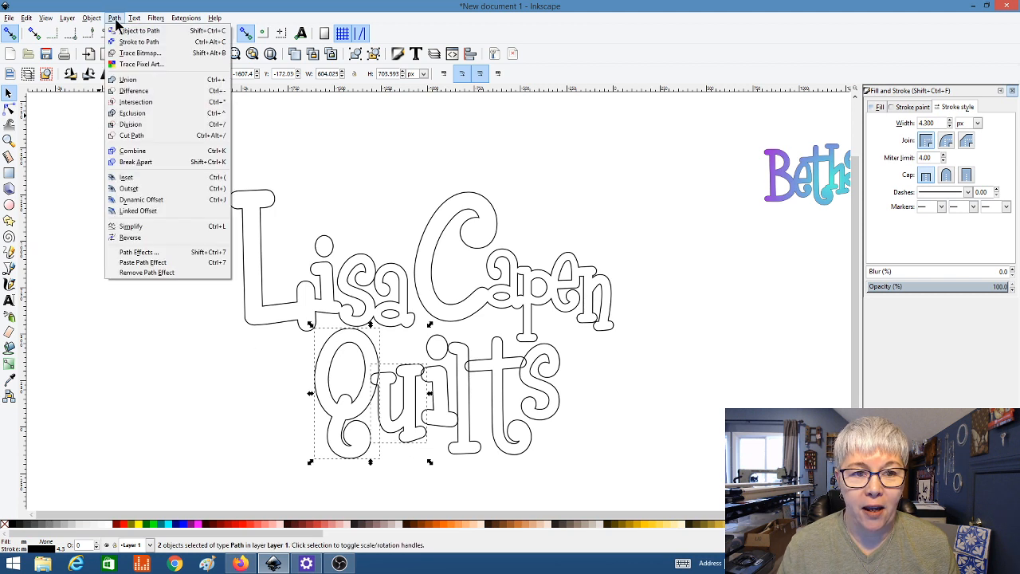
pyautogui.click(123, 81)
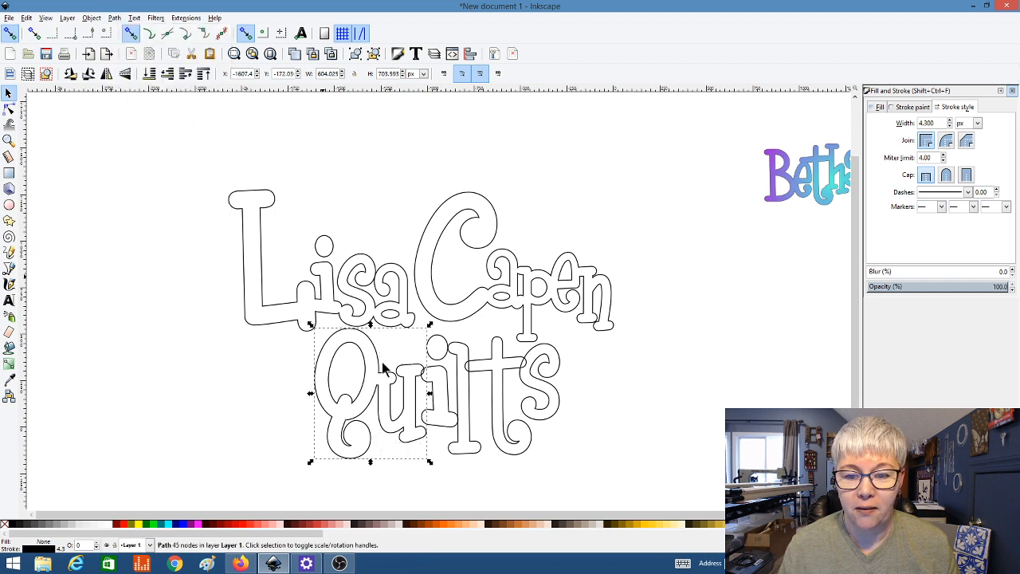
pyautogui.keyDown('shift'); pyautogui.click(437, 373); pyautogui.keyUp('shift')
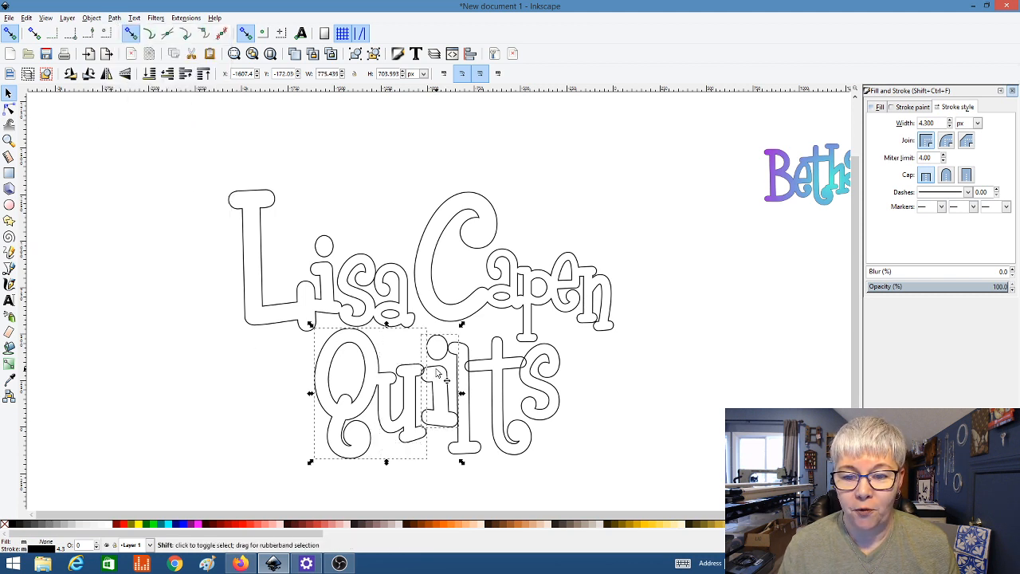
pyautogui.click(116, 18)
pyautogui.click(128, 80)
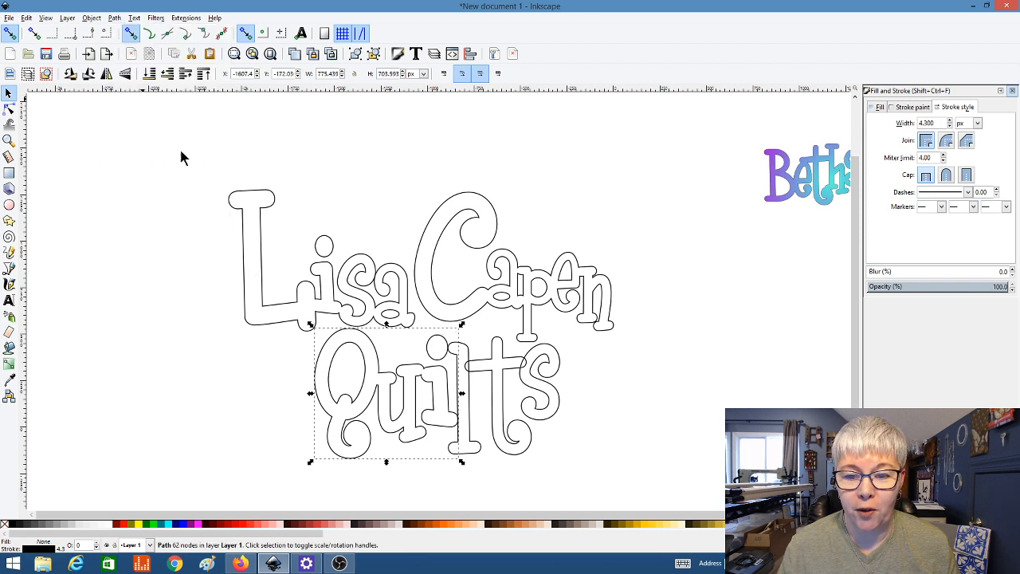
# Step: Union the l, t and s into it so Quilts becomes one 120-node path
pyautogui.keyDown('shift'); pyautogui.click(474, 439); pyautogui.keyUp('shift')
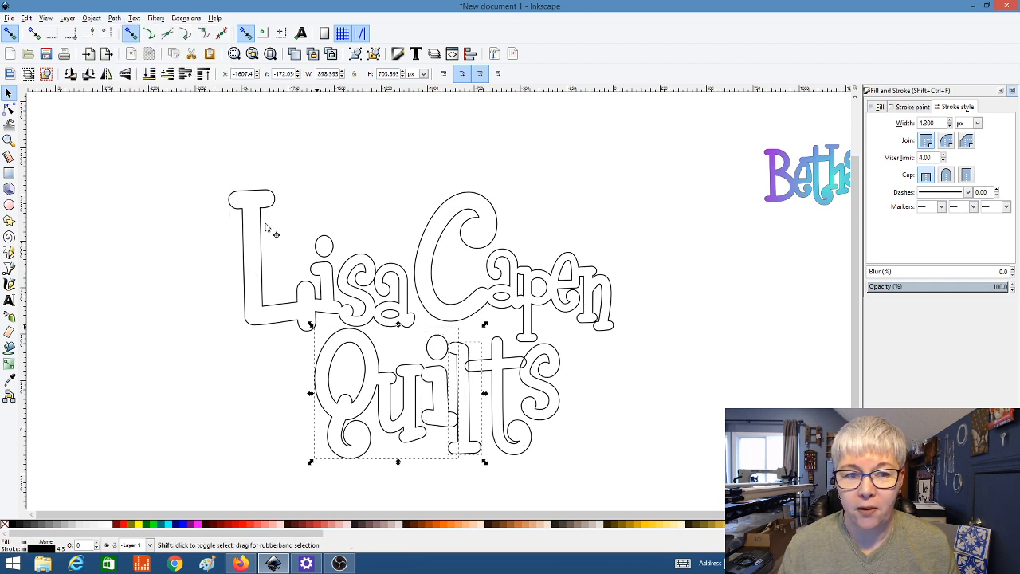
pyautogui.click(116, 17)
pyautogui.click(128, 81)
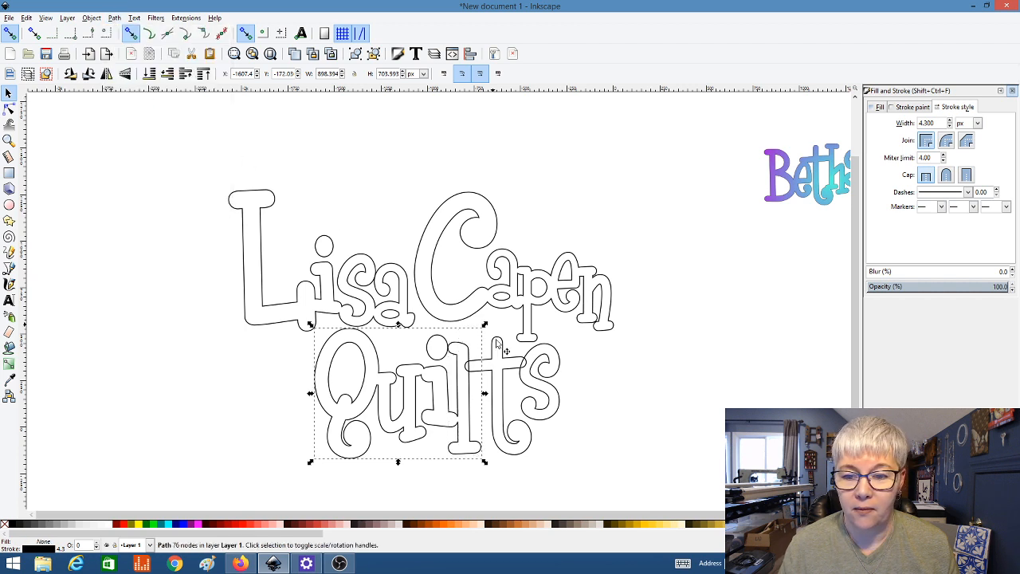
pyautogui.keyDown('shift'); pyautogui.click(500, 369); pyautogui.keyUp('shift')
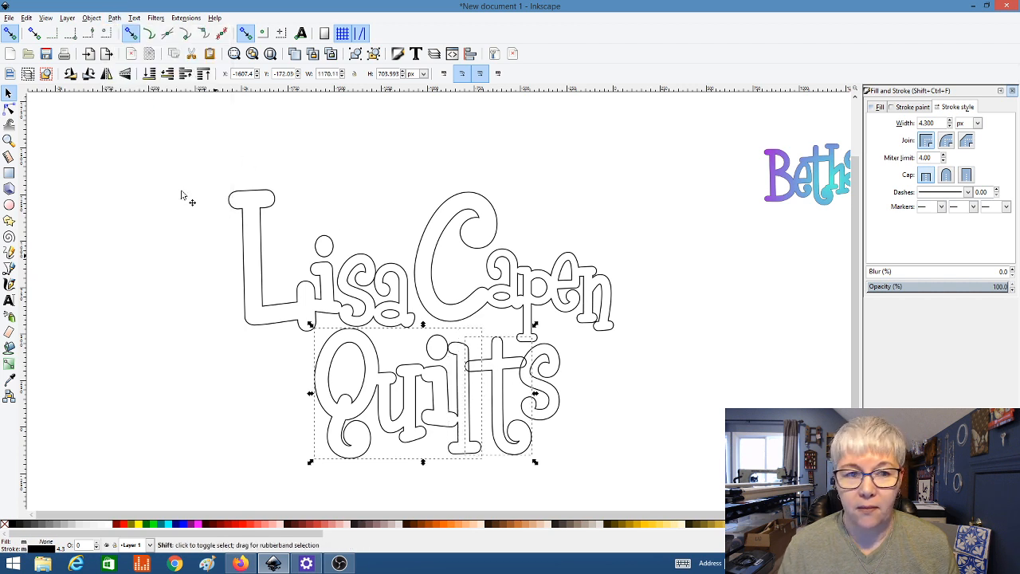
pyautogui.click(117, 19)
pyautogui.click(128, 80)
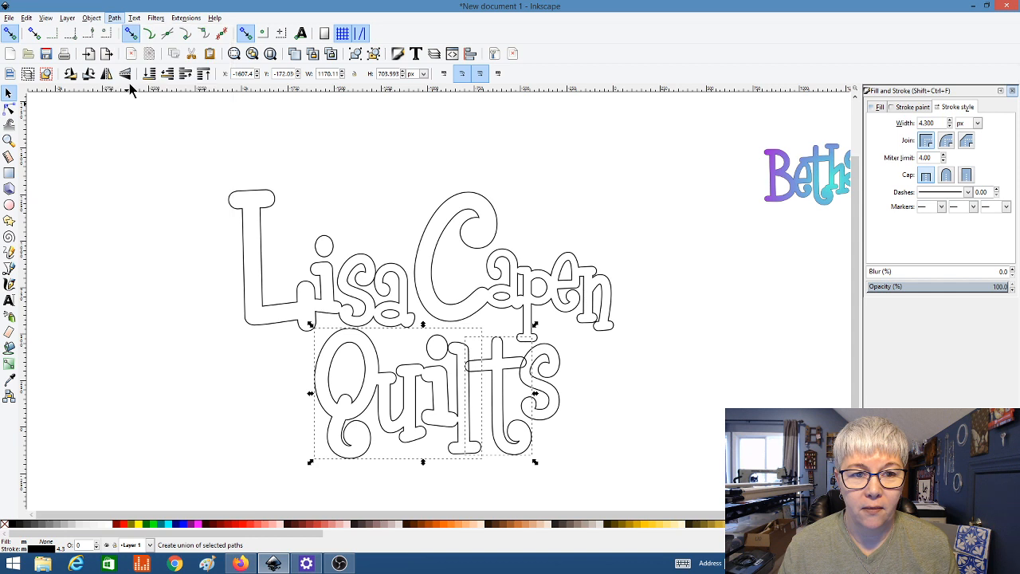
pyautogui.keyDown('shift'); pyautogui.click(551, 384); pyautogui.keyUp('shift')
pyautogui.click(117, 18)
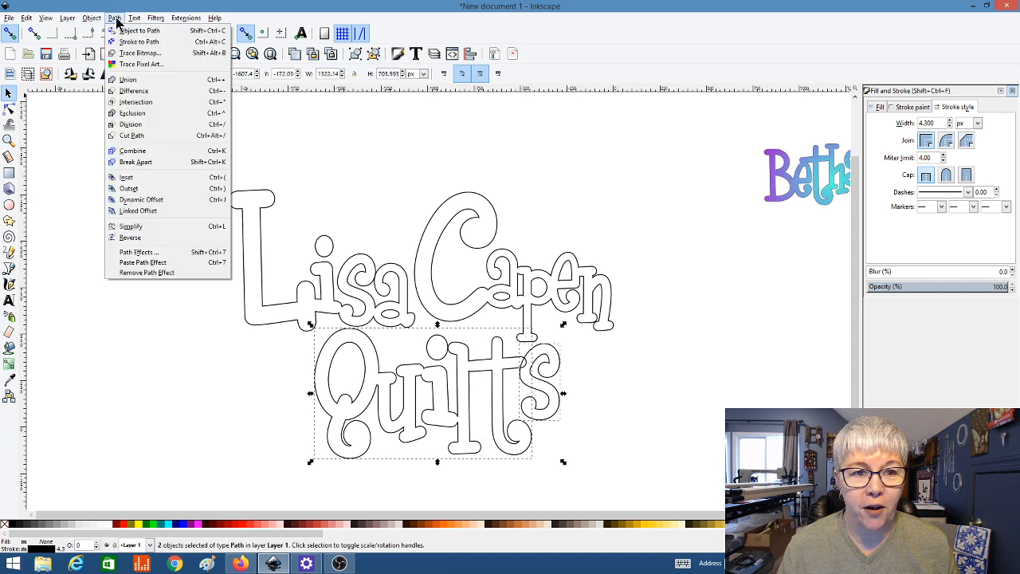
pyautogui.click(127, 81)
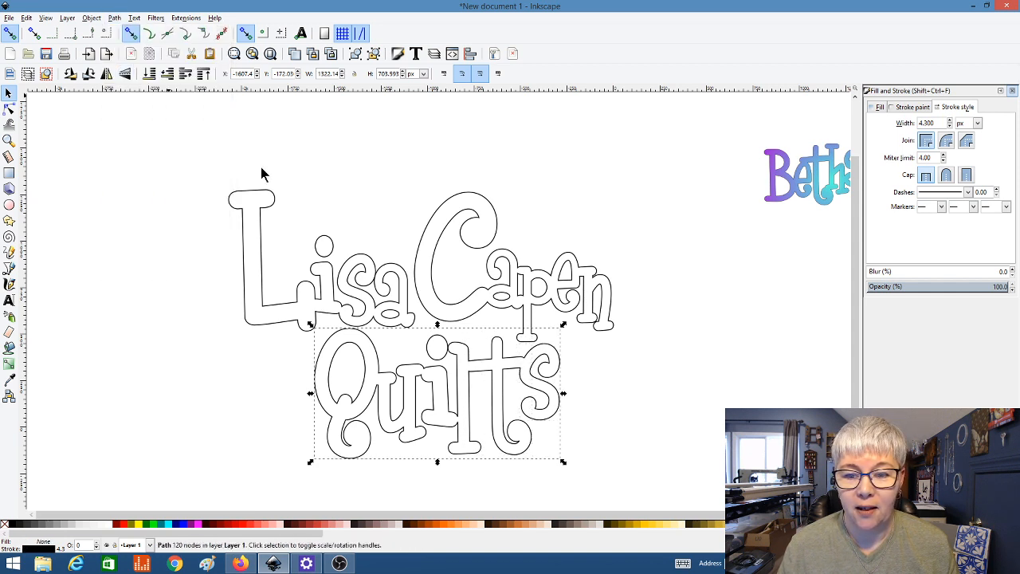
pyautogui.scroll(1, 608, 353)
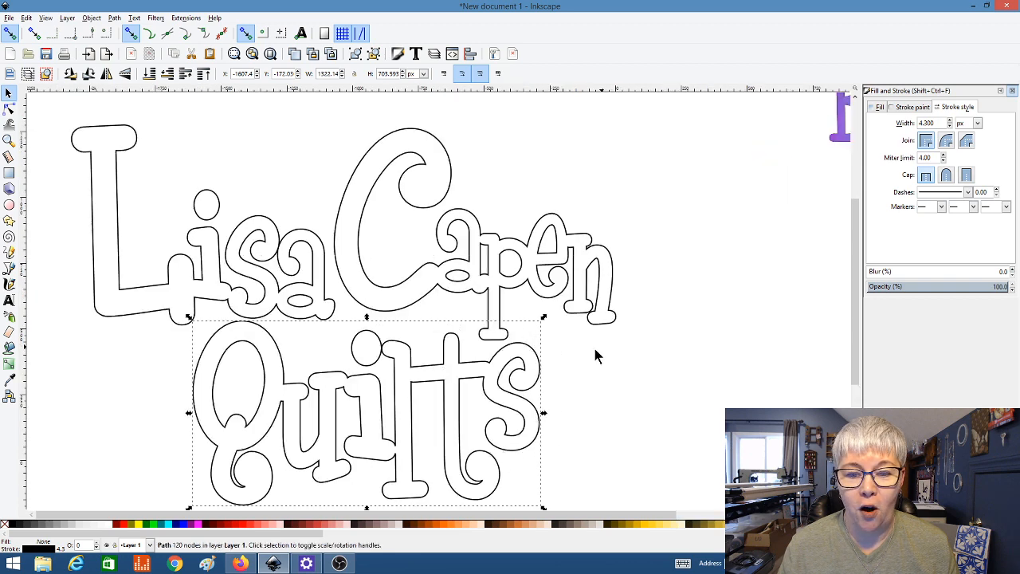
pyautogui.scroll(-2, 598, 351)
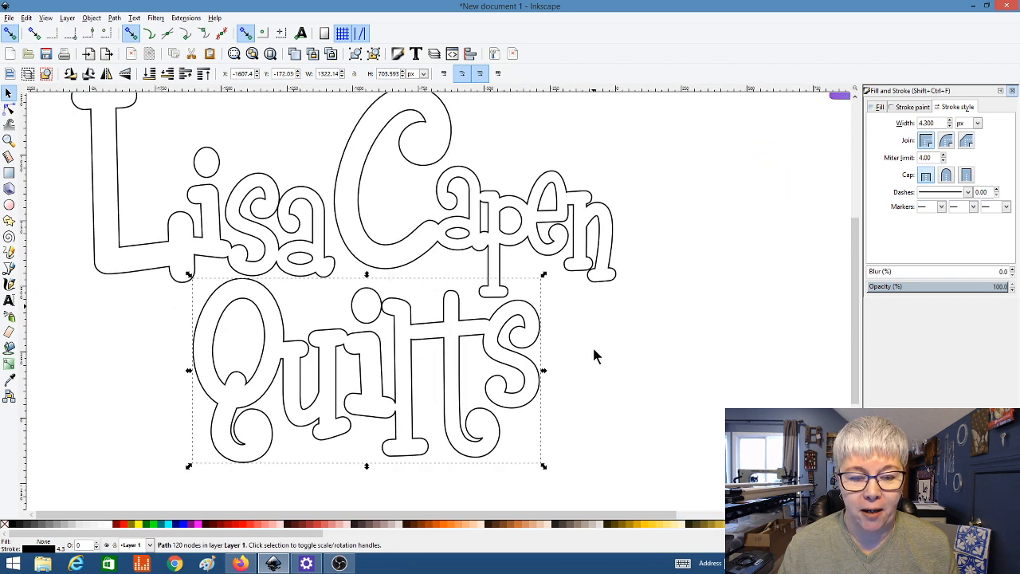
pyautogui.click(594, 350)
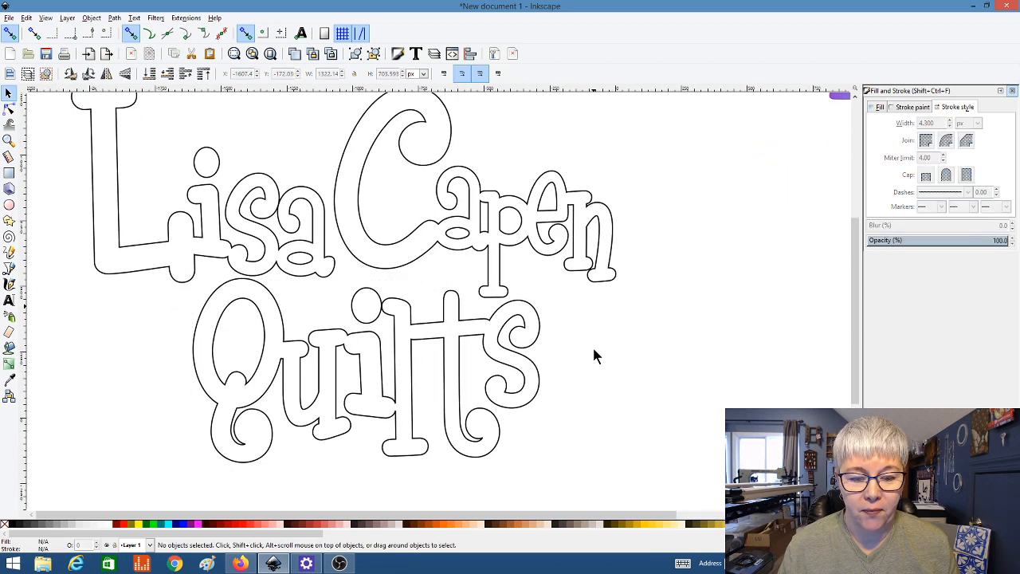
pyautogui.click(414, 345)
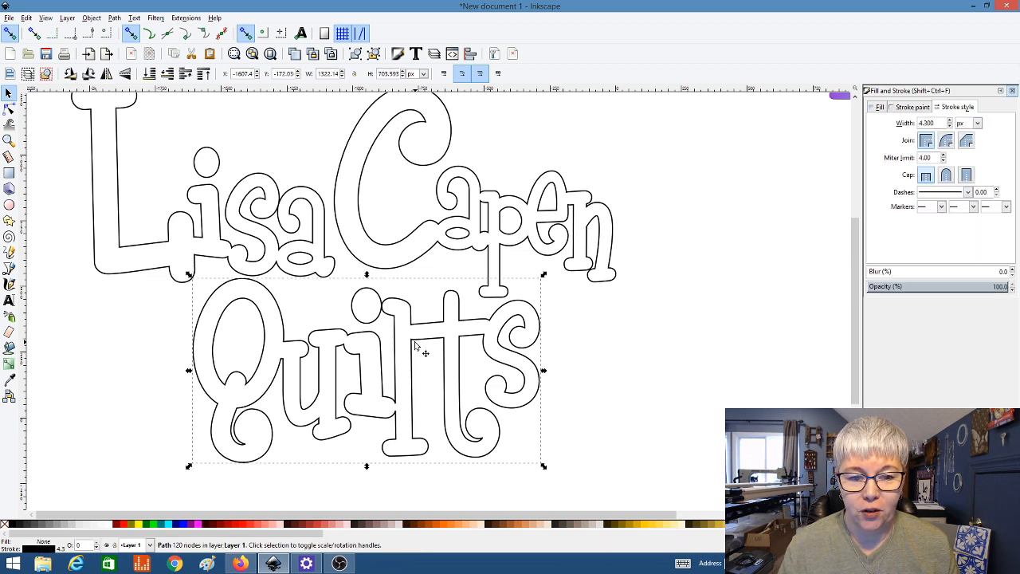
pyautogui.keyDown('ctrl'); pyautogui.scroll(-1, 415, 345); pyautogui.keyUp('ctrl')
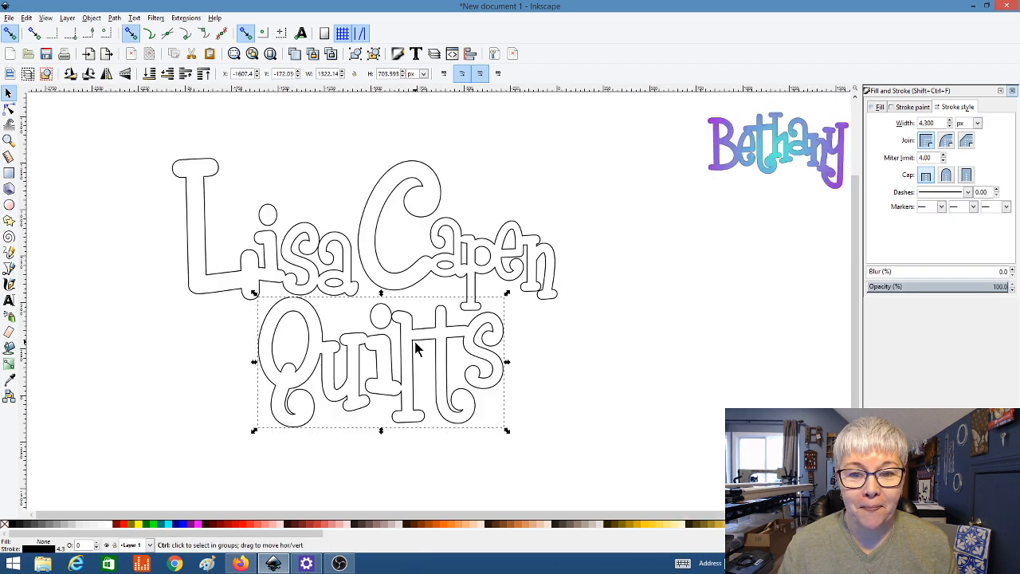
pyautogui.keyDown('ctrl'); pyautogui.scroll(-1, 415, 345); pyautogui.keyUp('ctrl')
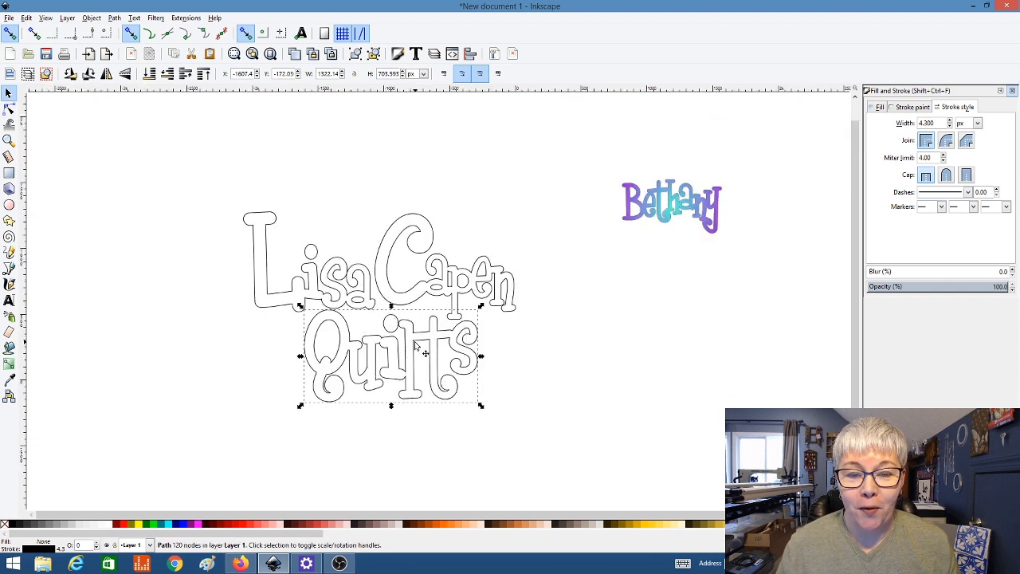
pyautogui.click(119, 308)
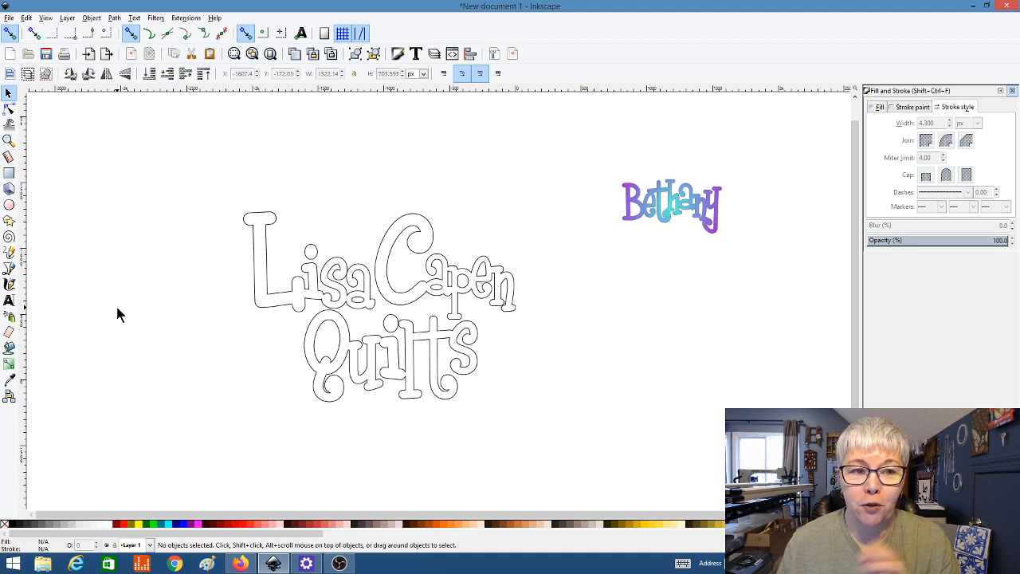
pyautogui.keyDown('ctrl'); pyautogui.scroll(2, 321, 271); pyautogui.keyUp('ctrl')
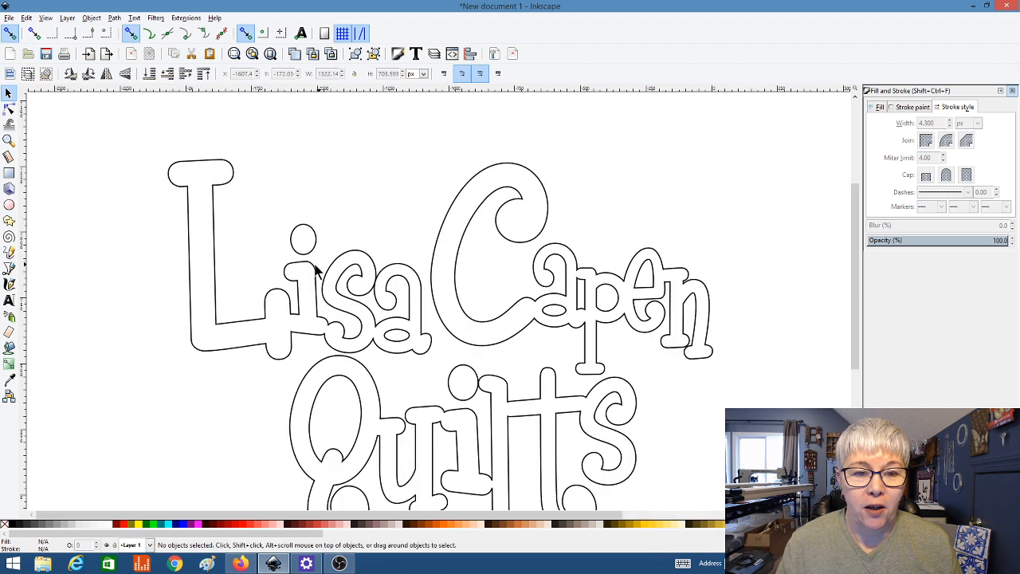
pyautogui.click(9, 109)
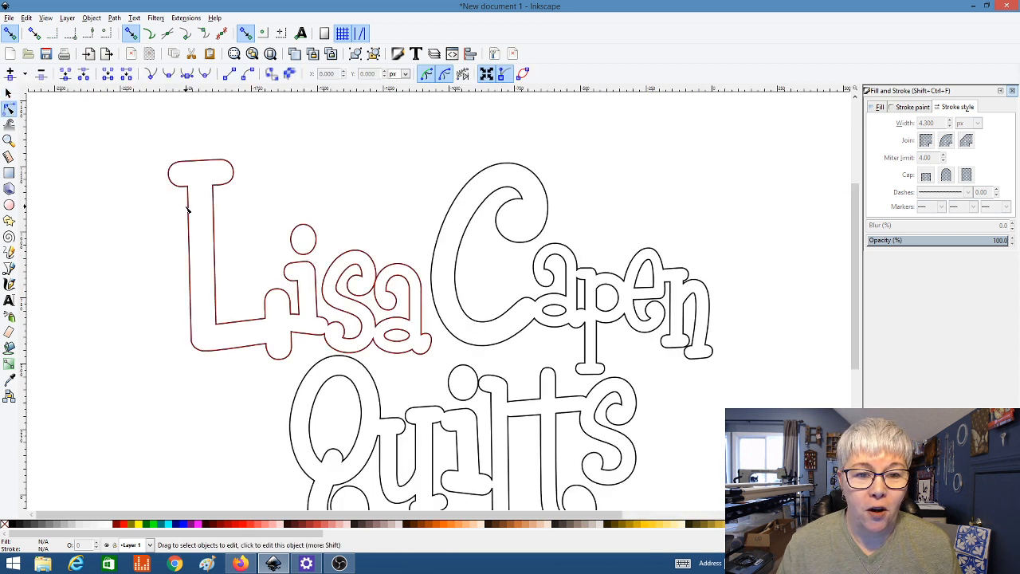
pyautogui.click(187, 209)
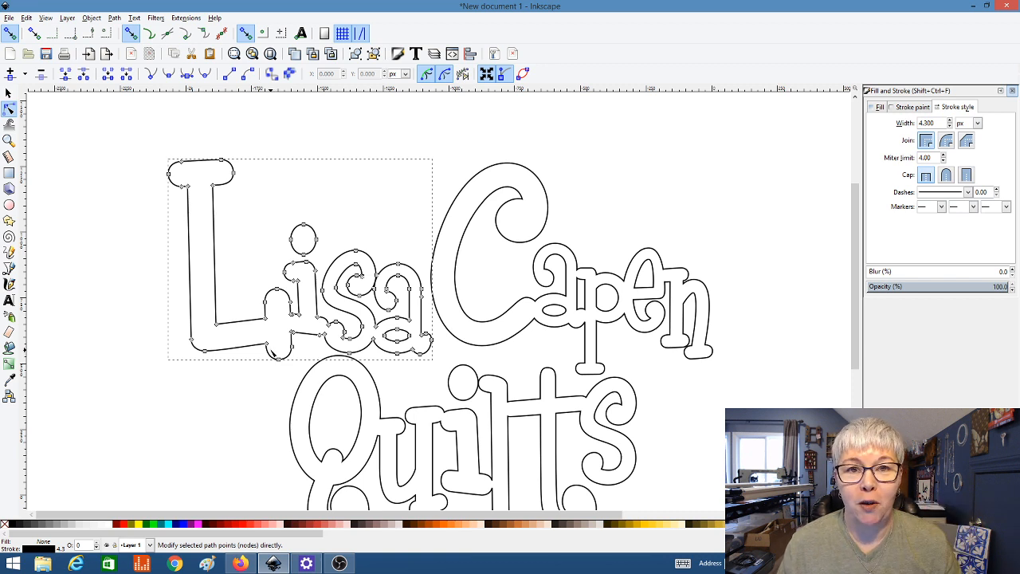
pyautogui.click(8, 92)
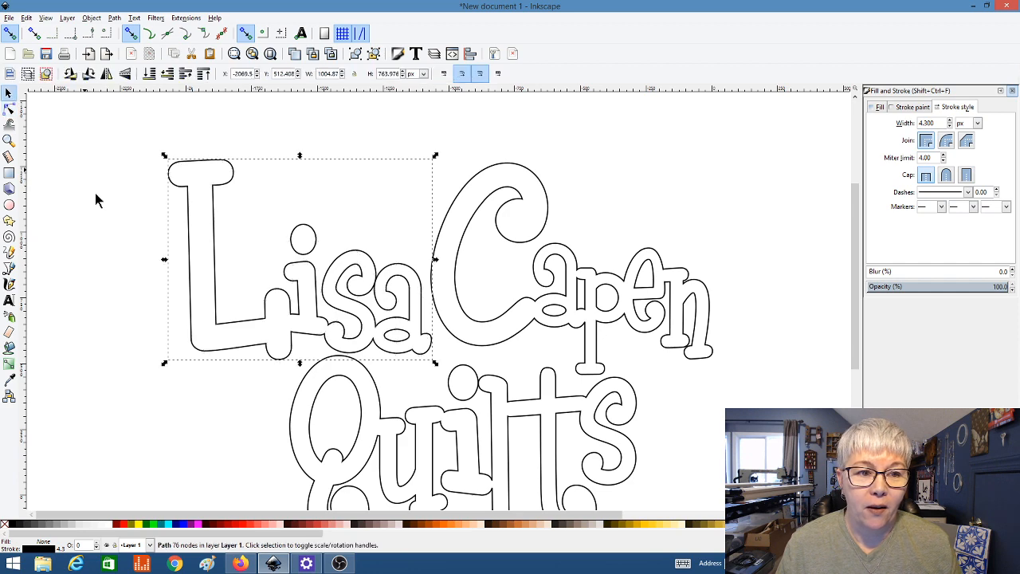
pyautogui.scroll(-1, 151, 225)
pyautogui.click(150, 225)
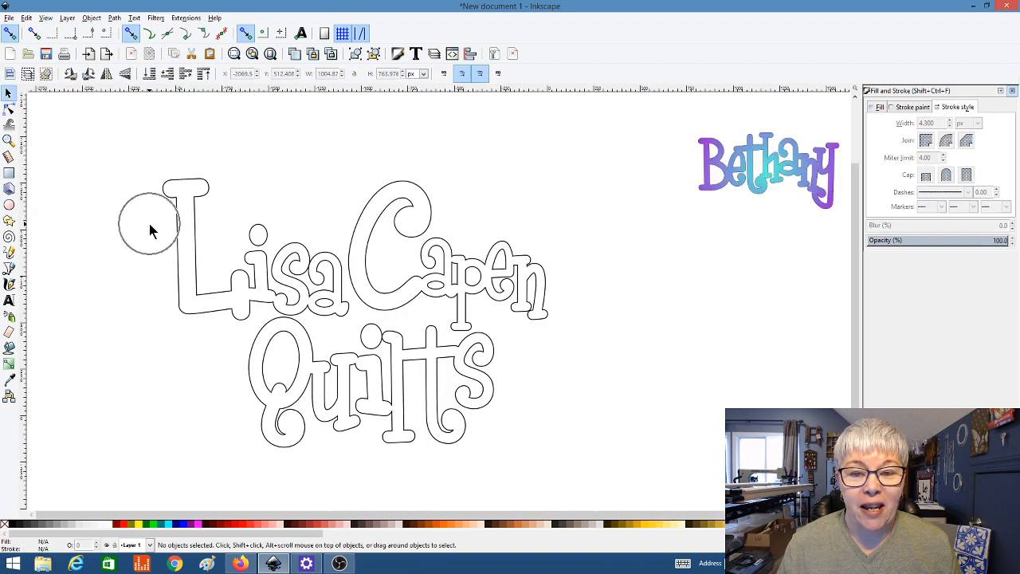
pyautogui.scroll(-2, 149, 224)
pyautogui.scroll(1, 149, 224)
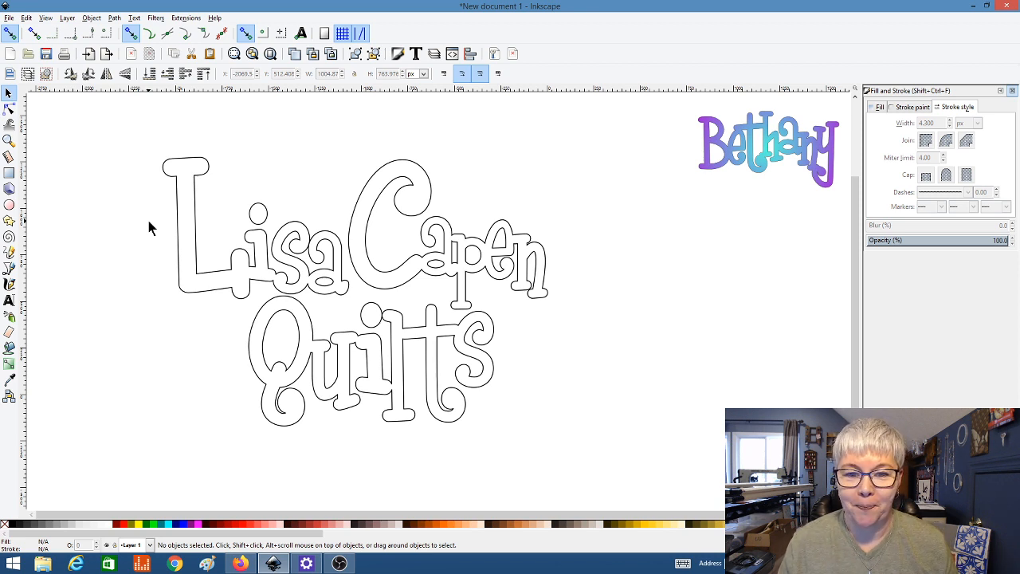
# Step: Group the Lisa, Capen and Quilts outlines with Object > Group and drag the group up-left
pyautogui.click(255, 267)
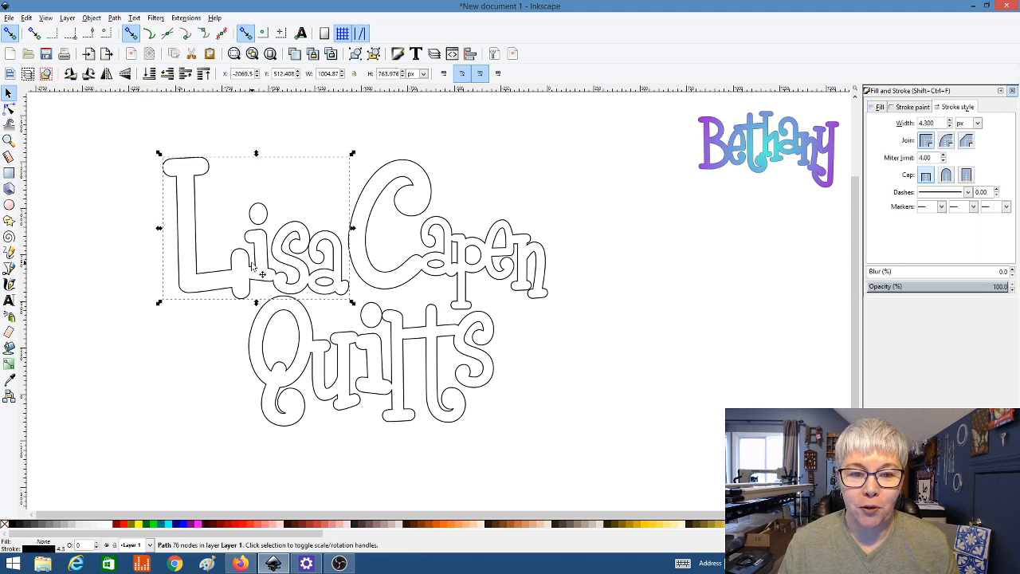
pyautogui.keyDown('shift'); pyautogui.click(378, 273); pyautogui.keyUp('shift')
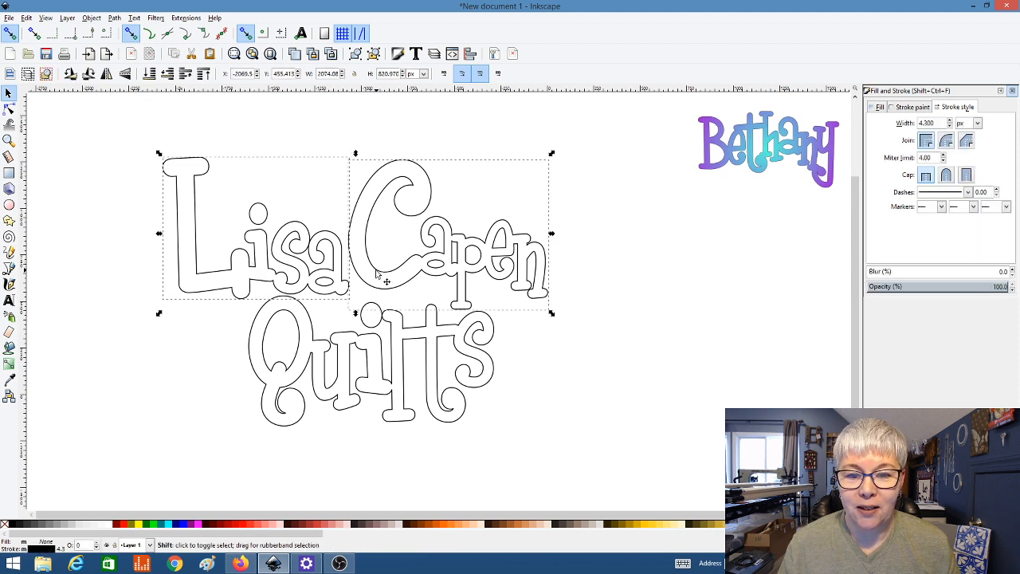
pyautogui.keyDown('shift'); pyautogui.click(381, 344); pyautogui.keyUp('shift')
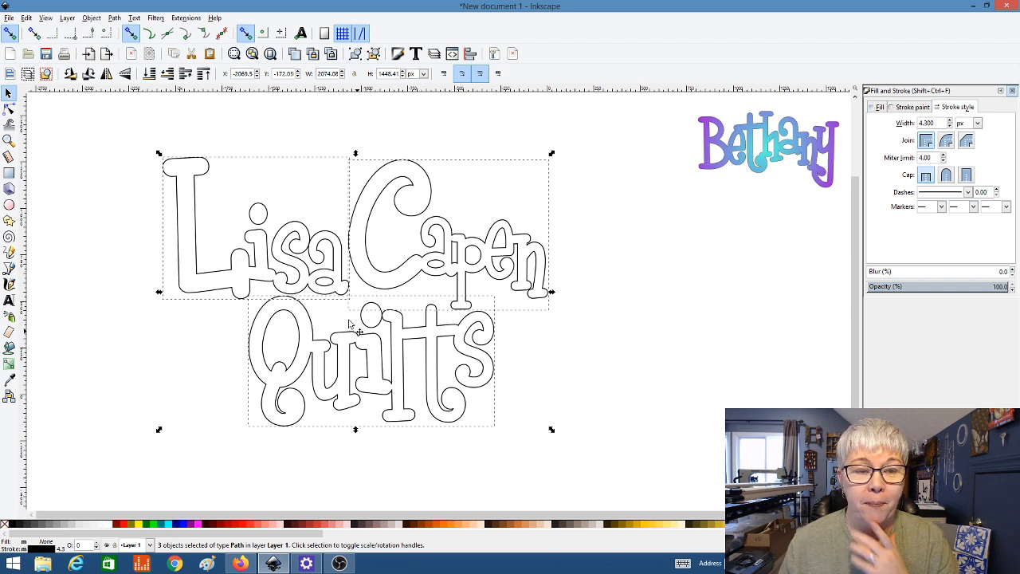
pyautogui.click(117, 19)
pyautogui.click(92, 18)
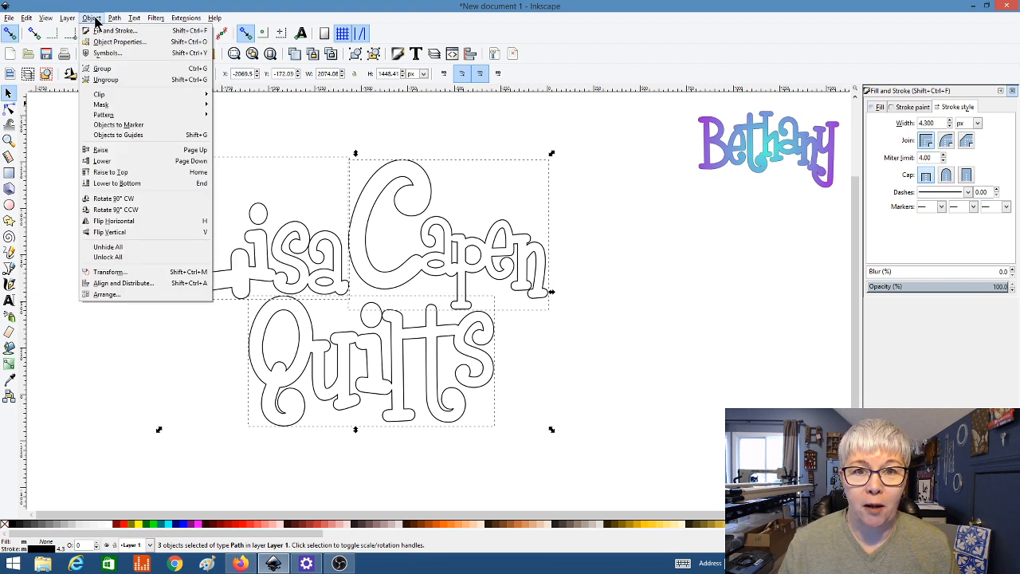
pyautogui.click(102, 69)
pyautogui.click(108, 176)
pyautogui.click(257, 255)
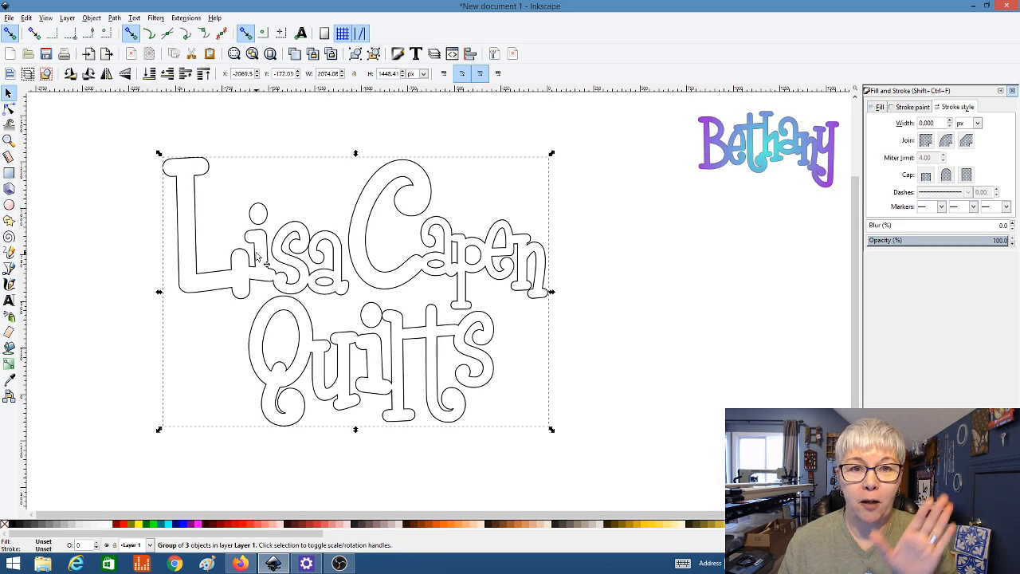
pyautogui.moveTo(267, 265); pyautogui.dragTo(230, 247)
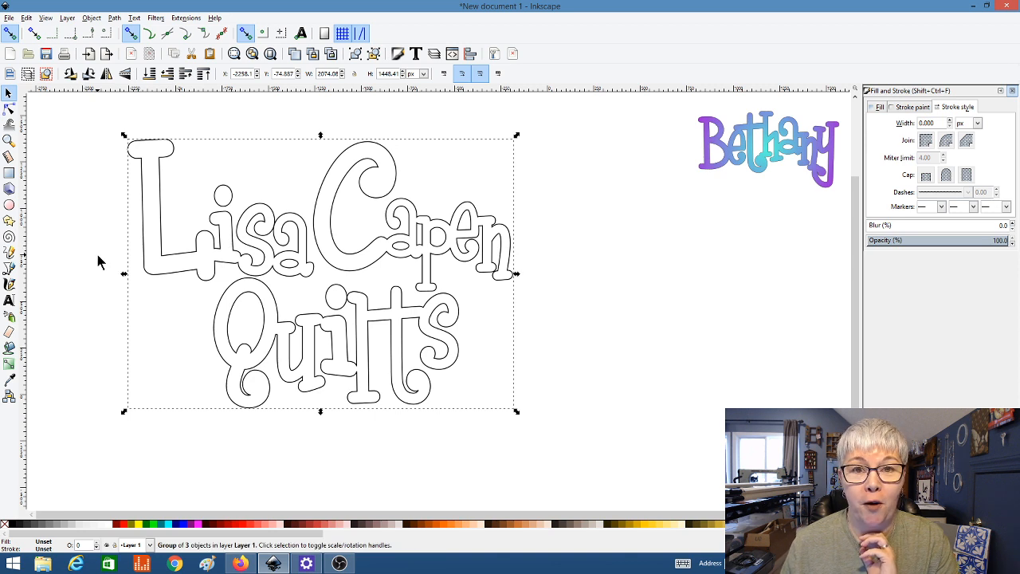
# Step: Give the lettering a flat peach fill (ffb380ff), then switch the fill to a linear gradient
pyautogui.click(878, 107)
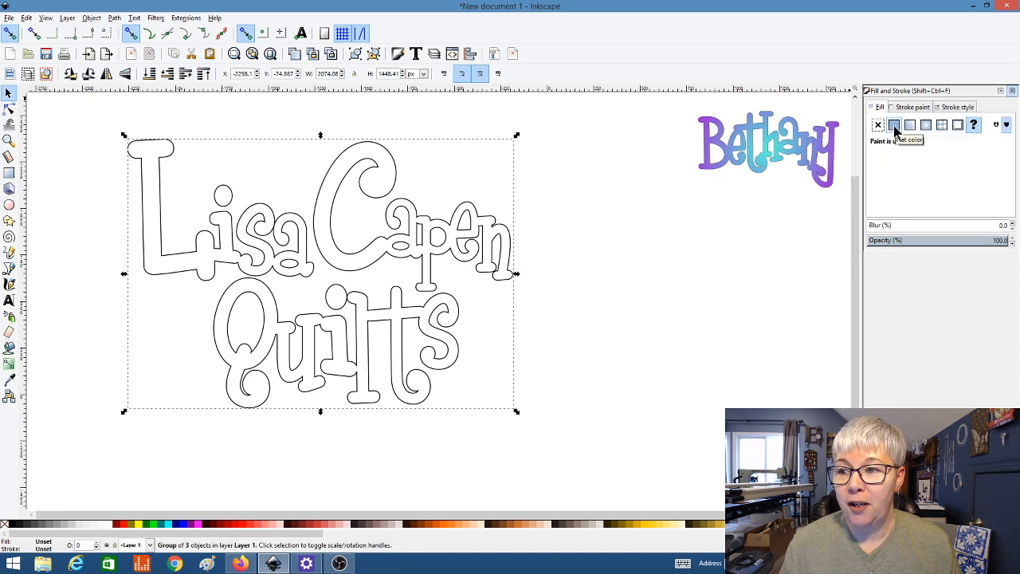
pyautogui.click(894, 126)
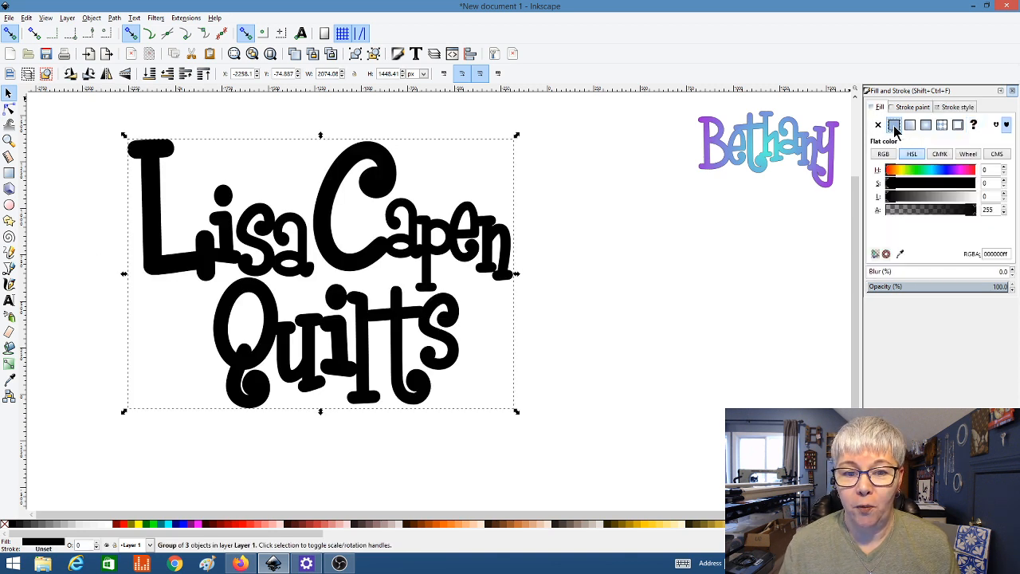
pyautogui.click(442, 526)
pyautogui.click(475, 526)
pyautogui.moveTo(313, 539); pyautogui.dragTo(659, 542)
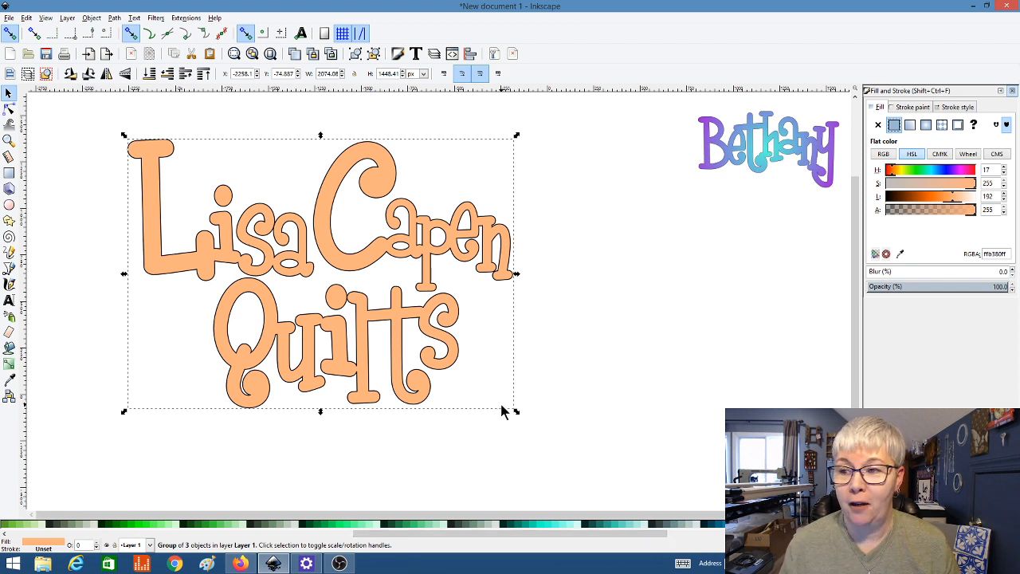
pyautogui.click(909, 126)
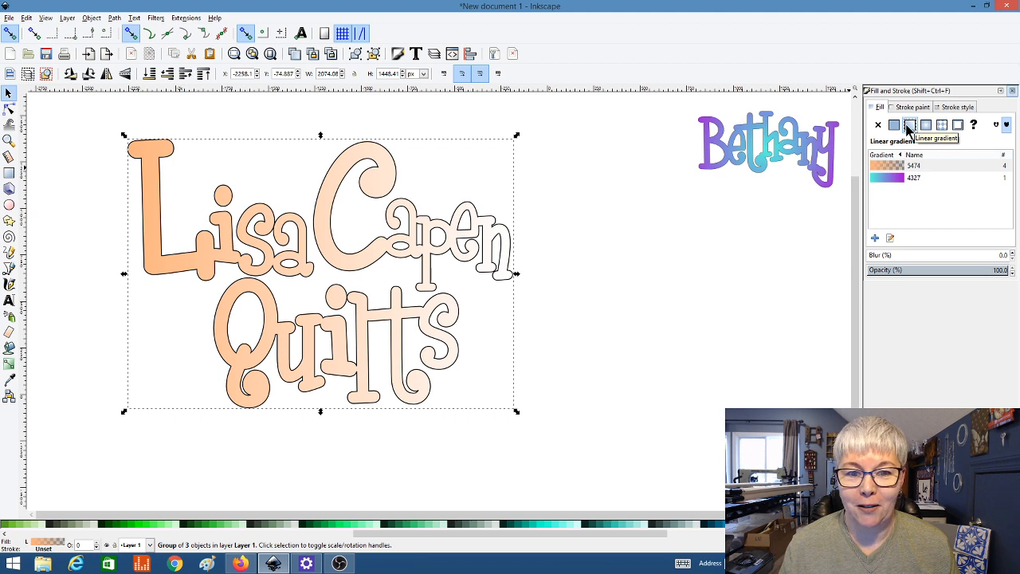
pyautogui.click(925, 126)
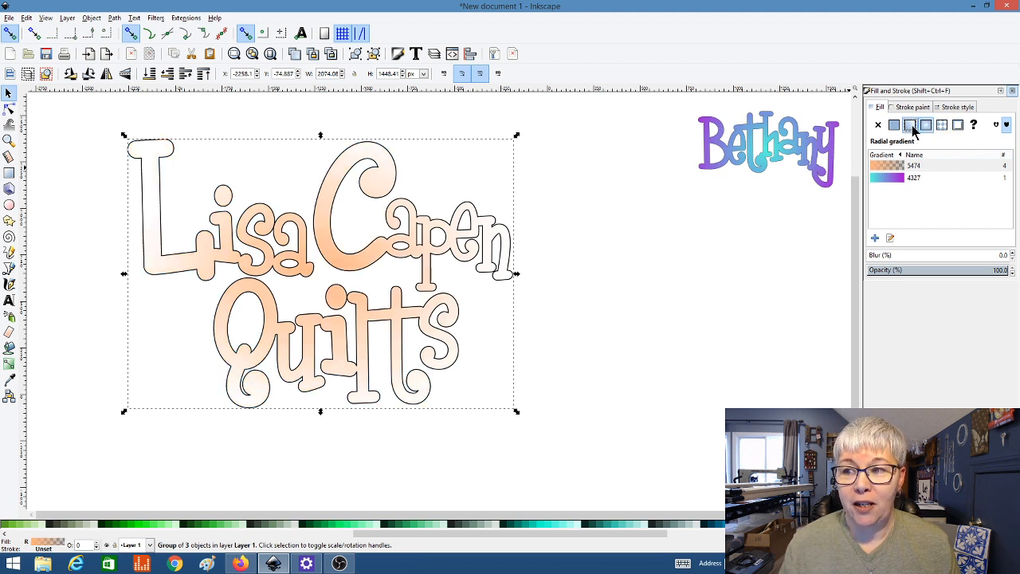
pyautogui.click(910, 126)
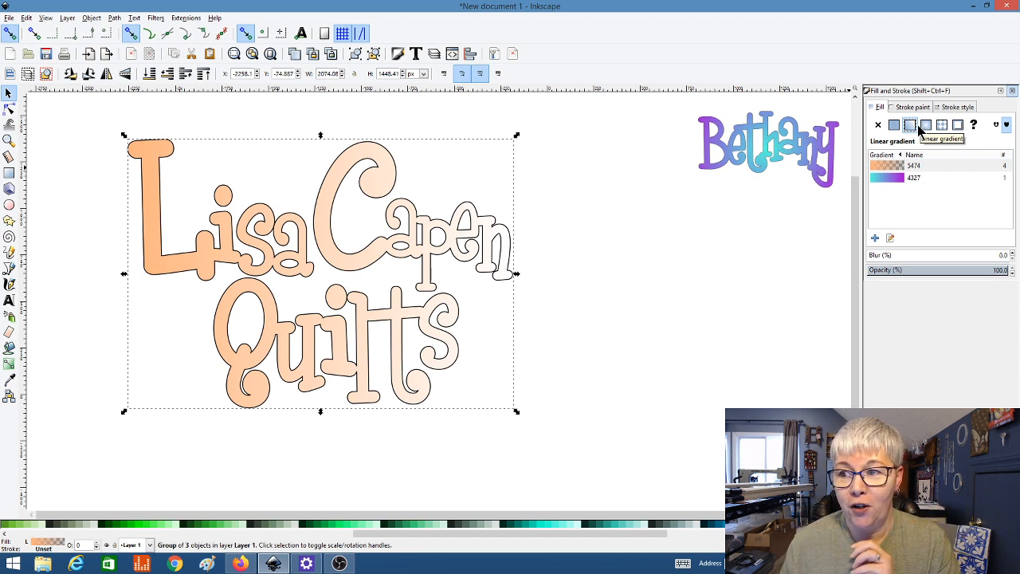
pyautogui.click(926, 126)
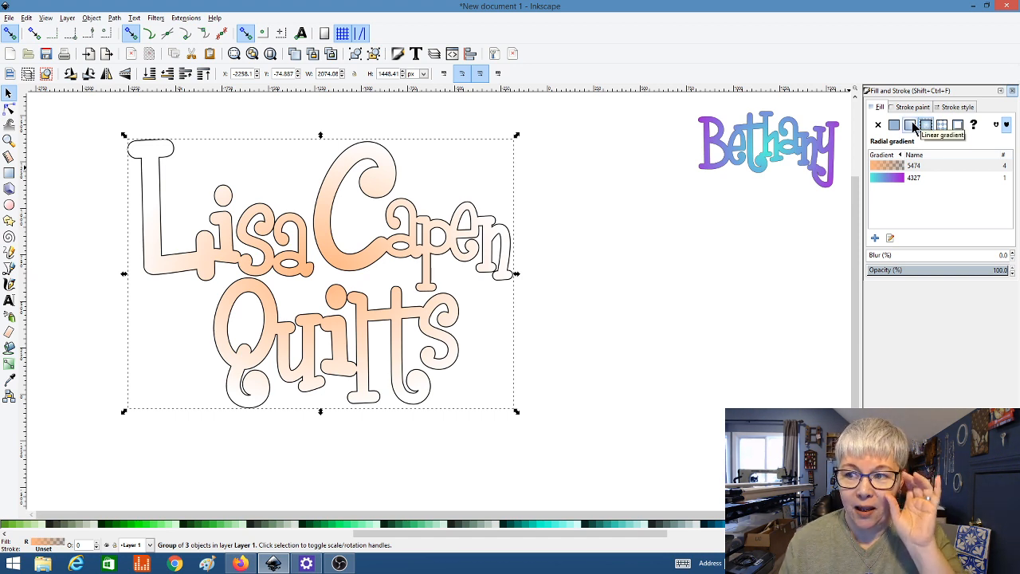
pyautogui.click(910, 126)
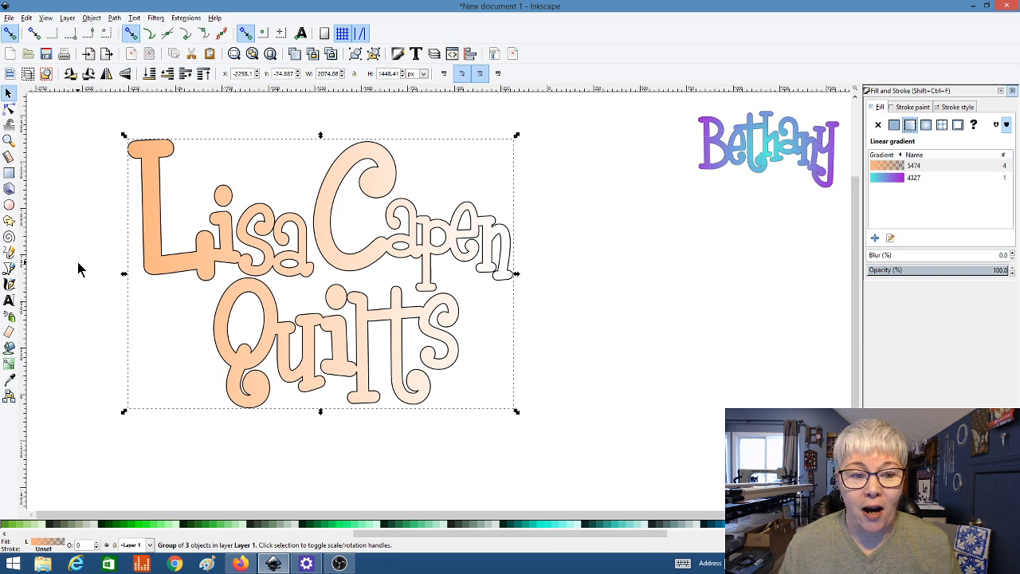
pyautogui.click(8, 365)
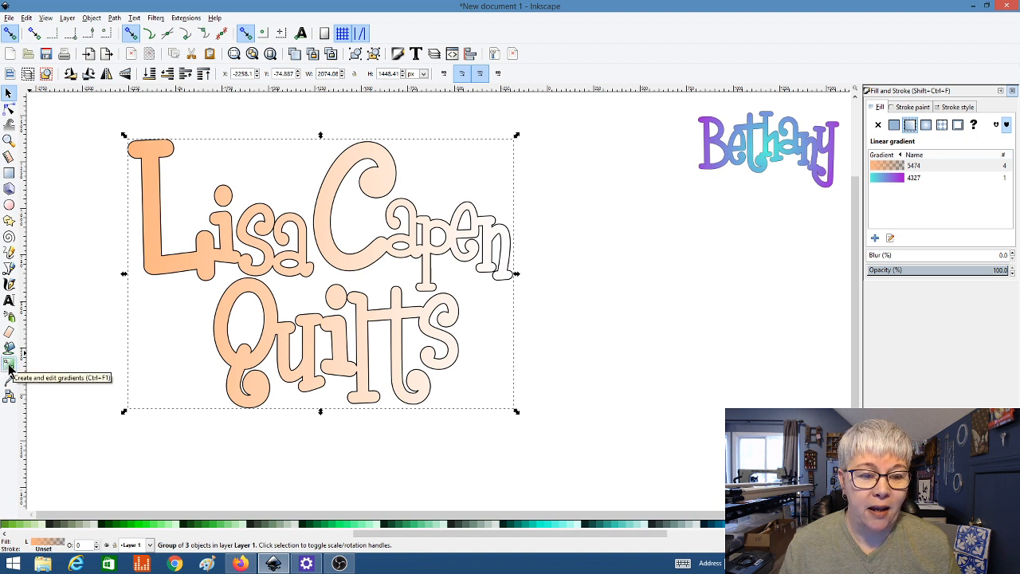
pyautogui.click(9, 366)
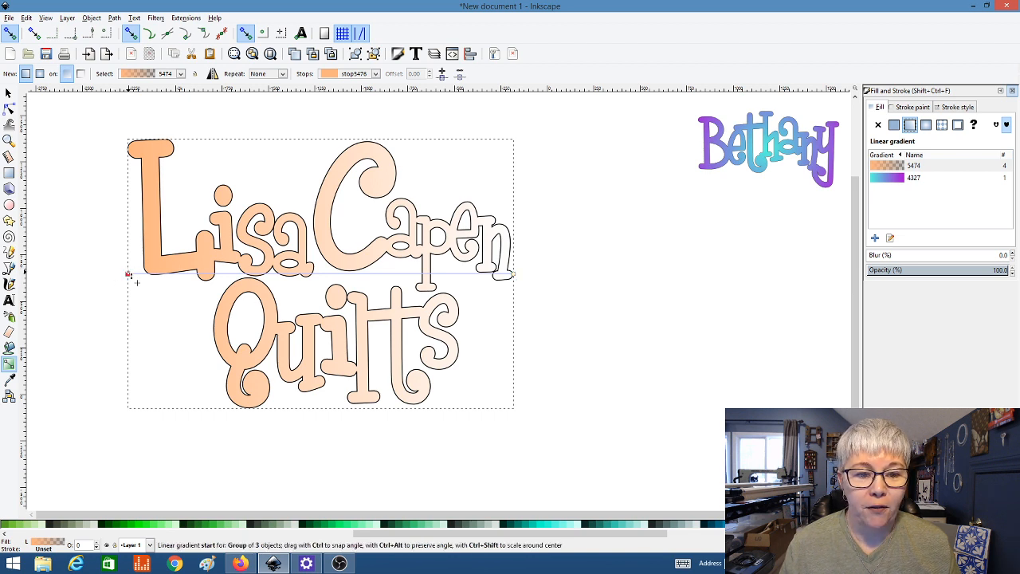
pyautogui.moveTo(130, 274); pyautogui.dragTo(381, 280)
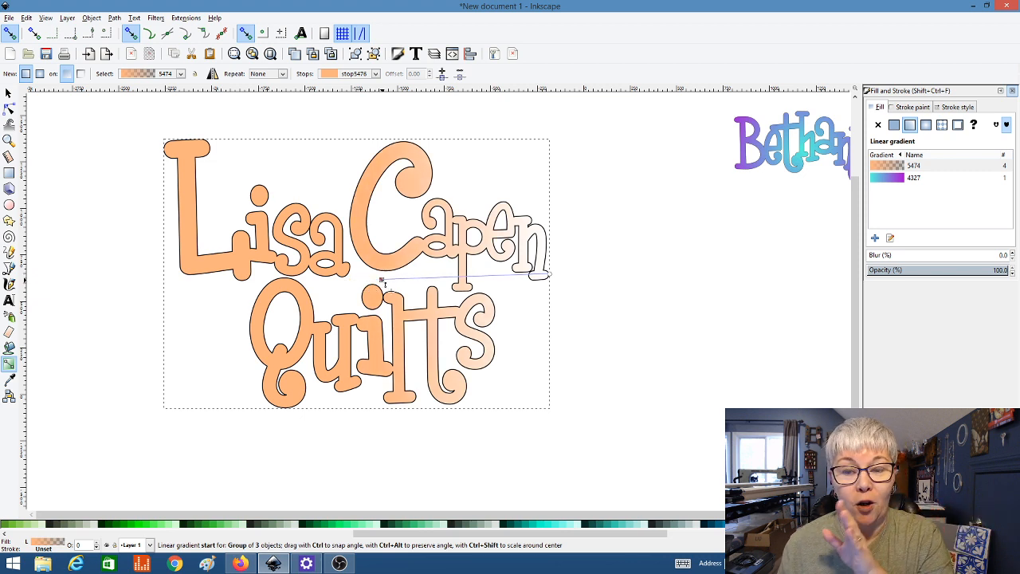
pyautogui.moveTo(382, 281); pyautogui.dragTo(109, 152)
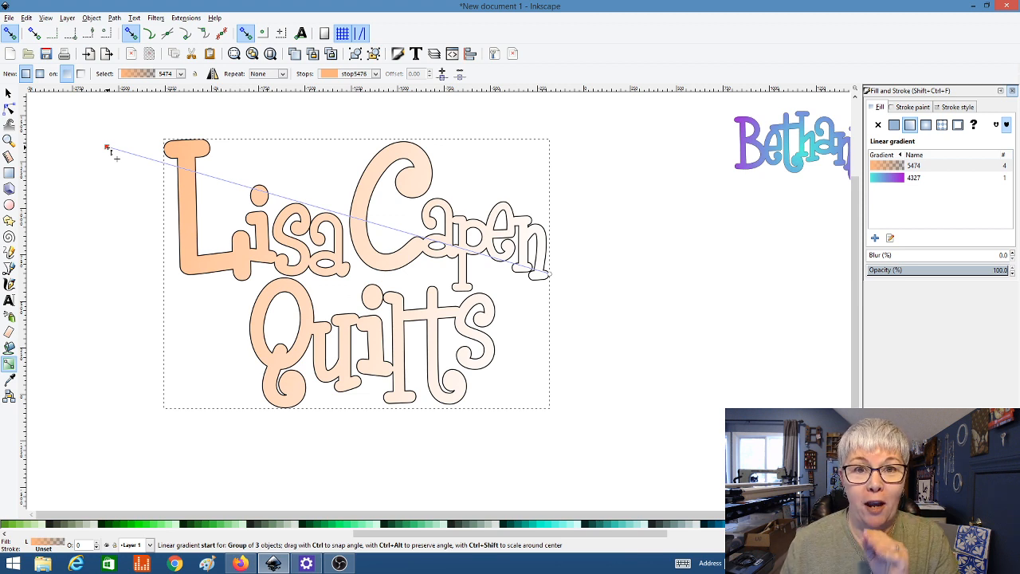
pyautogui.moveTo(108, 150); pyautogui.dragTo(270, 290)
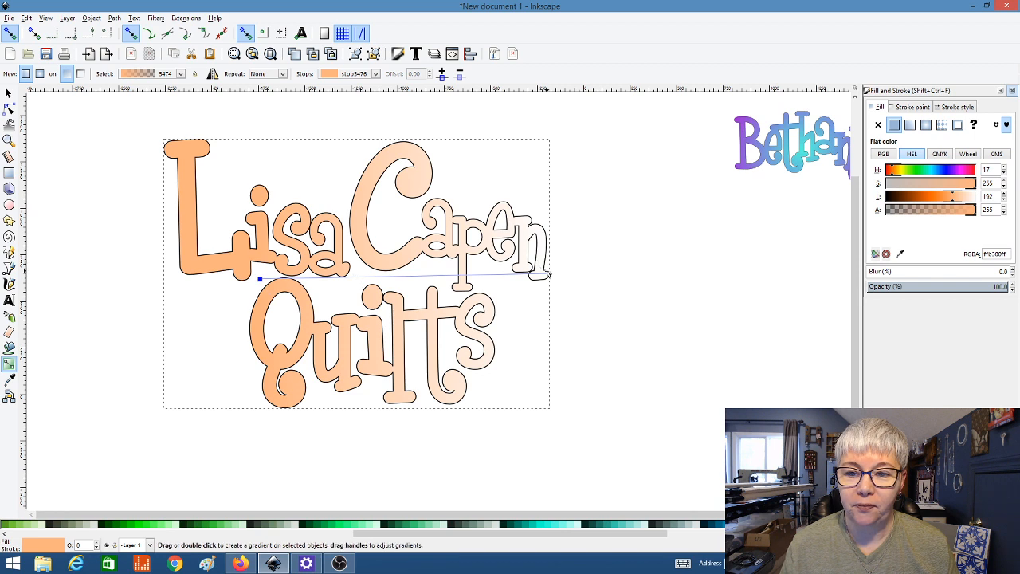
pyautogui.moveTo(551, 278); pyautogui.dragTo(378, 143)
pyautogui.moveTo(401, 277); pyautogui.dragTo(399, 173)
pyautogui.moveTo(423, 291); pyautogui.dragTo(578, 266)
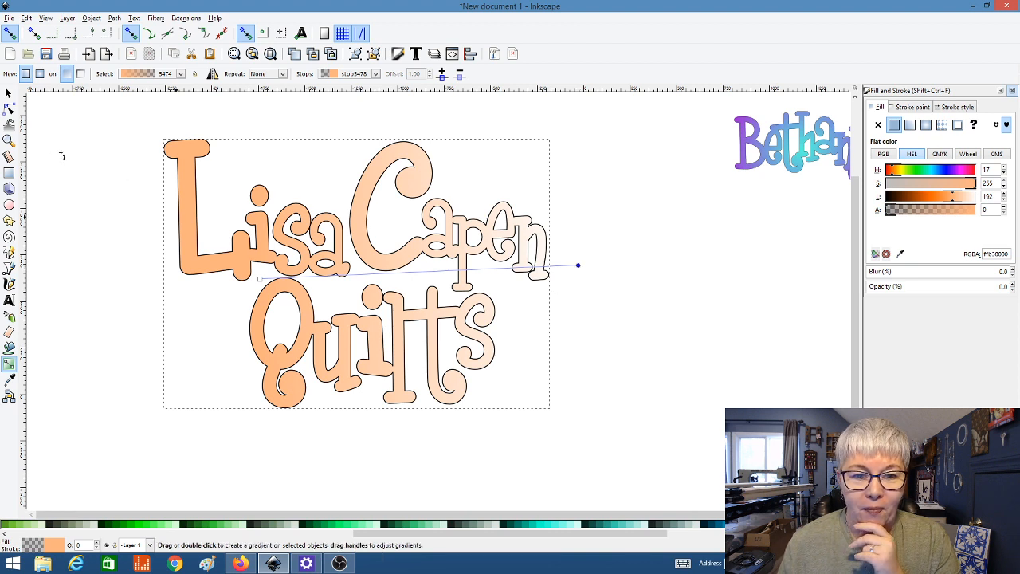
# Step: Set the gradient's start stop to green and its end stop to magenta-purple
pyautogui.click(260, 278)
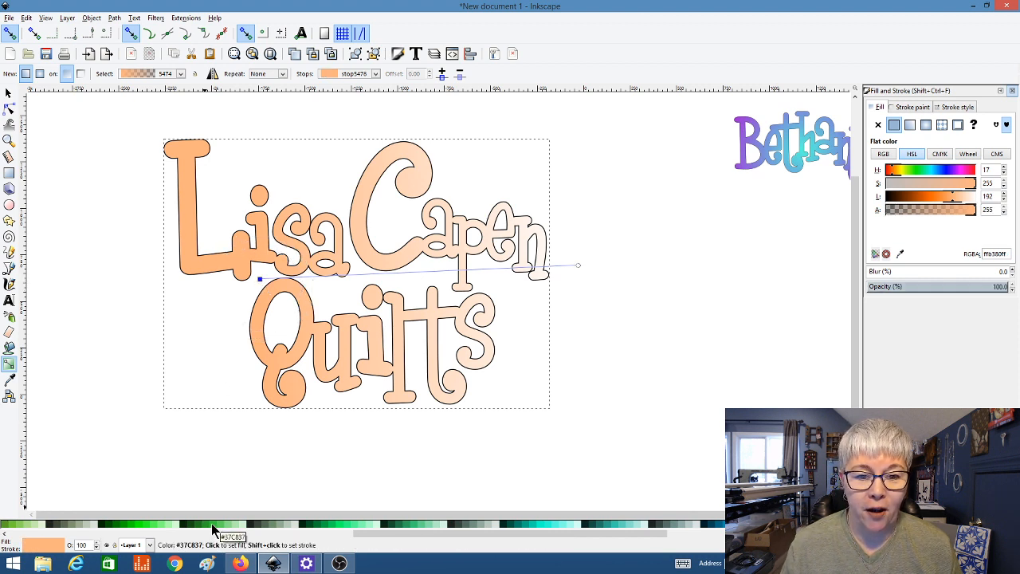
pyautogui.click(212, 525)
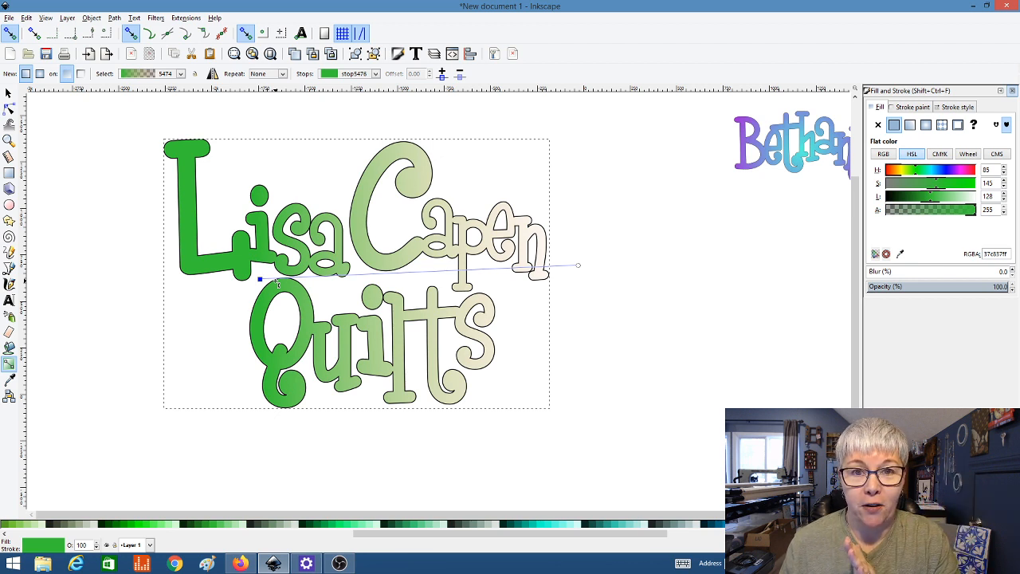
pyautogui.click(579, 267)
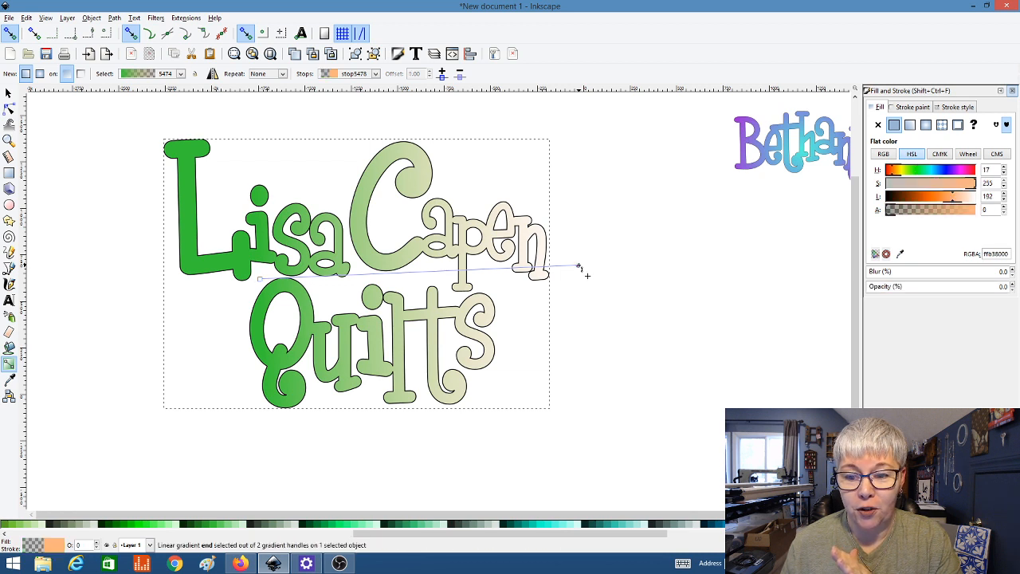
pyautogui.moveTo(467, 533); pyautogui.dragTo(721, 538)
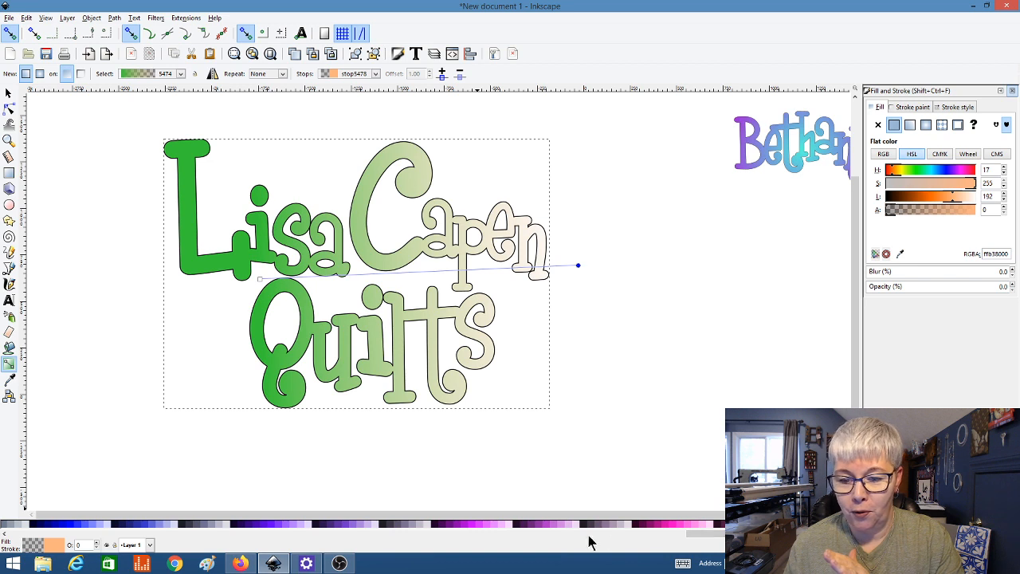
pyautogui.click(480, 526)
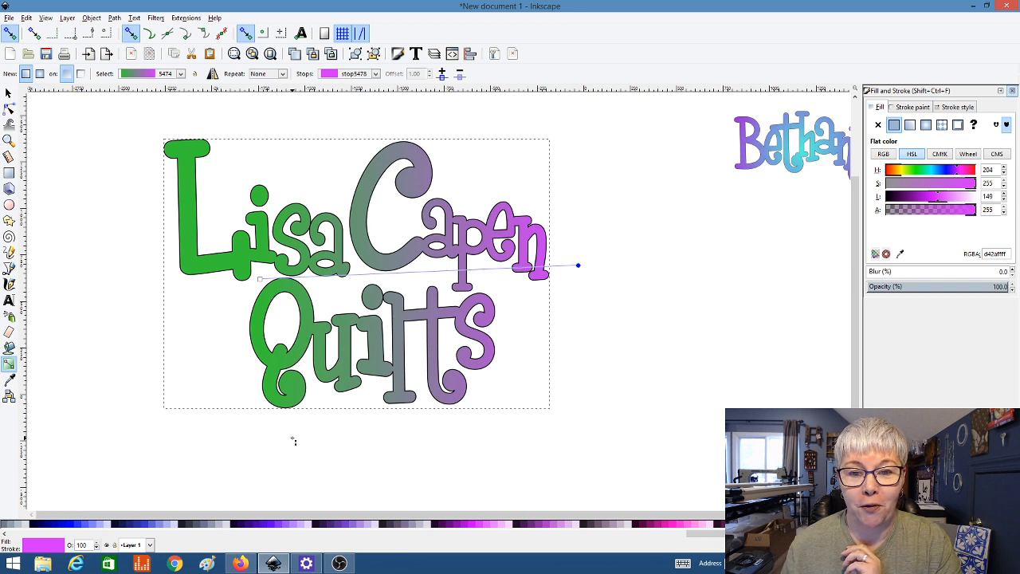
# Step: Reposition the gradient's end and start handles so Lisa stays solid green
pyautogui.moveTo(579, 266); pyautogui.dragTo(552, 274)
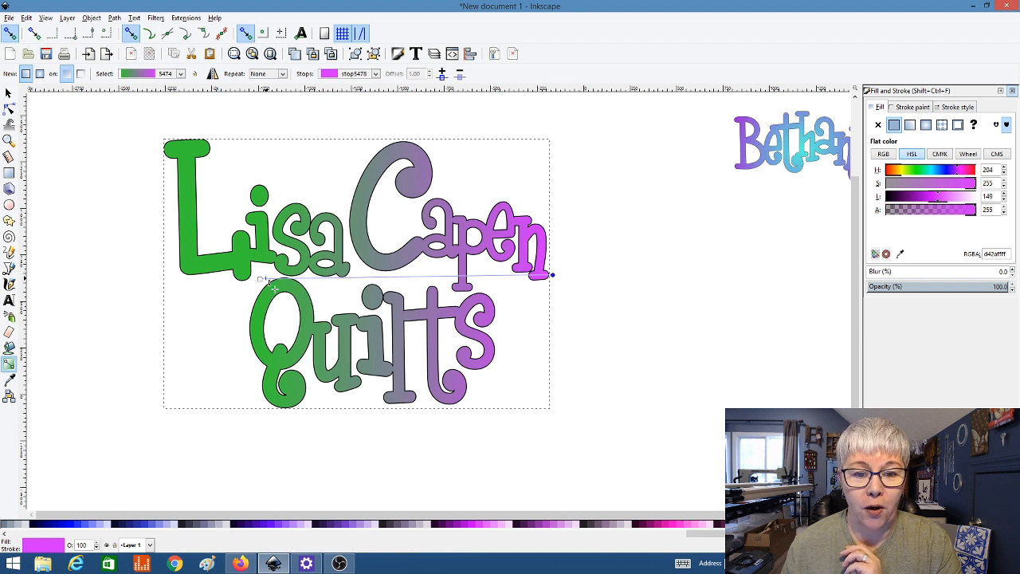
pyautogui.moveTo(261, 279); pyautogui.dragTo(319, 296)
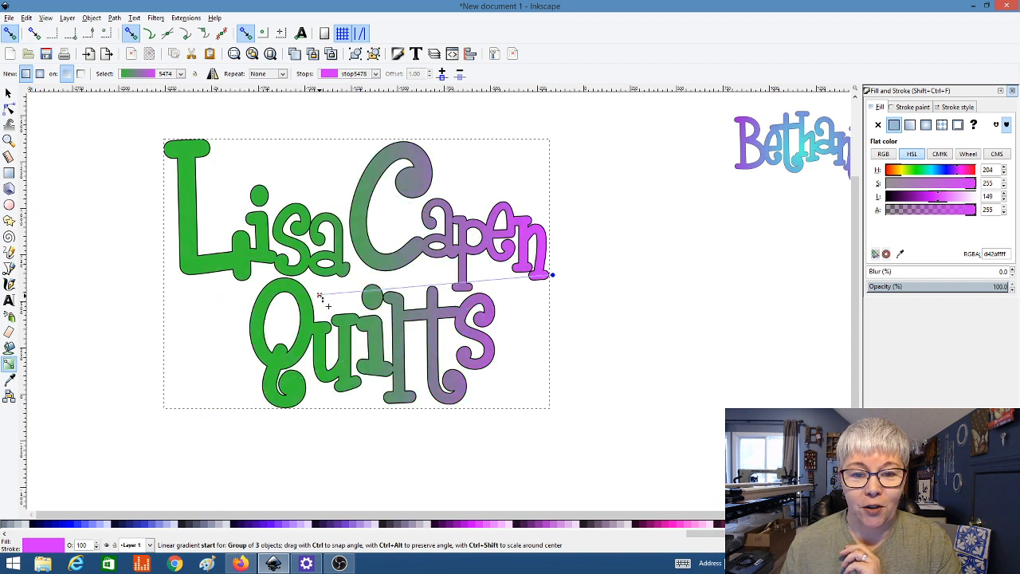
pyautogui.click(320, 296)
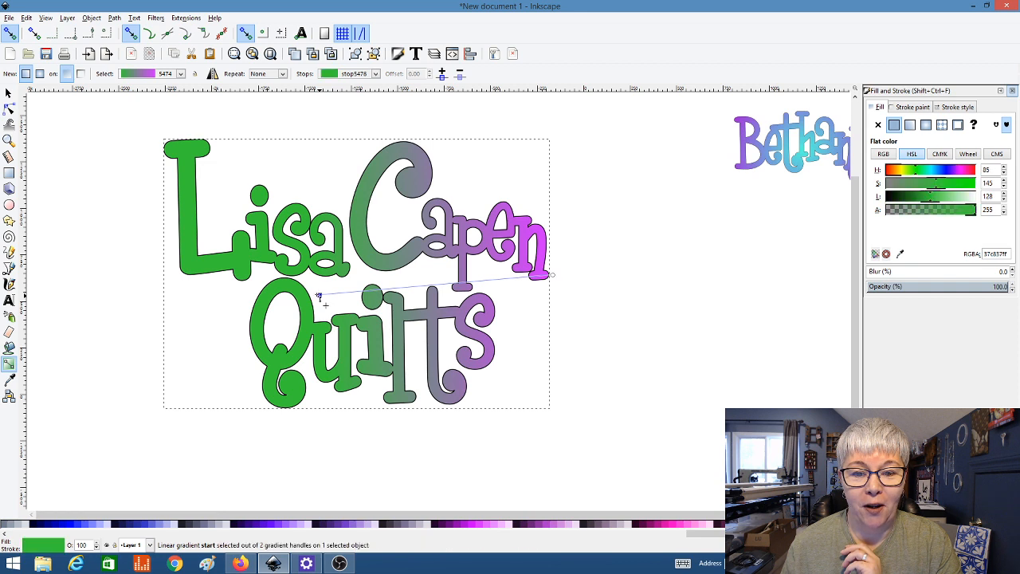
# Step: Zoom out and enable Show page border in Document Properties to reveal the A4 outline
pyautogui.click(8, 94)
pyautogui.click(103, 229)
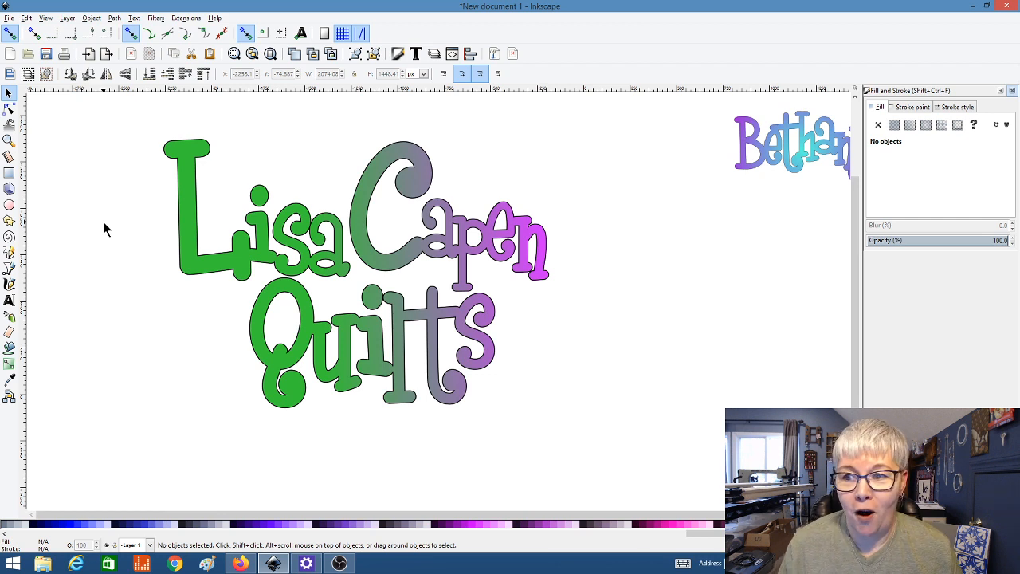
pyautogui.keyDown('ctrl'); pyautogui.scroll(-1, 104, 229); pyautogui.keyUp('ctrl')
pyautogui.keyDown('ctrl'); pyautogui.scroll(-1, 104, 228); pyautogui.keyUp('ctrl')
pyautogui.click(8, 18)
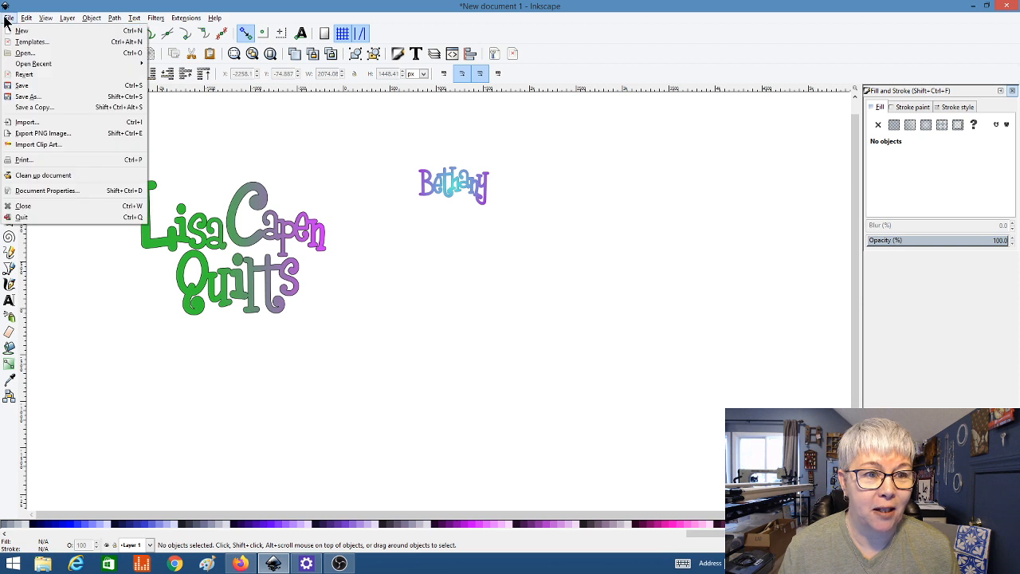
pyautogui.click(61, 192)
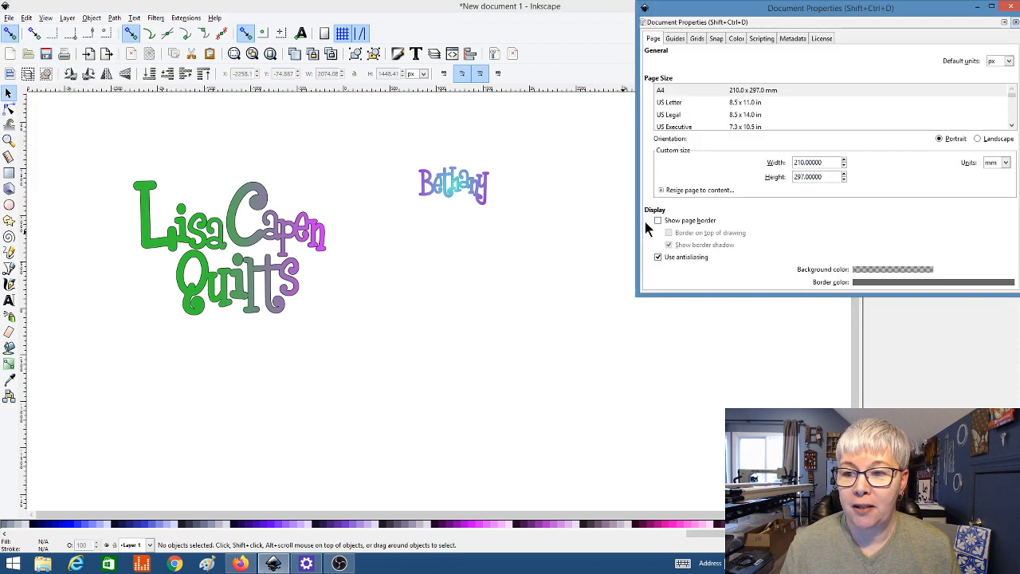
pyautogui.click(674, 221)
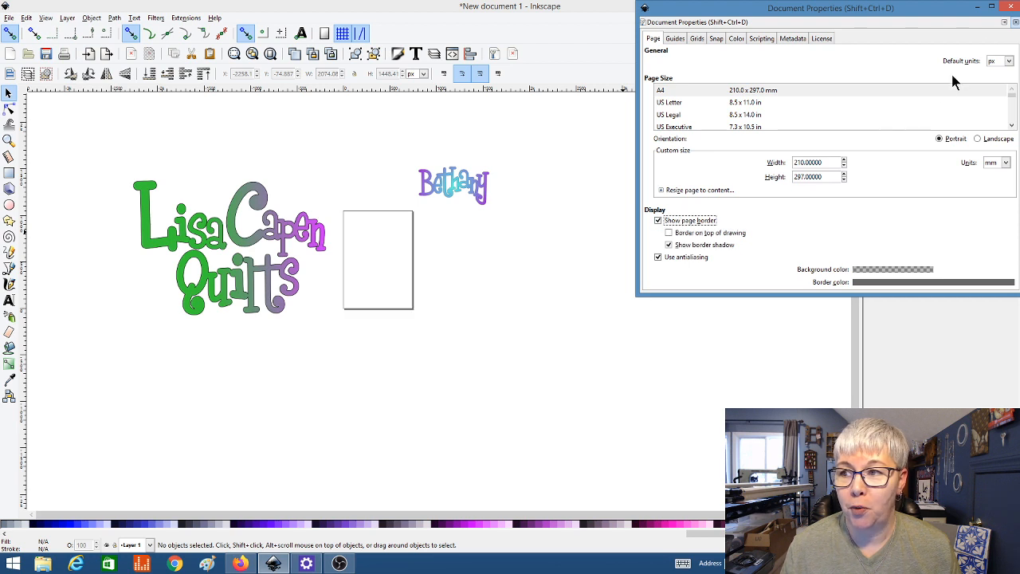
pyautogui.click(1010, 7)
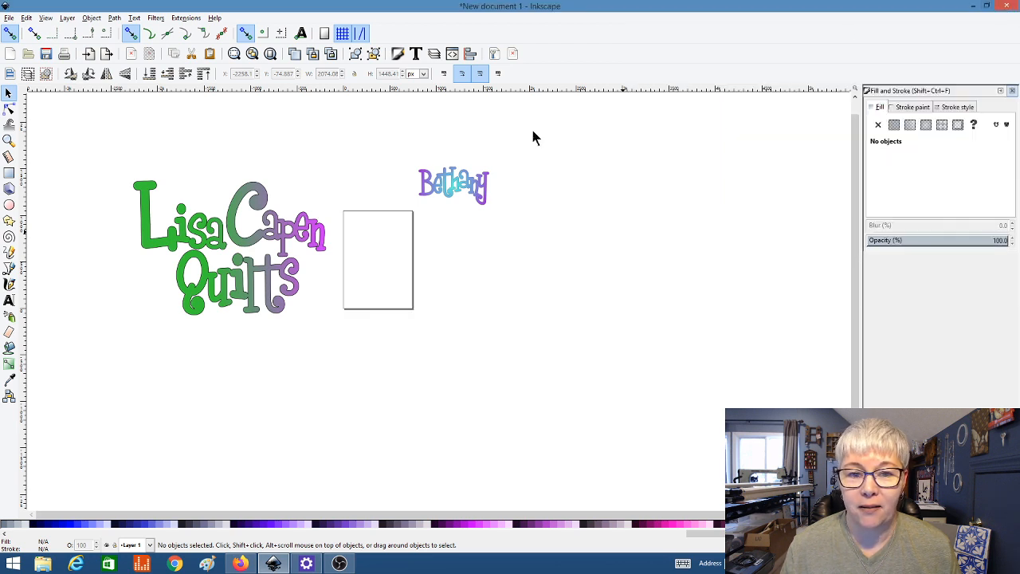
pyautogui.click(252, 234)
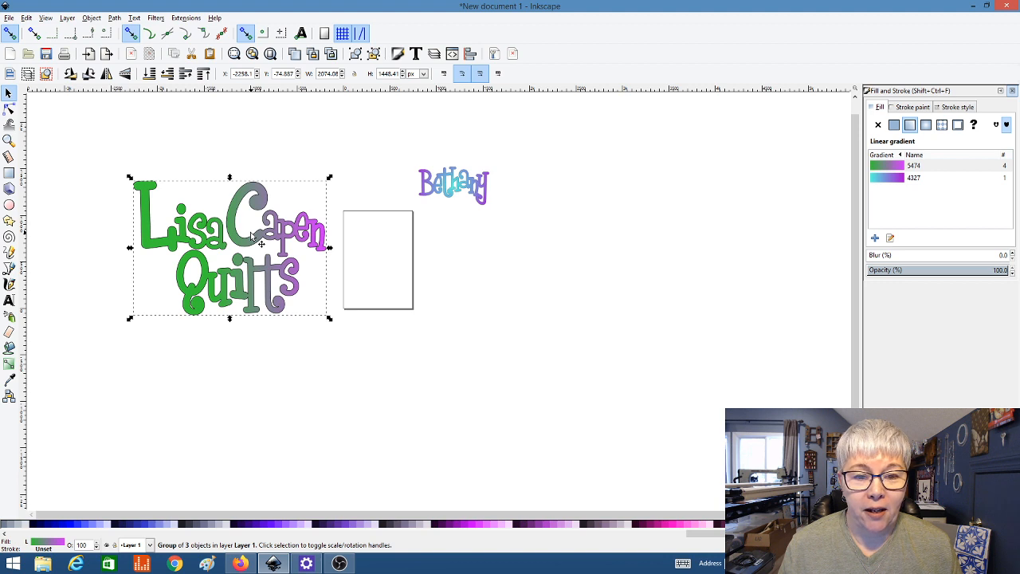
# Step: Scale the logo down to about 442 × 309 px and move it near the page top
pyautogui.moveTo(329, 176); pyautogui.dragTo(212, 272)
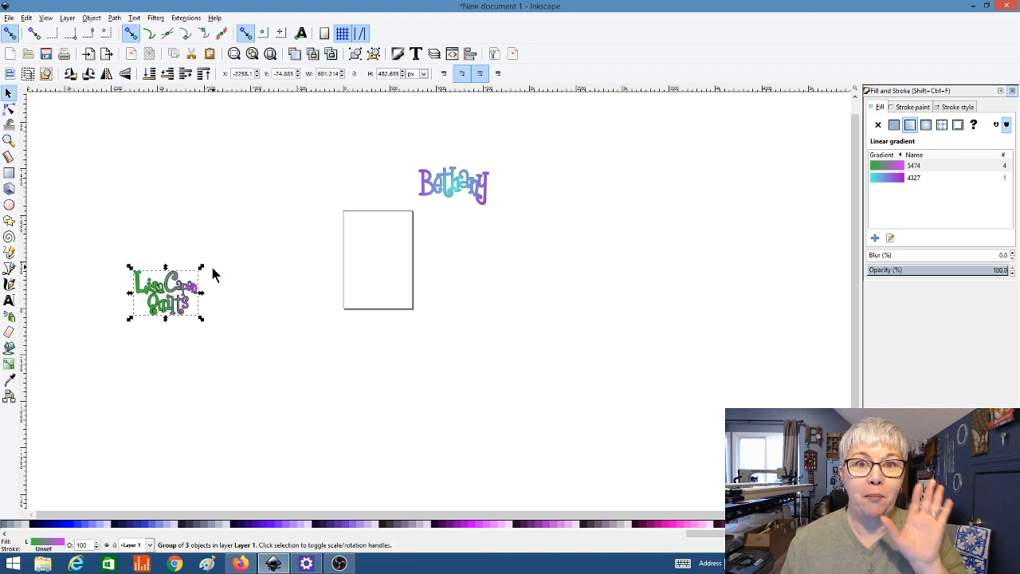
pyautogui.moveTo(171, 308); pyautogui.dragTo(383, 241)
pyautogui.scroll(1, 380, 247)
pyautogui.scroll(3, 379, 247)
pyautogui.scroll(2, 379, 247)
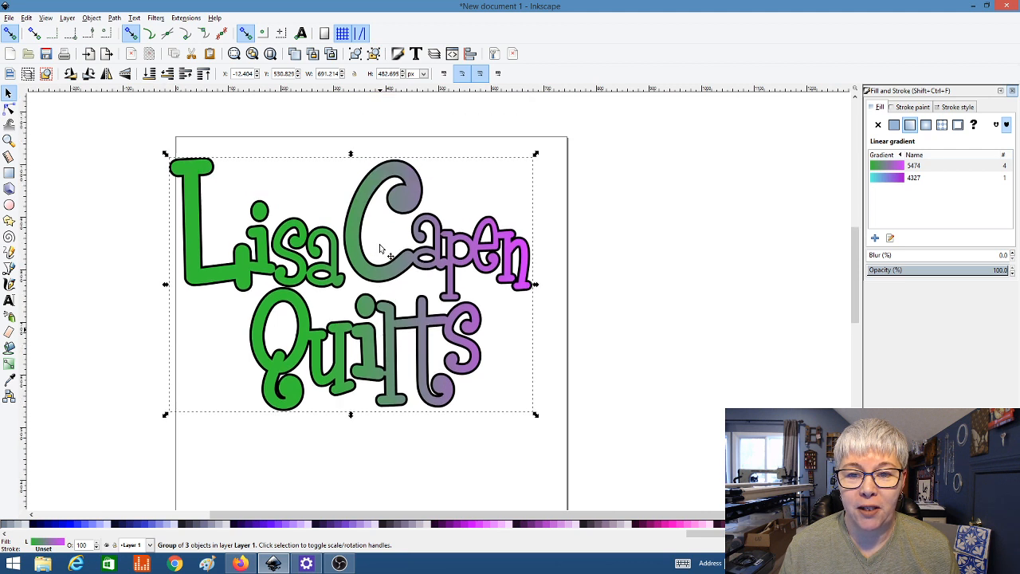
pyautogui.moveTo(536, 154); pyautogui.dragTo(439, 253)
pyautogui.moveTo(355, 314); pyautogui.dragTo(409, 239)
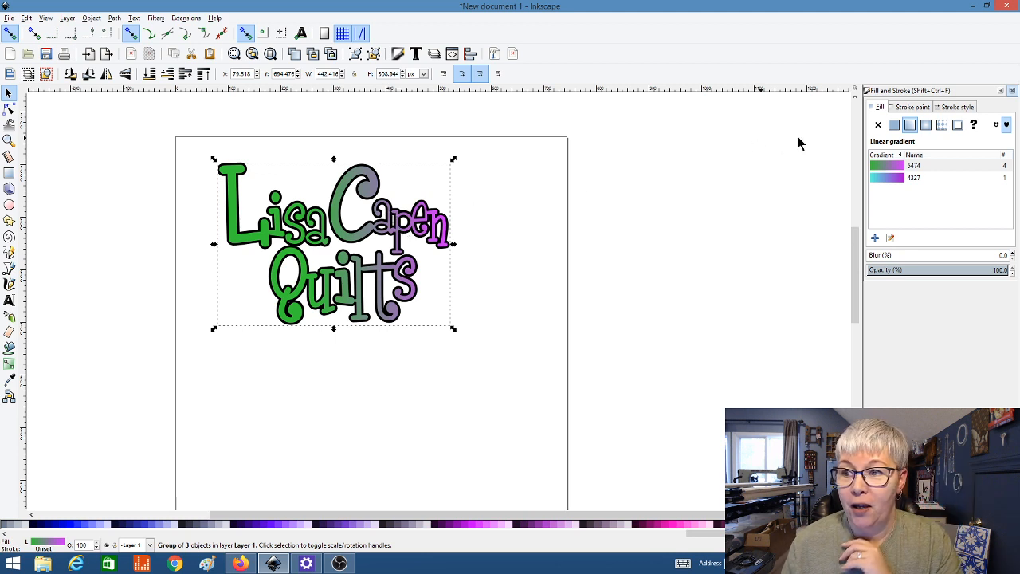
# Step: Keep px as the stroke width unit and raise the outline width from 0 to 0.100
pyautogui.click(900, 108)
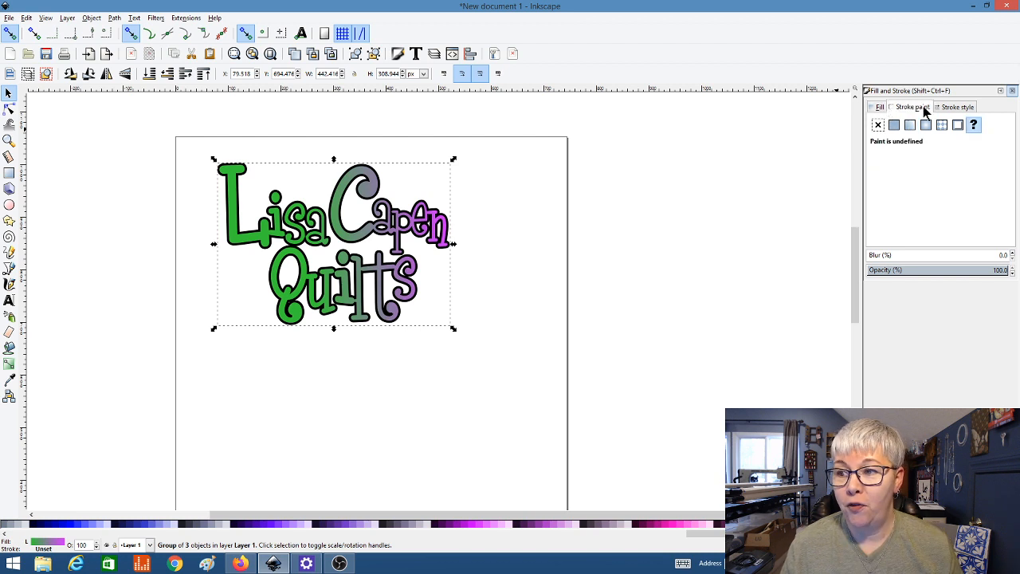
pyautogui.click(956, 107)
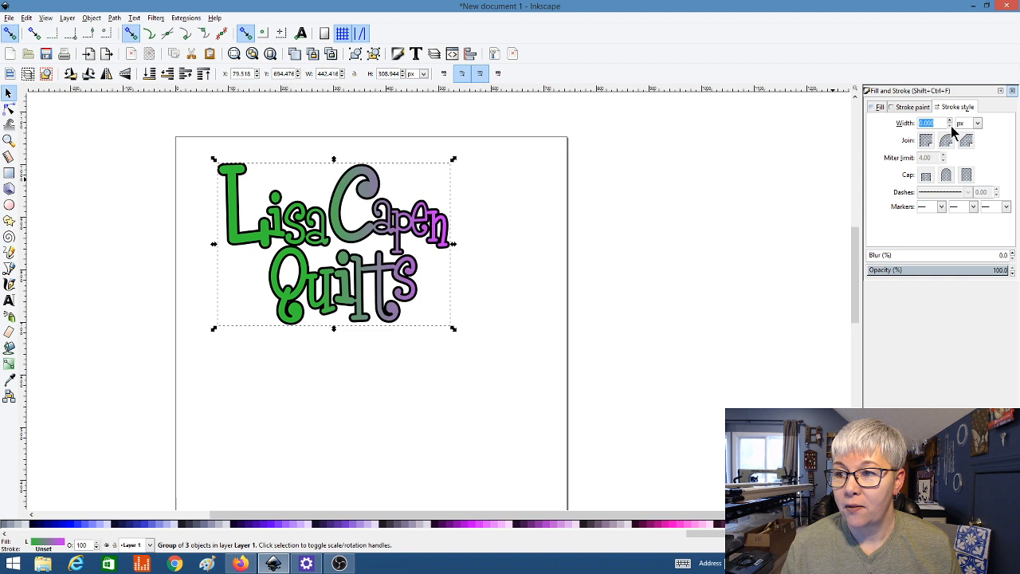
pyautogui.click(978, 124)
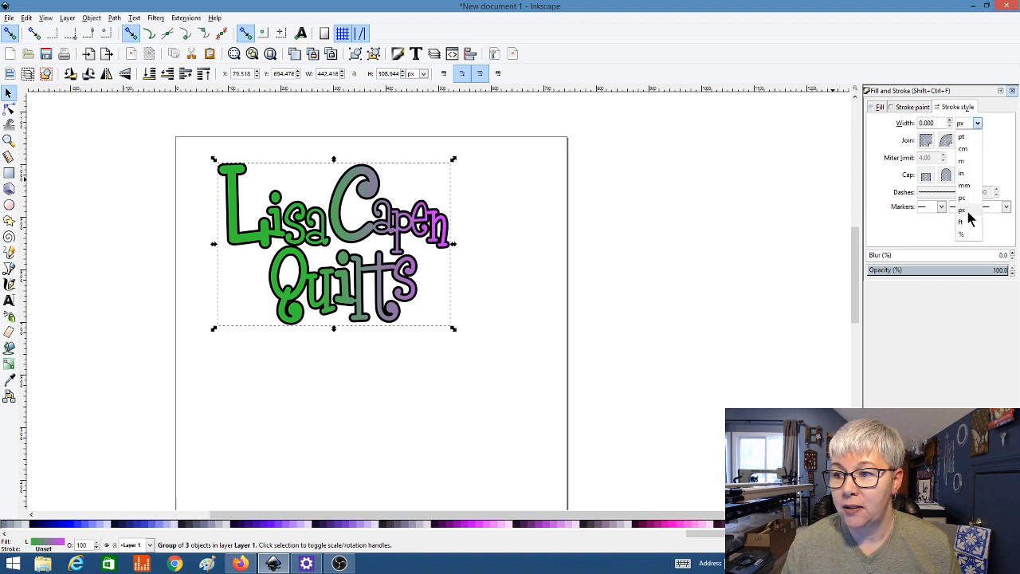
pyautogui.click(967, 211)
pyautogui.click(949, 125)
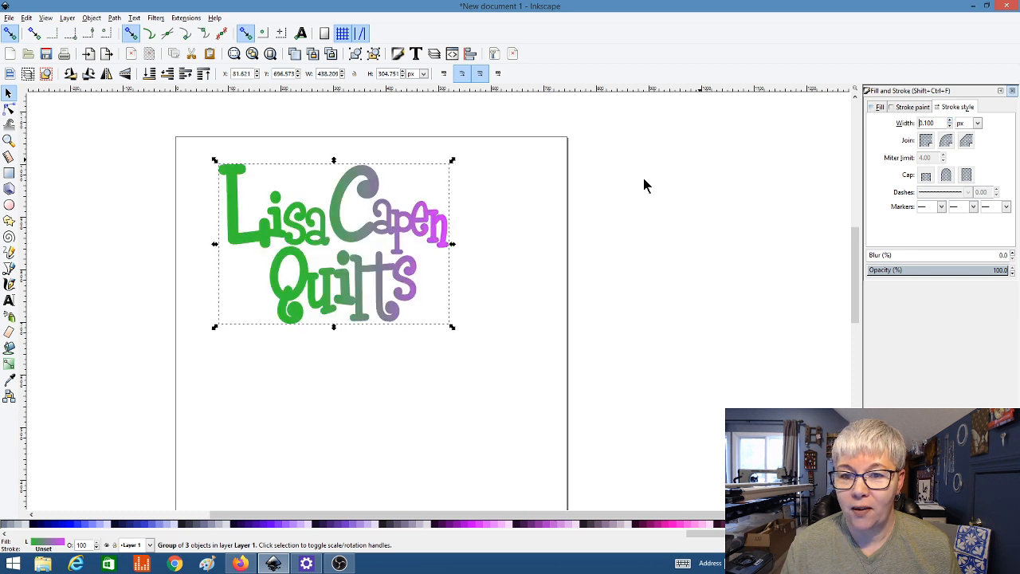
pyautogui.click(949, 121)
pyautogui.click(950, 121)
# Step: Give the outline a flat black colour and raise its width to 2.000 px
pyautogui.click(897, 110)
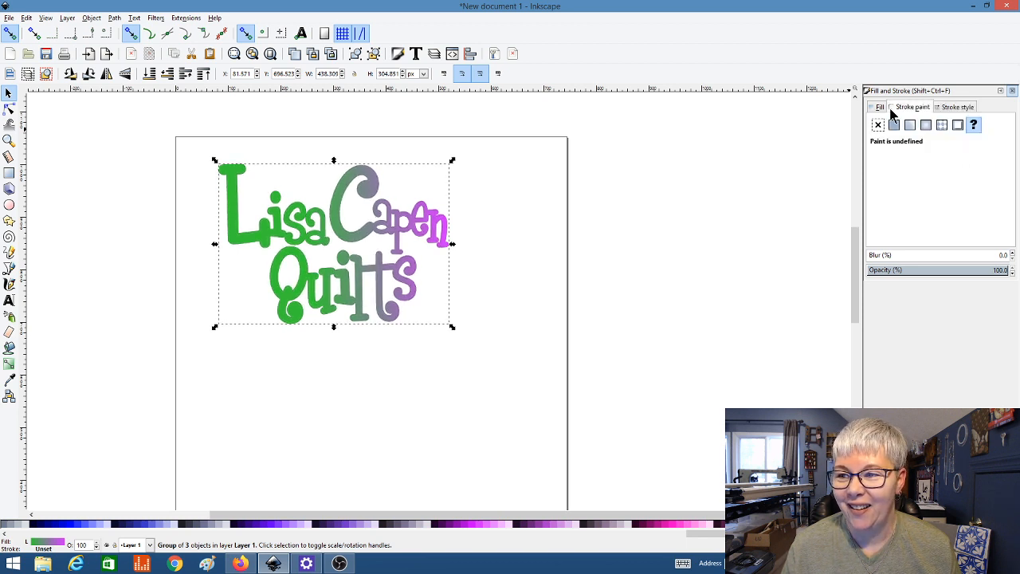
pyautogui.click(894, 126)
pyautogui.click(955, 106)
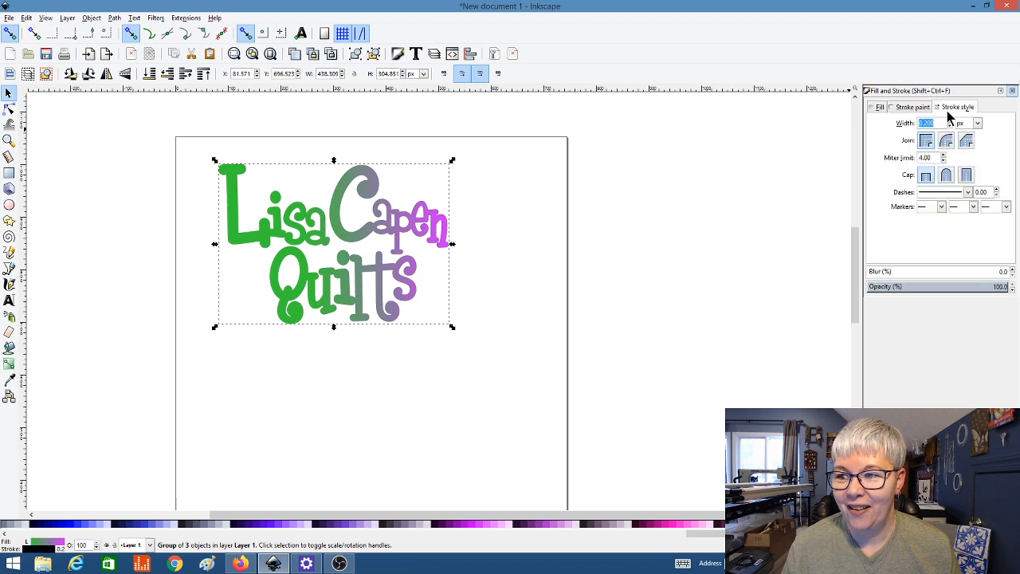
pyautogui.click(950, 121)
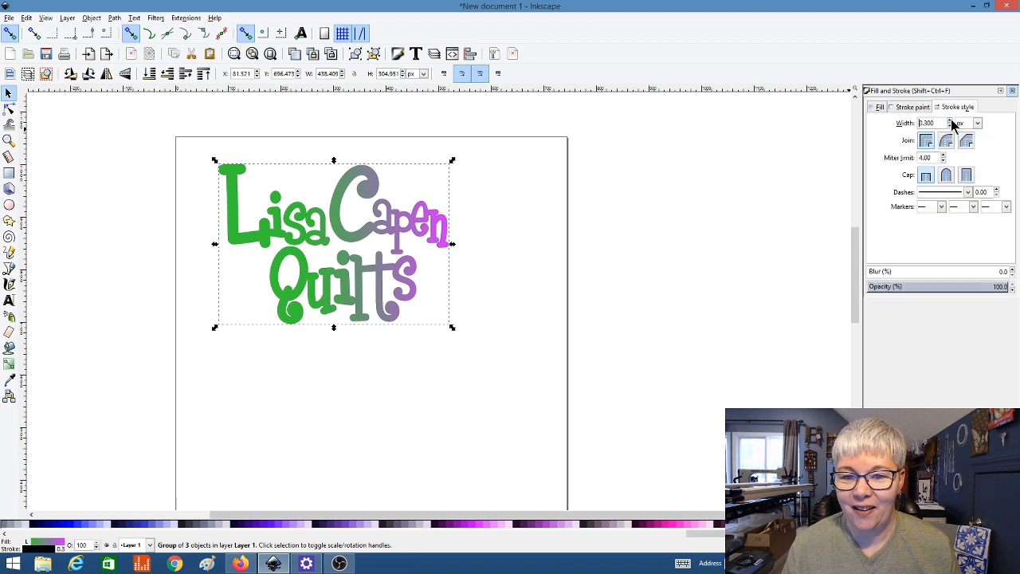
pyautogui.click(950, 120)
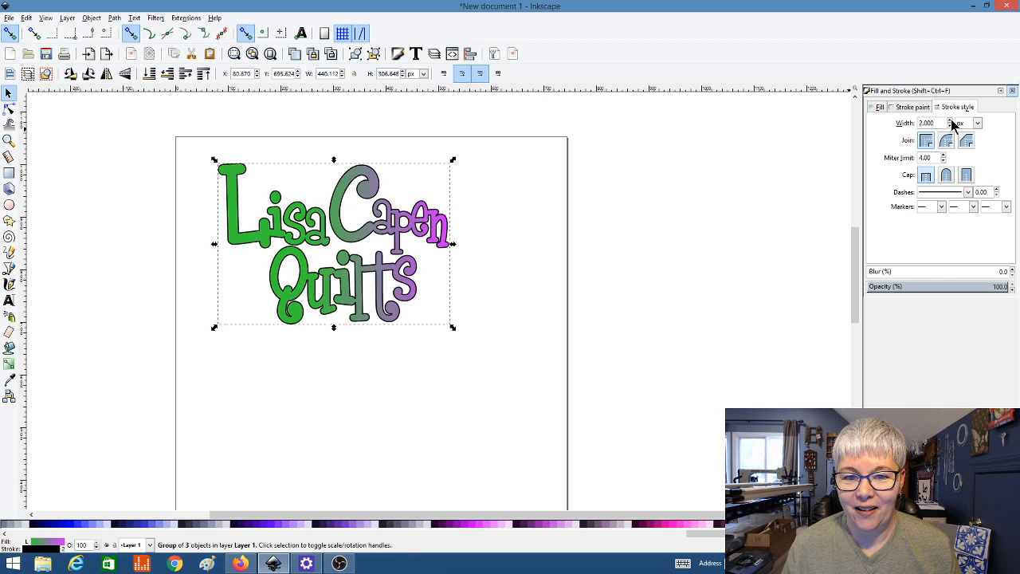
pyautogui.click(500, 231)
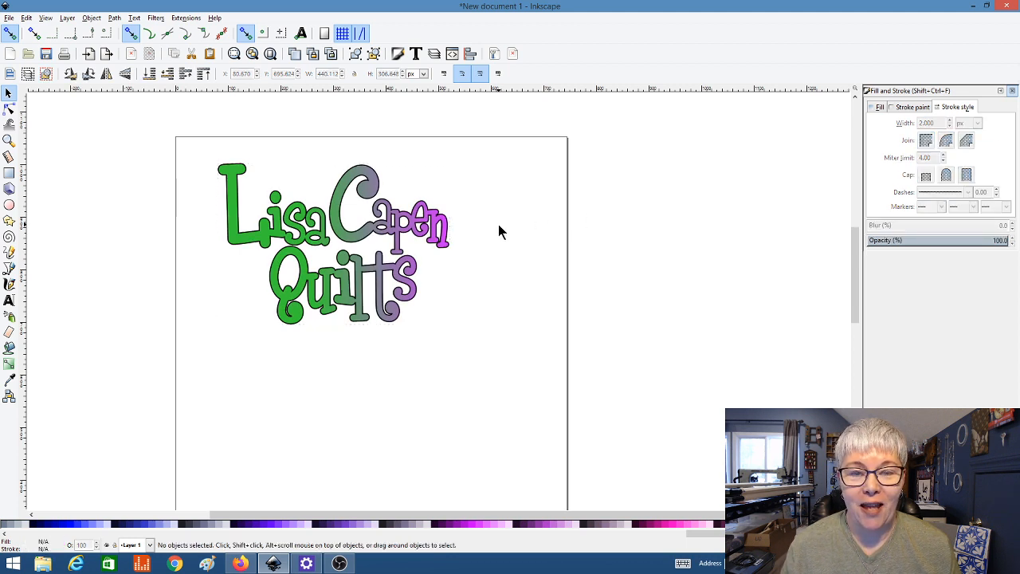
# Step: Nudge the logo slightly lower on the page, then switch OBS to the Chat Screen scene
pyautogui.scroll(-1, 498, 224)
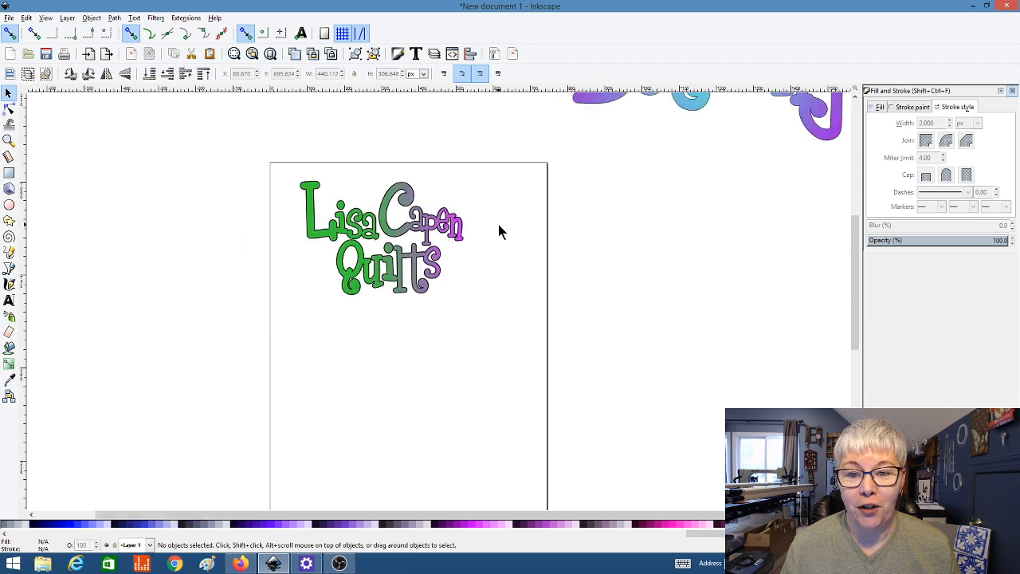
pyautogui.scroll(-3, 498, 224)
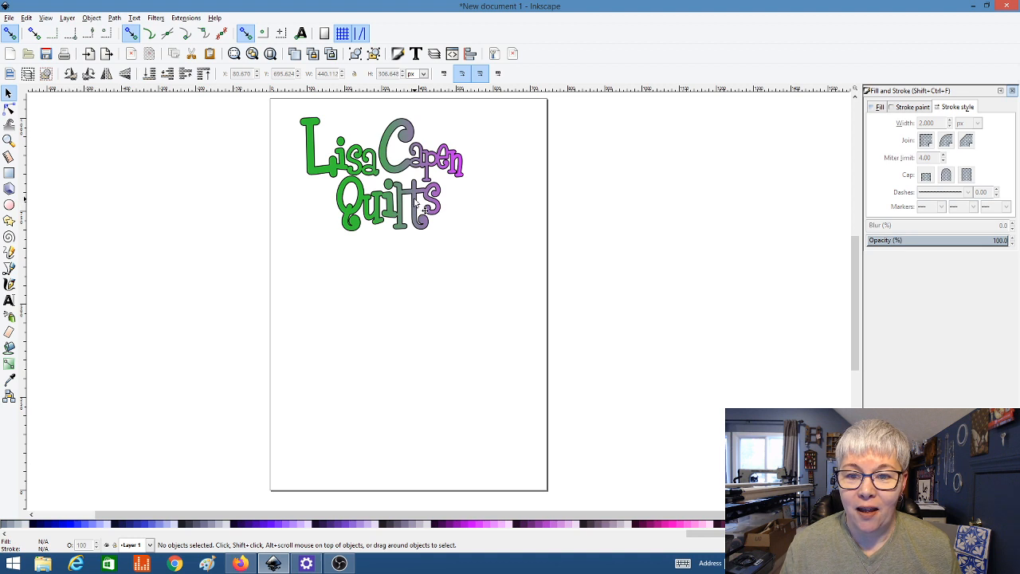
pyautogui.moveTo(420, 215); pyautogui.dragTo(420, 232)
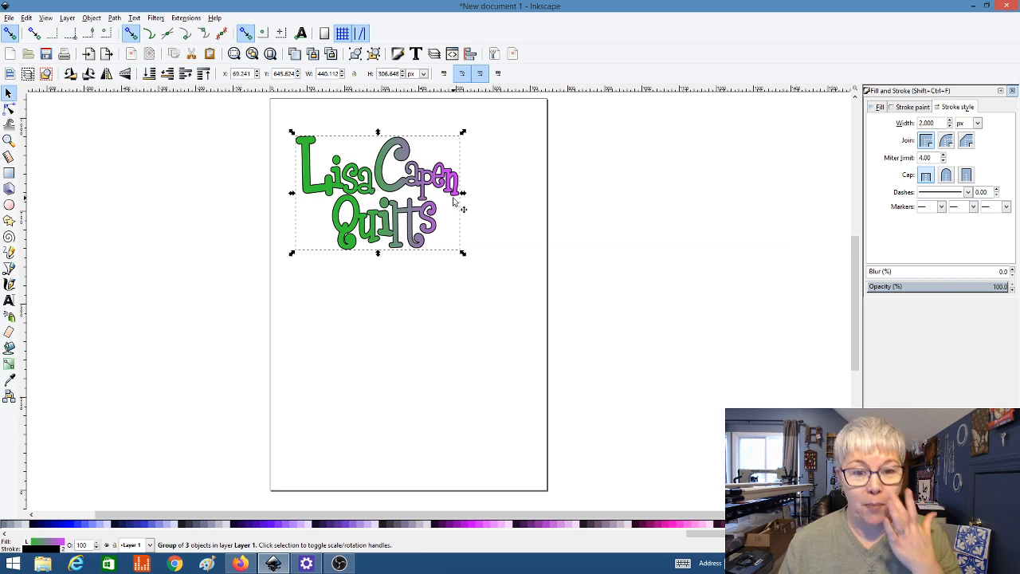
pyautogui.click(340, 563)
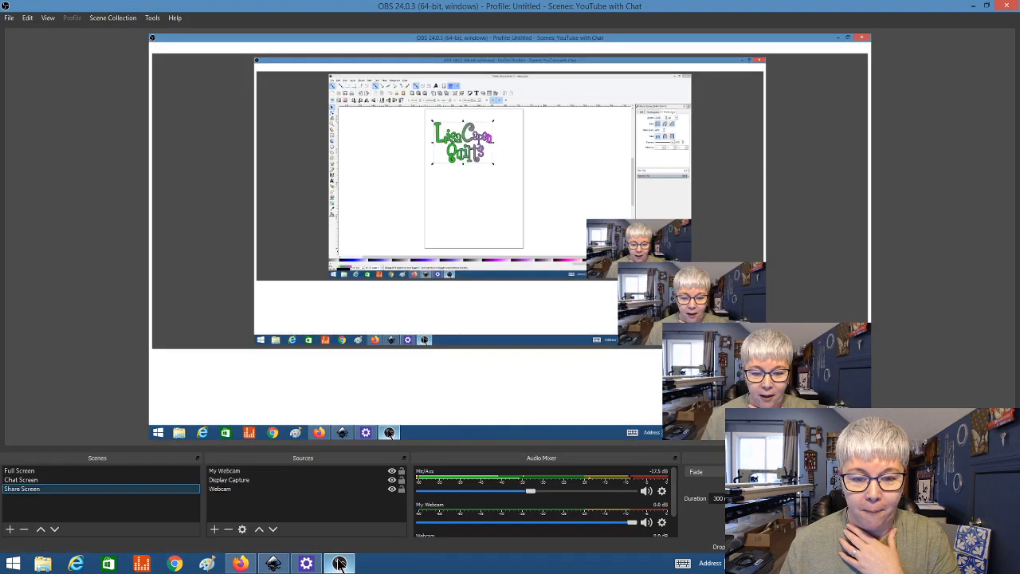
pyautogui.click(96, 479)
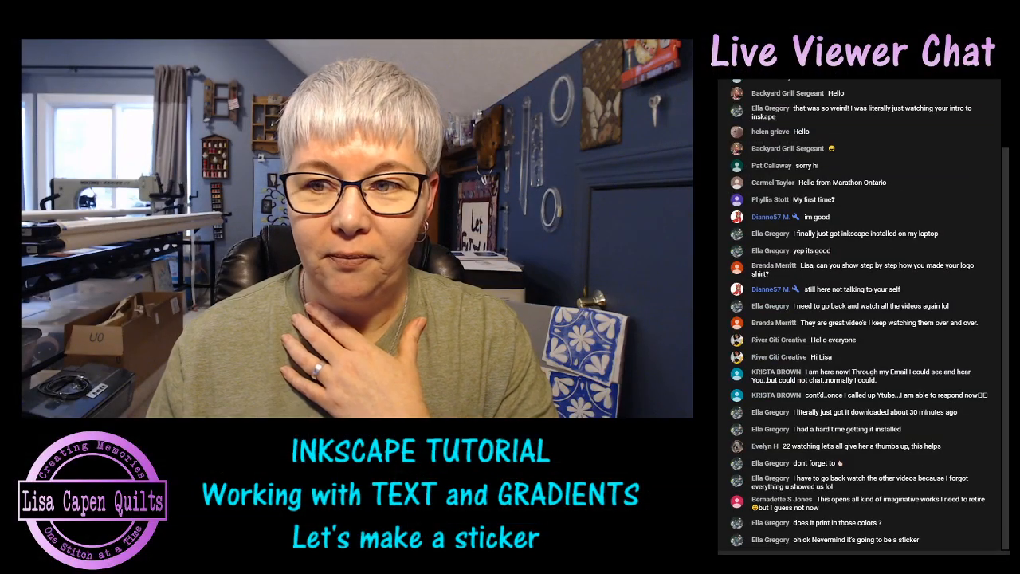
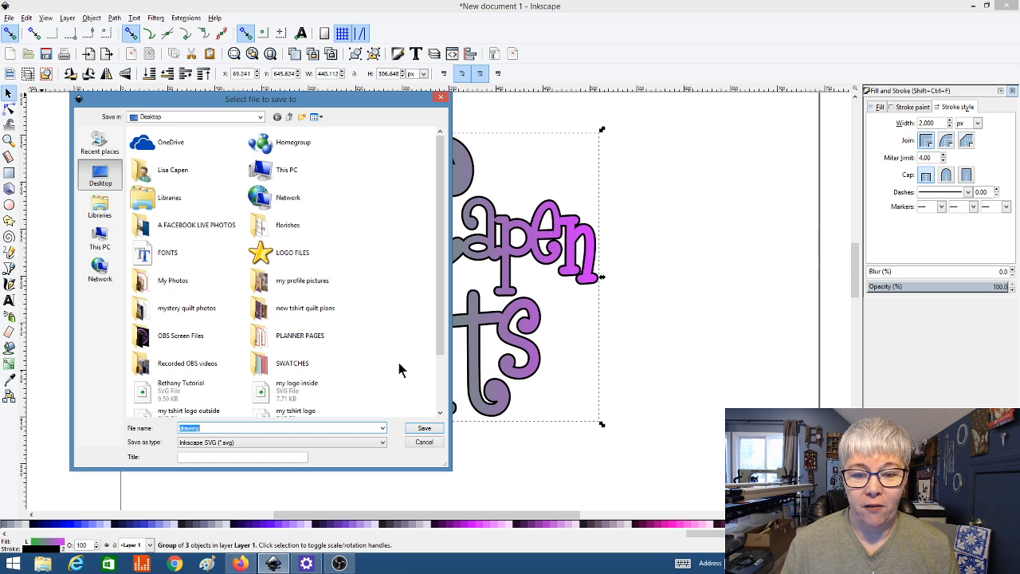
pyautogui.click(382, 444)
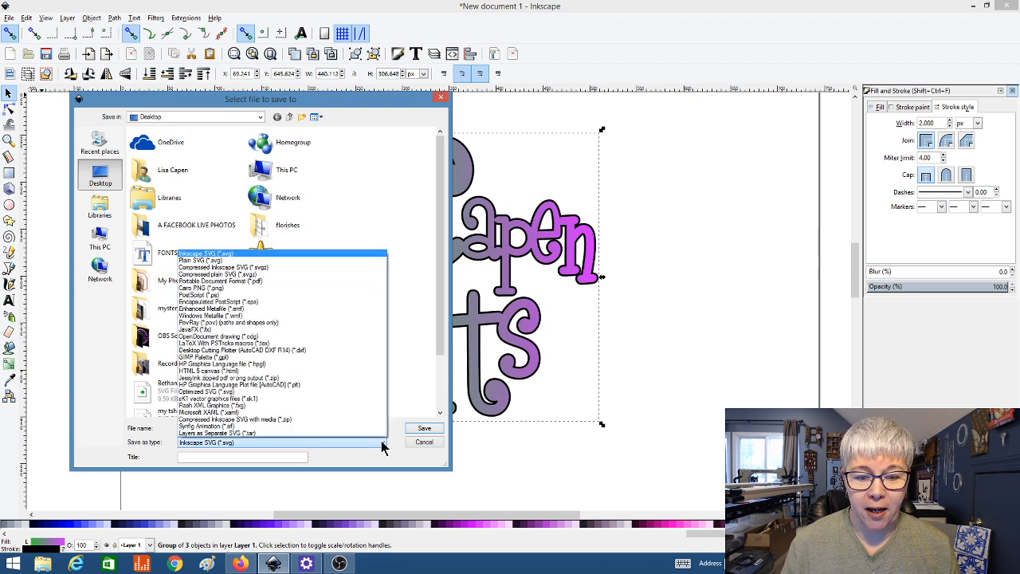
pyautogui.click(304, 281)
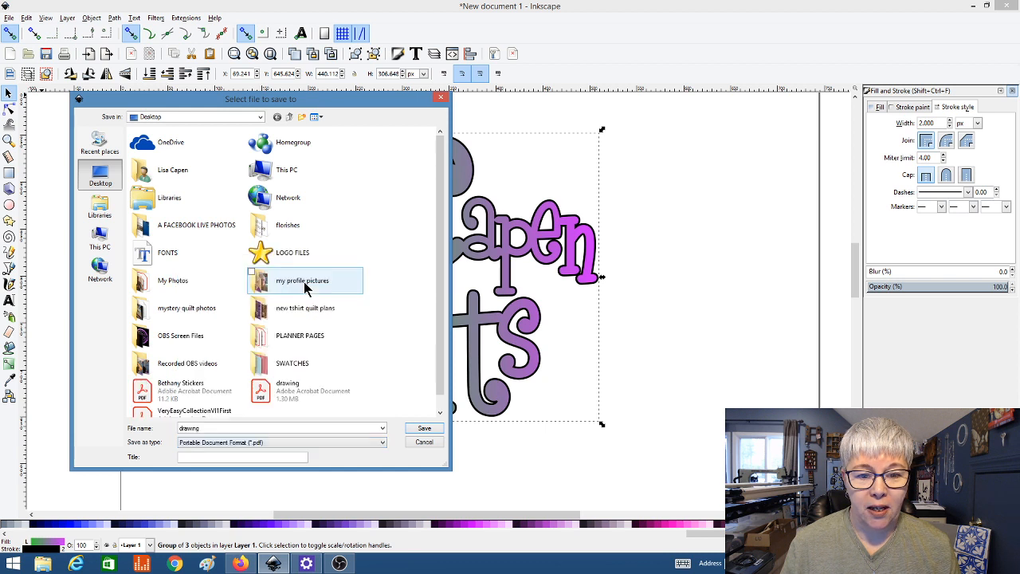
pyautogui.doubleClick(235, 430)
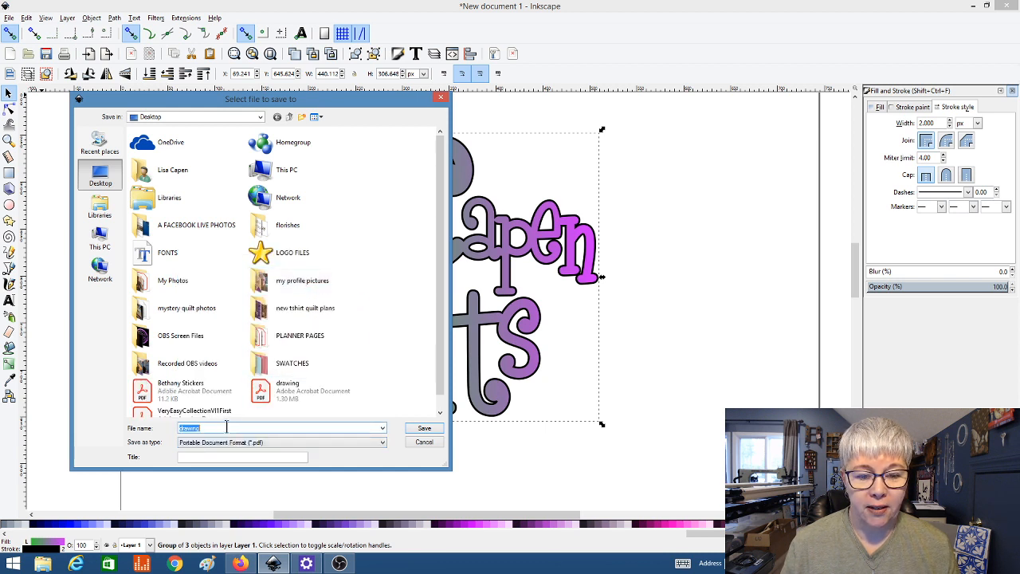
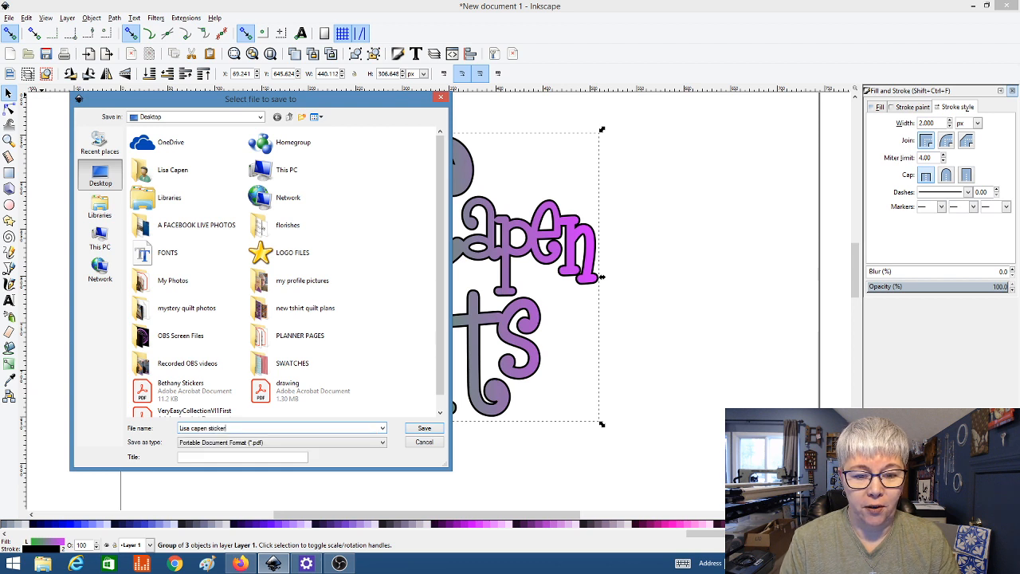
pyautogui.click(420, 430)
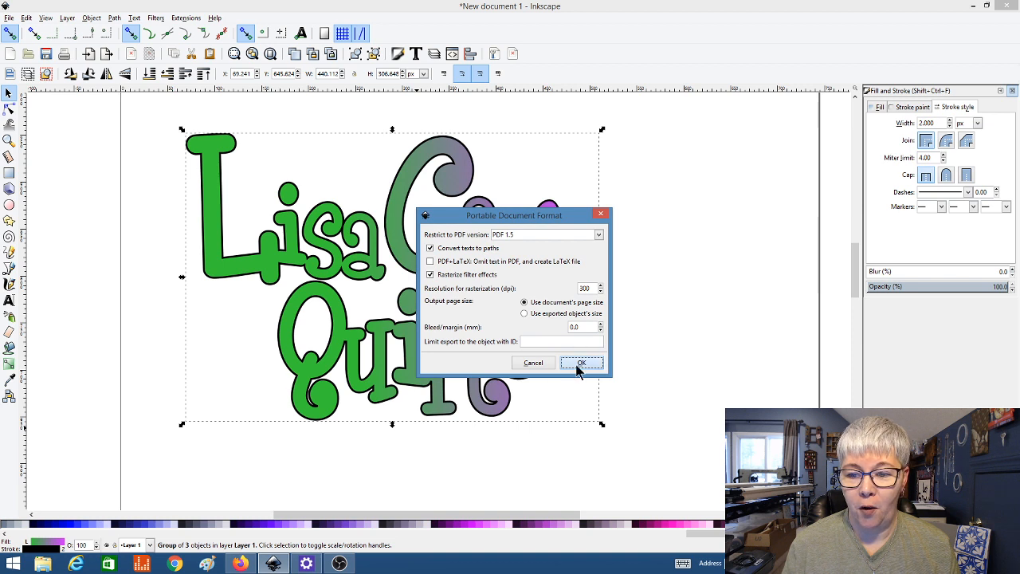
pyautogui.click(580, 365)
pyautogui.click(413, 483)
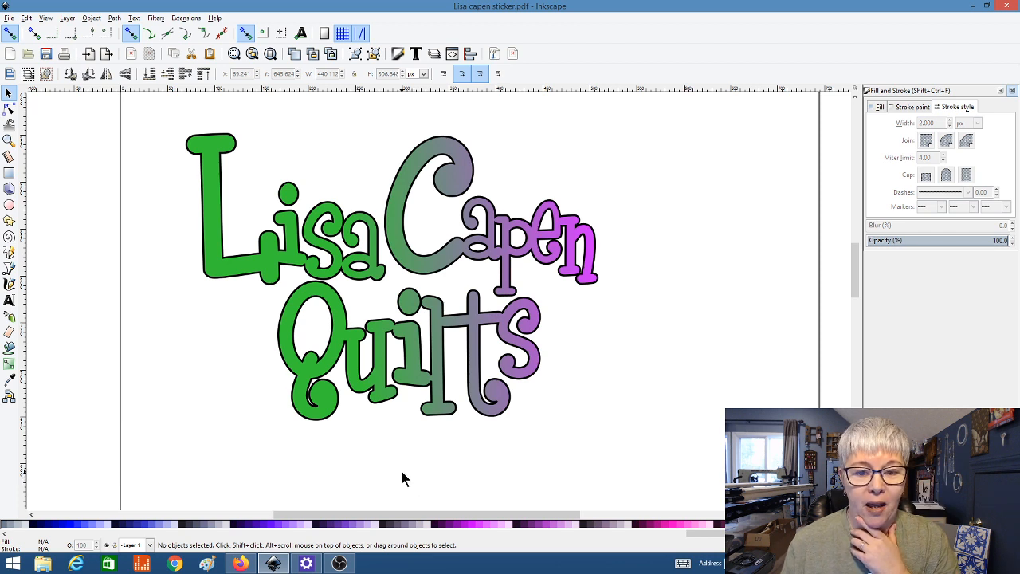
pyautogui.click(365, 397)
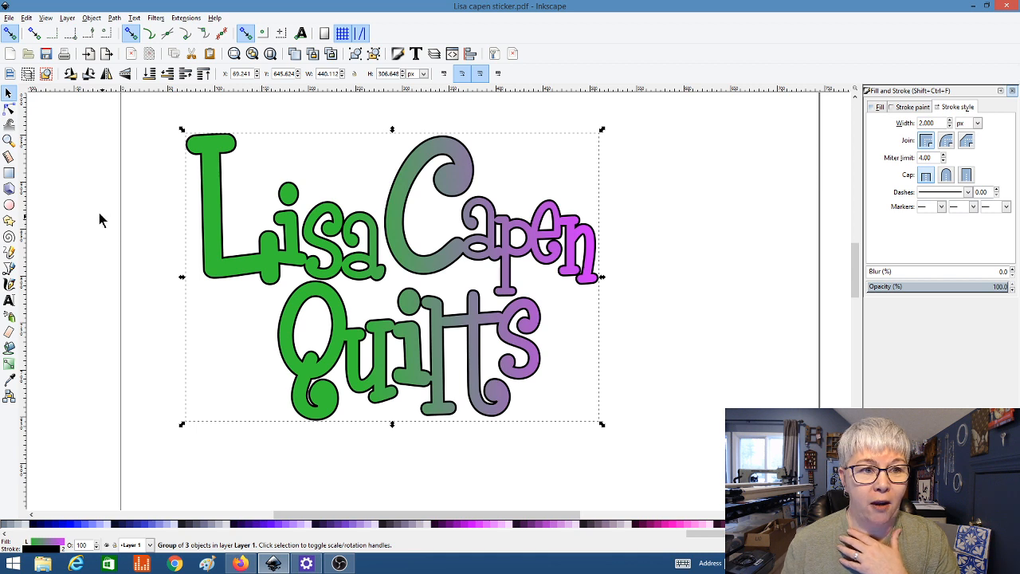
pyautogui.click(9, 18)
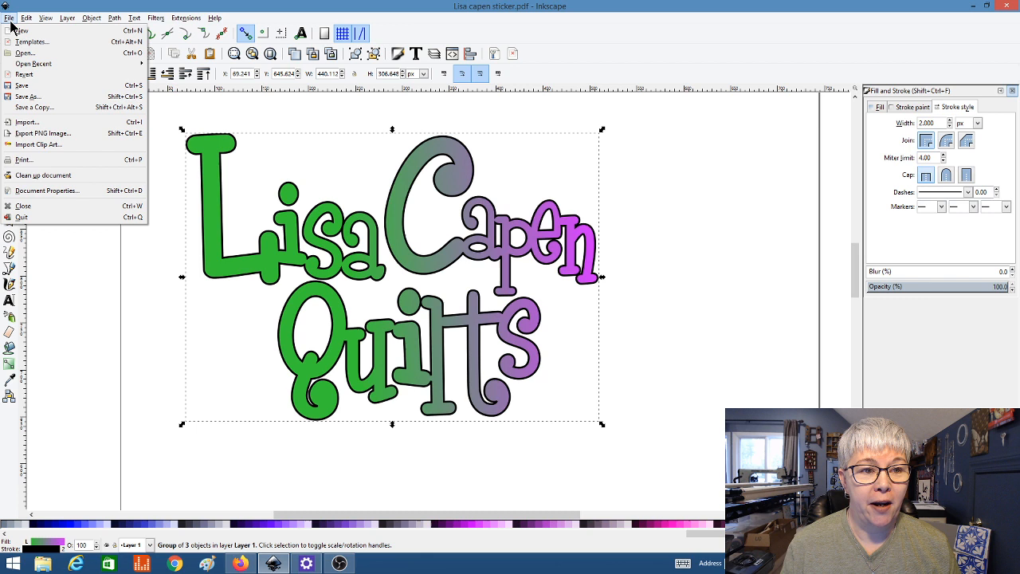
pyautogui.click(28, 96)
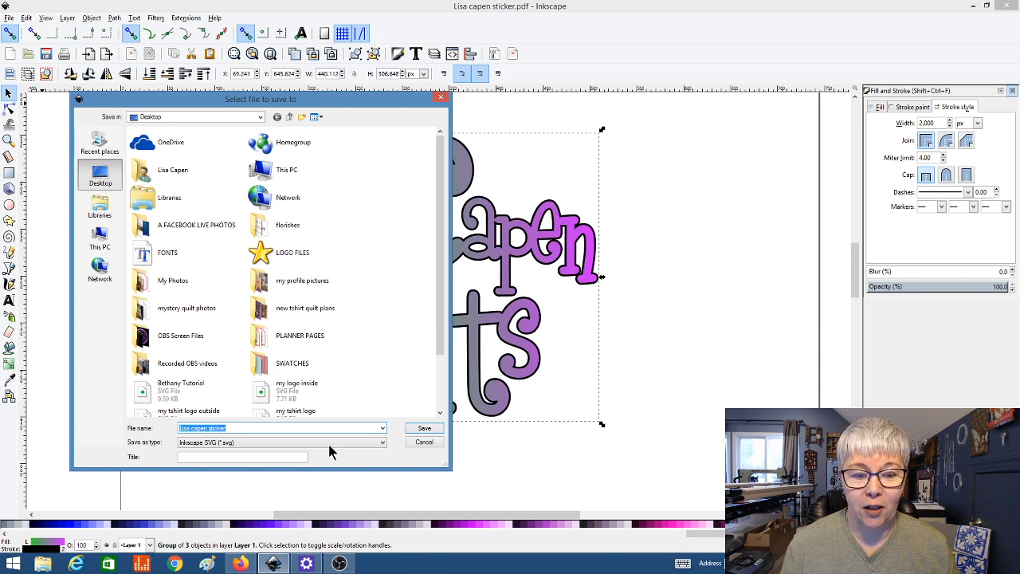
pyautogui.click(381, 444)
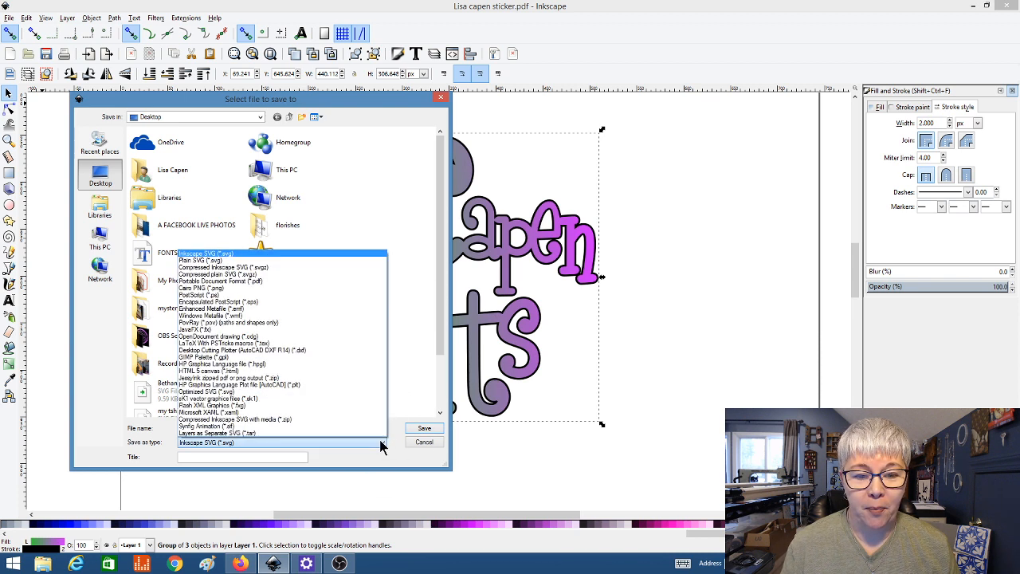
pyautogui.click(213, 261)
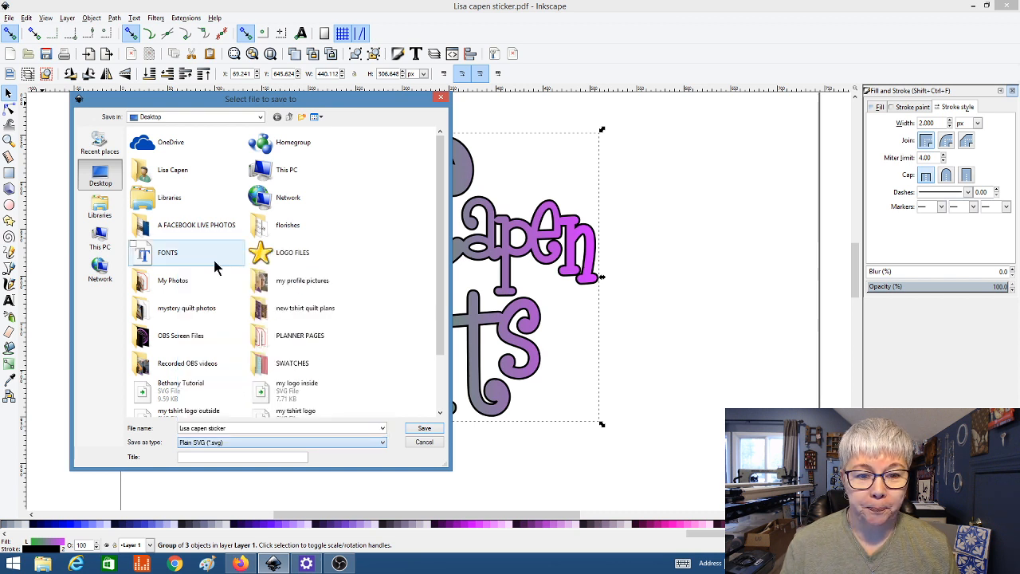
pyautogui.click(424, 431)
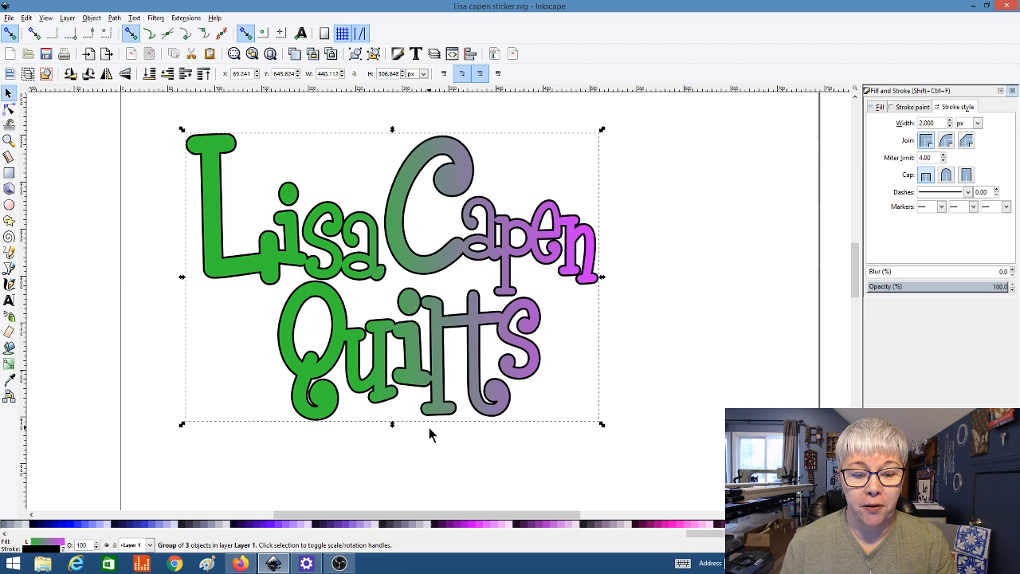
pyautogui.moveTo(250, 565)
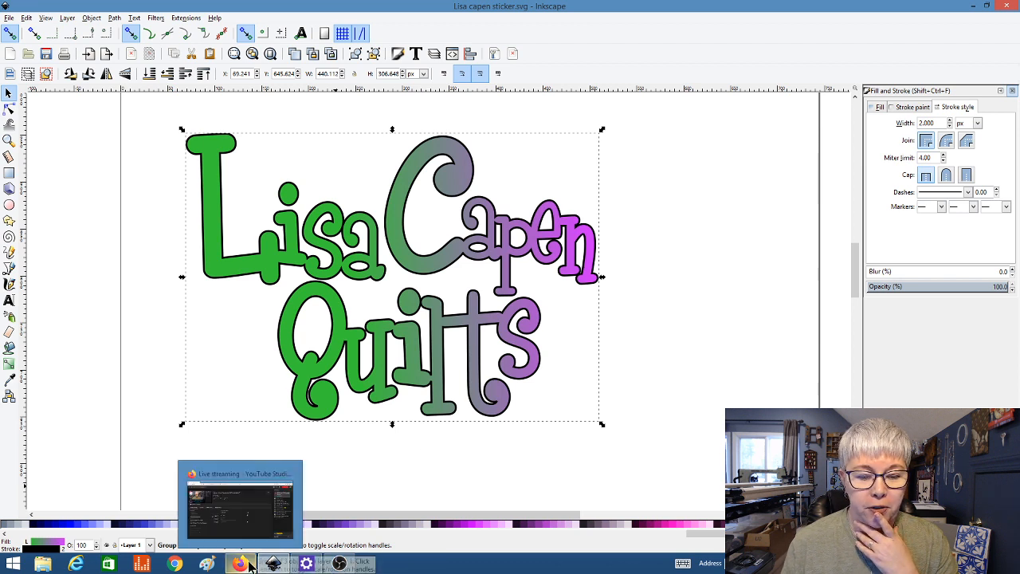
# Step: Open the CanvasWorkspace website in a new browser window and submit the account username and password
pyautogui.click(76, 565)
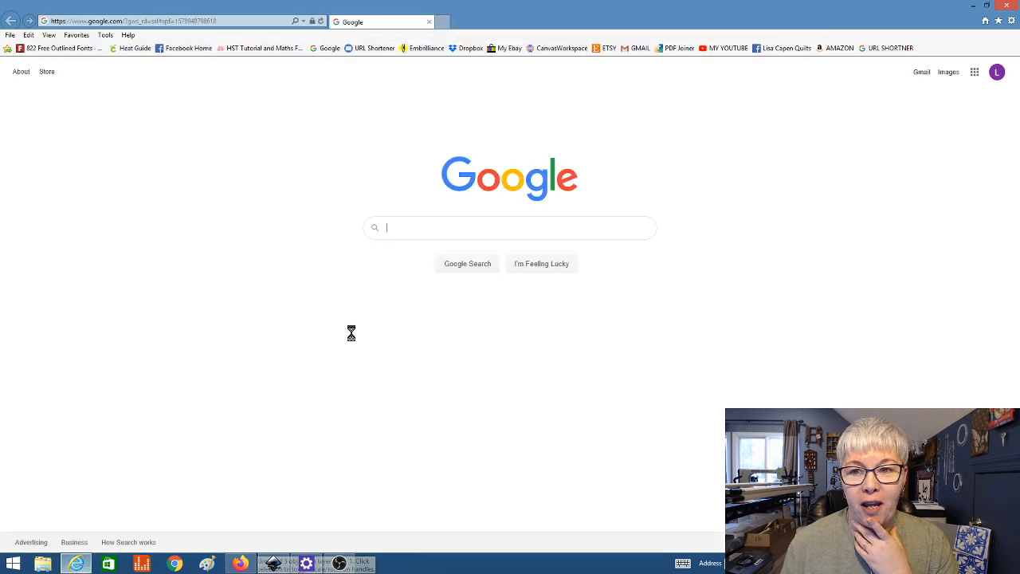
pyautogui.click(558, 49)
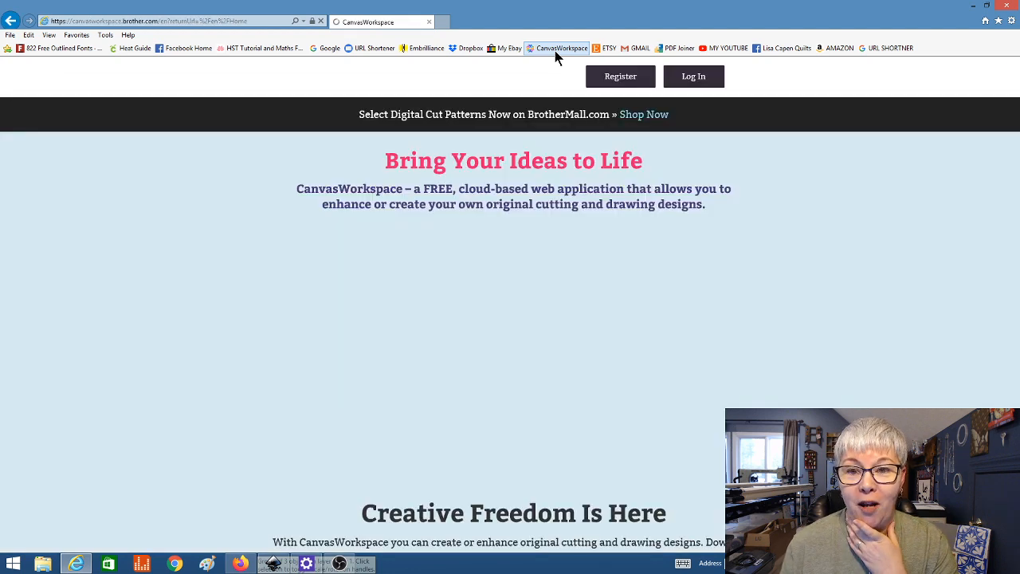
pyautogui.click(685, 81)
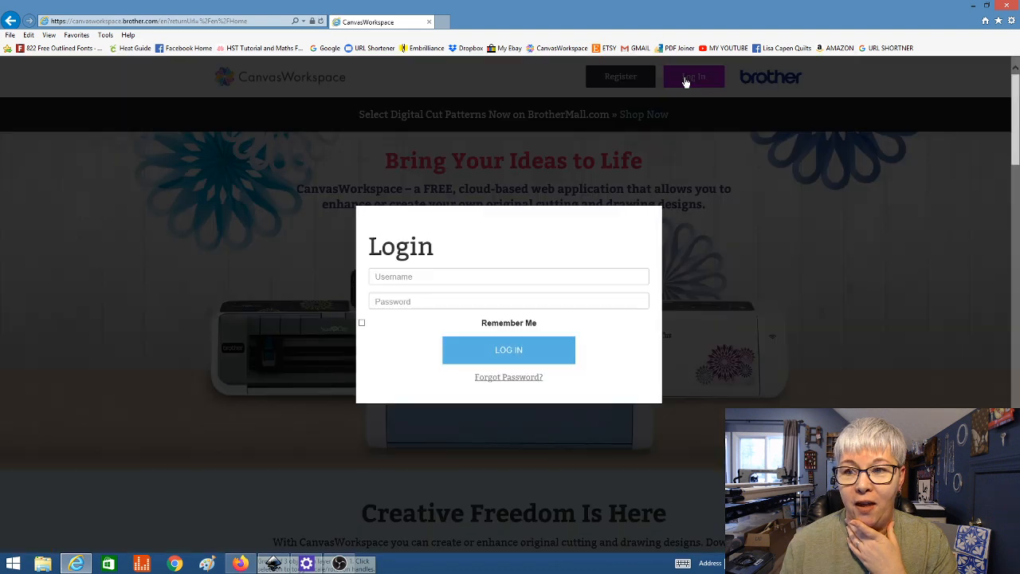
pyautogui.click(399, 278)
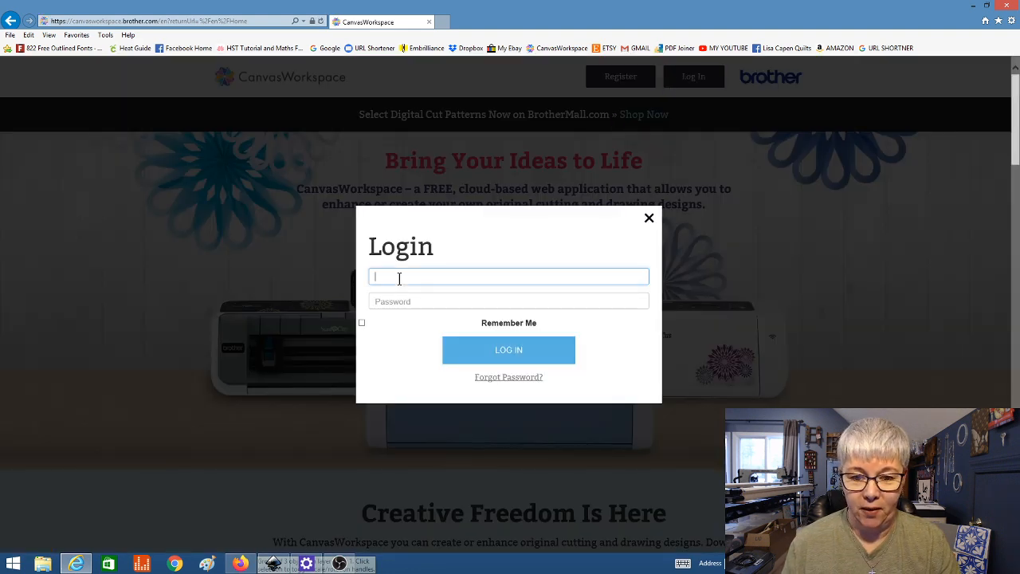
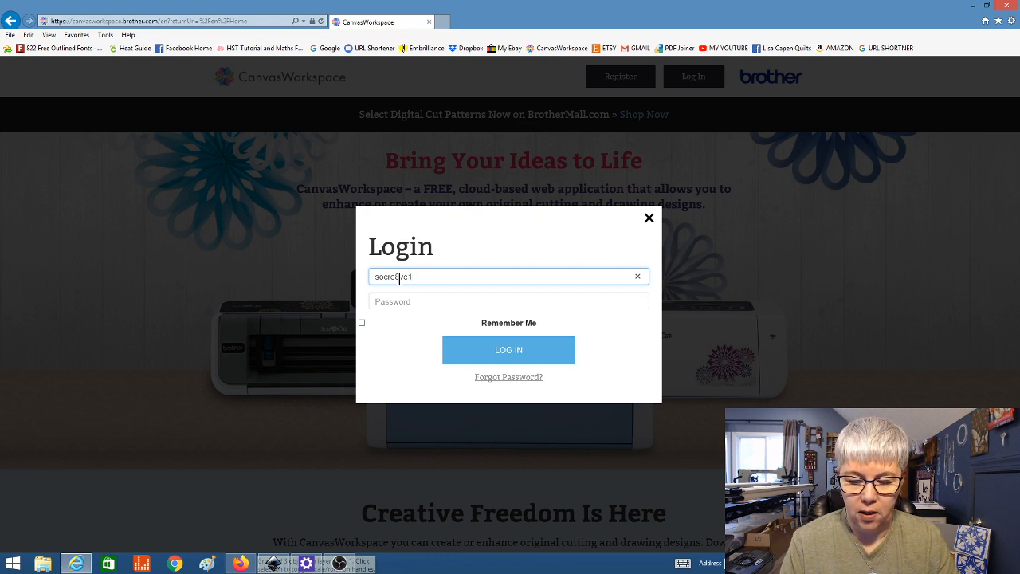
pyautogui.press('BackSpace')
pyautogui.press('BackSpace')
pyautogui.press('BackSpace')
pyautogui.press('BackSpace')
pyautogui.press('BackSpace')
pyautogui.press('BackSpace')
pyautogui.press('BackSpace')
pyautogui.press('BackSpace')
pyautogui.press('BackSpace')
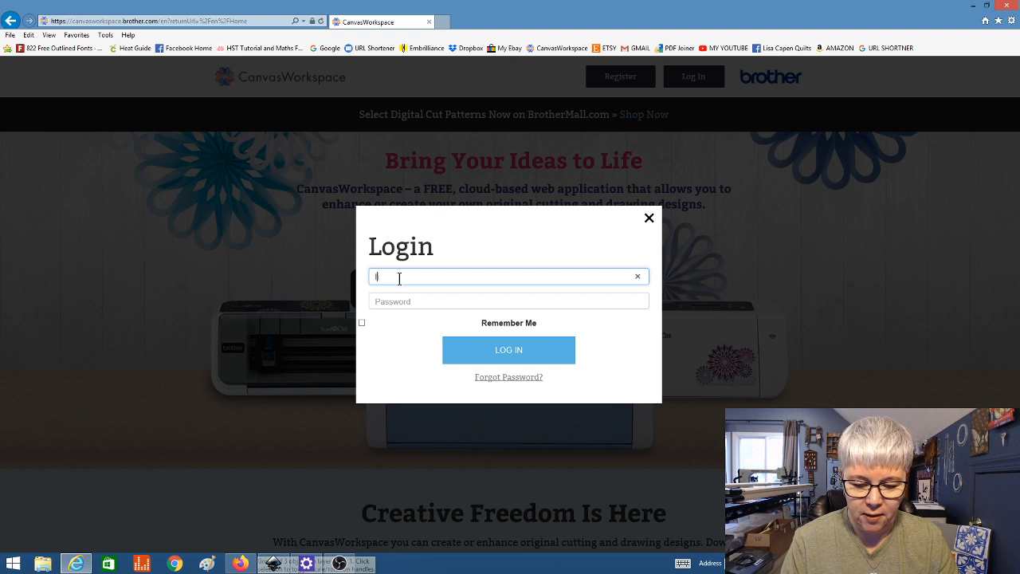
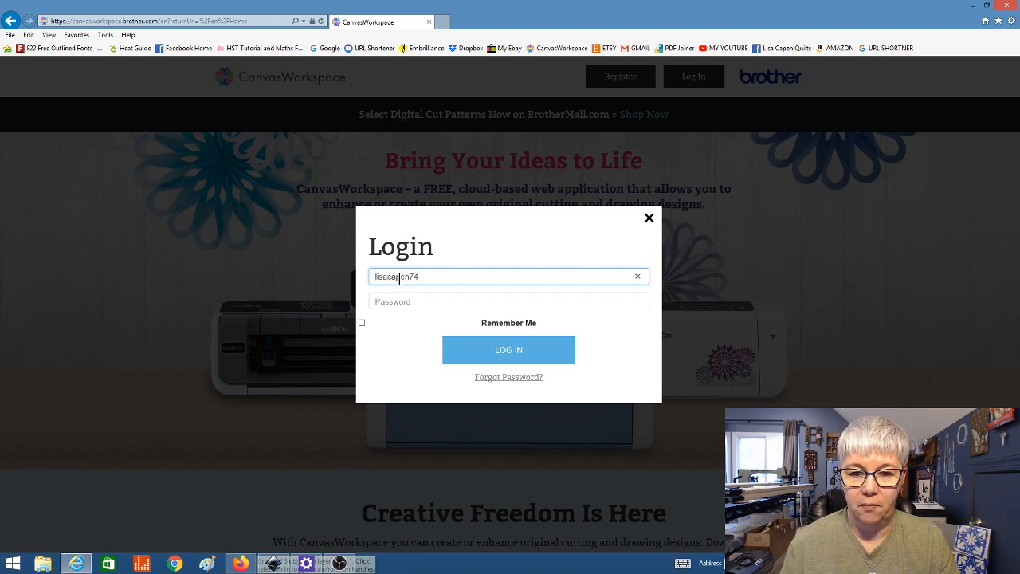
pyautogui.click(397, 301)
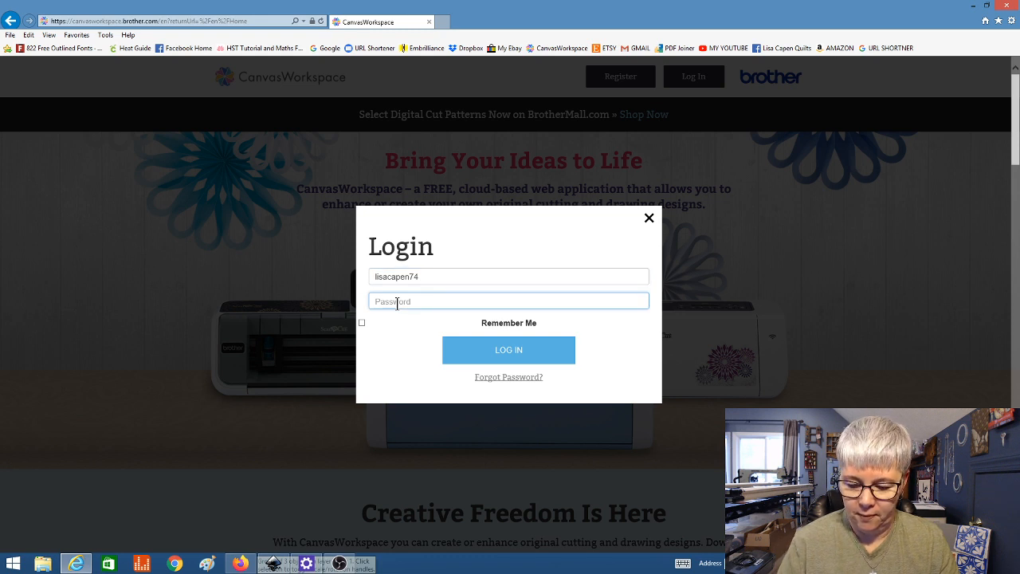
pyautogui.write('••')
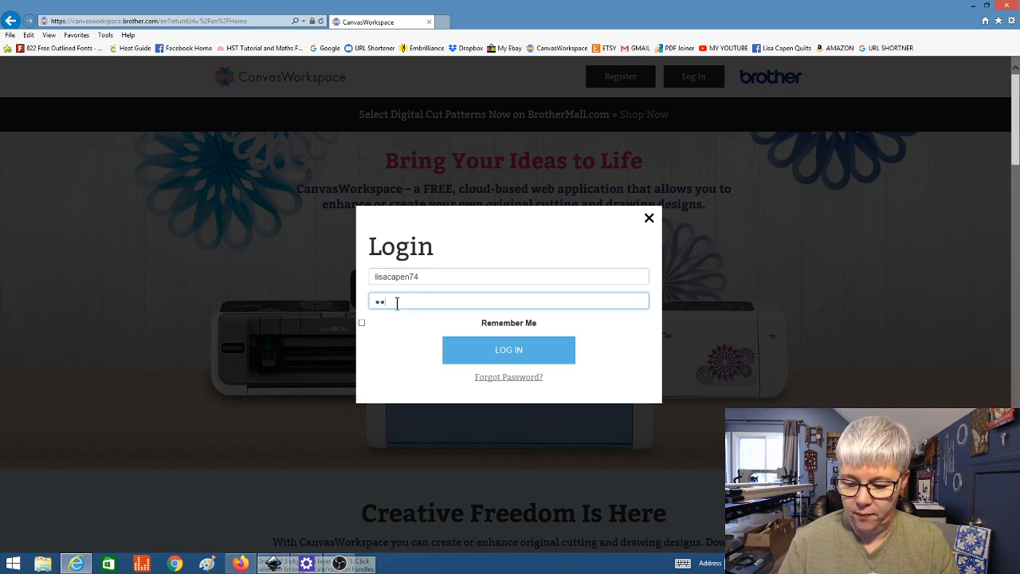
pyautogui.write('••••')
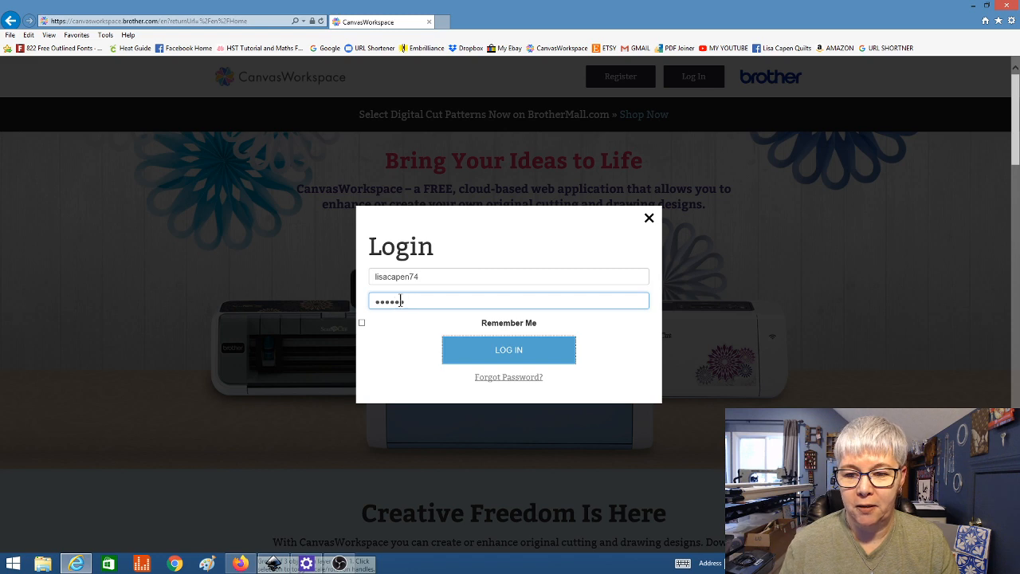
pyautogui.press('Return')
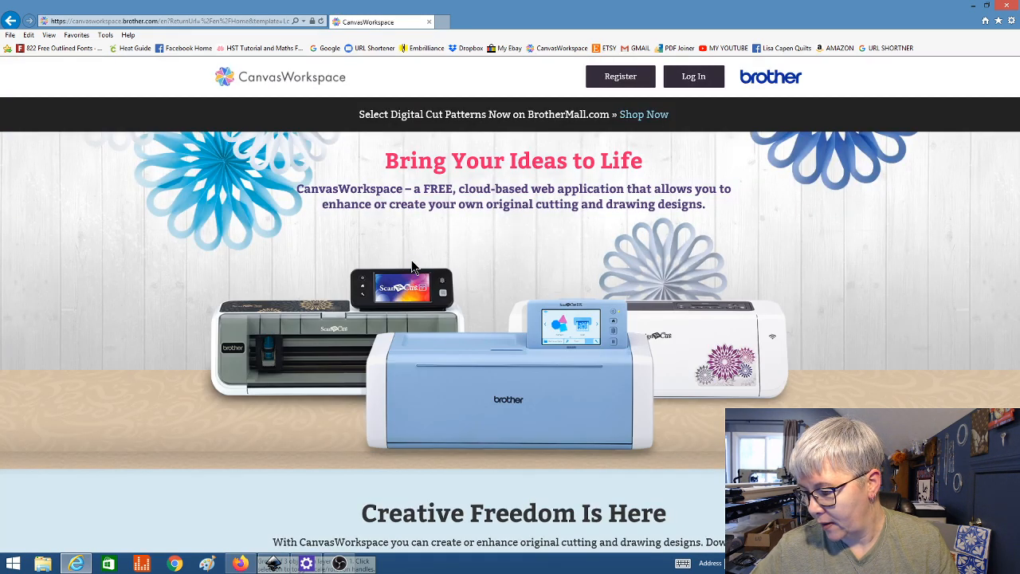
# Step: Retry the login with a corrected username and the account password
pyautogui.click(683, 79)
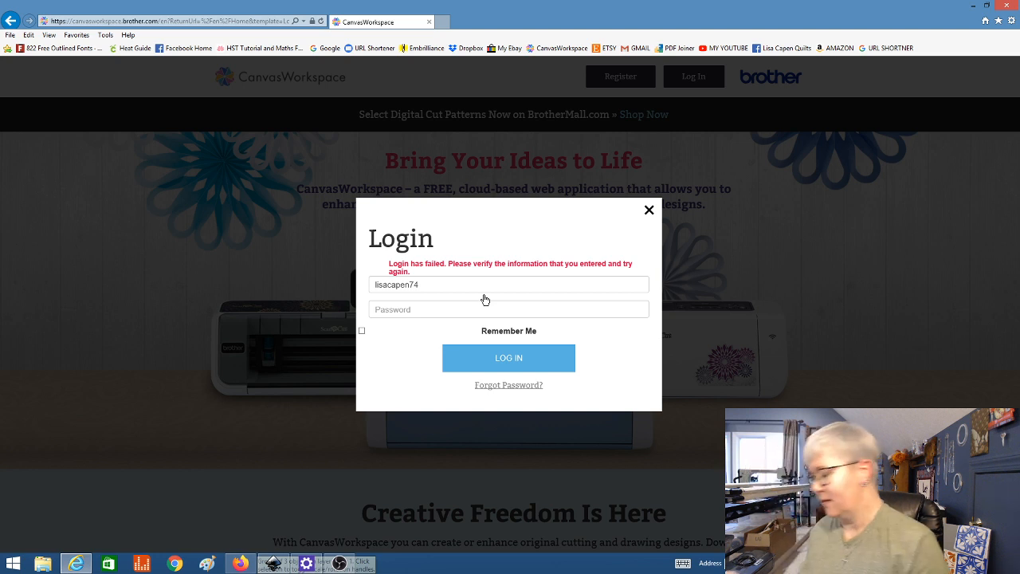
pyautogui.click(443, 288)
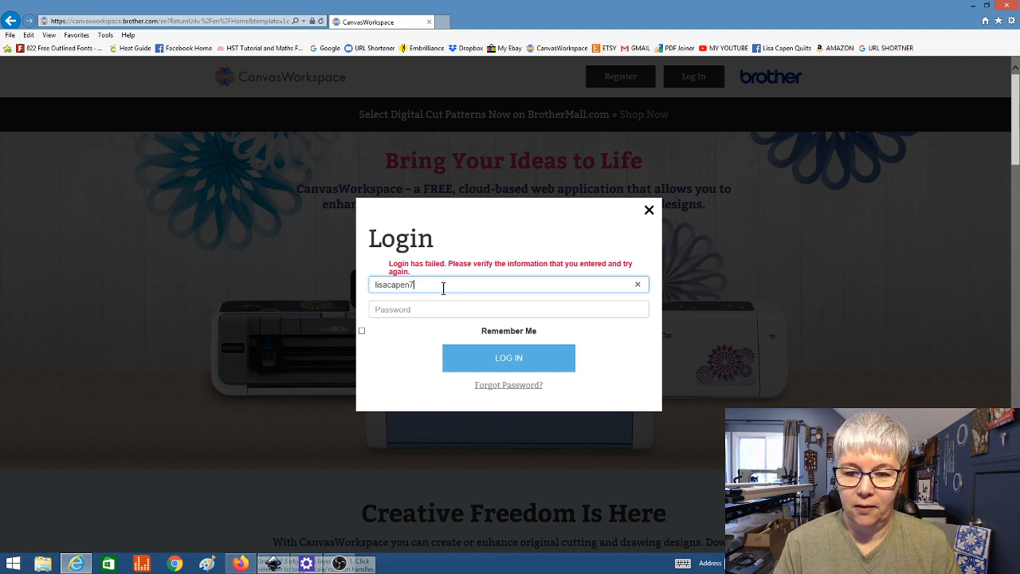
pyautogui.press('BackSpace')
pyautogui.press('BackSpace')
pyautogui.press('BackSpace')
pyautogui.press('BackSpace')
pyautogui.press('BackSpace')
pyautogui.press('BackSpace')
pyautogui.press('BackSpace')
pyautogui.press('BackSpace')
pyautogui.press('BackSpace')
pyautogui.press('BackSpace')
pyautogui.press('BackSpace')
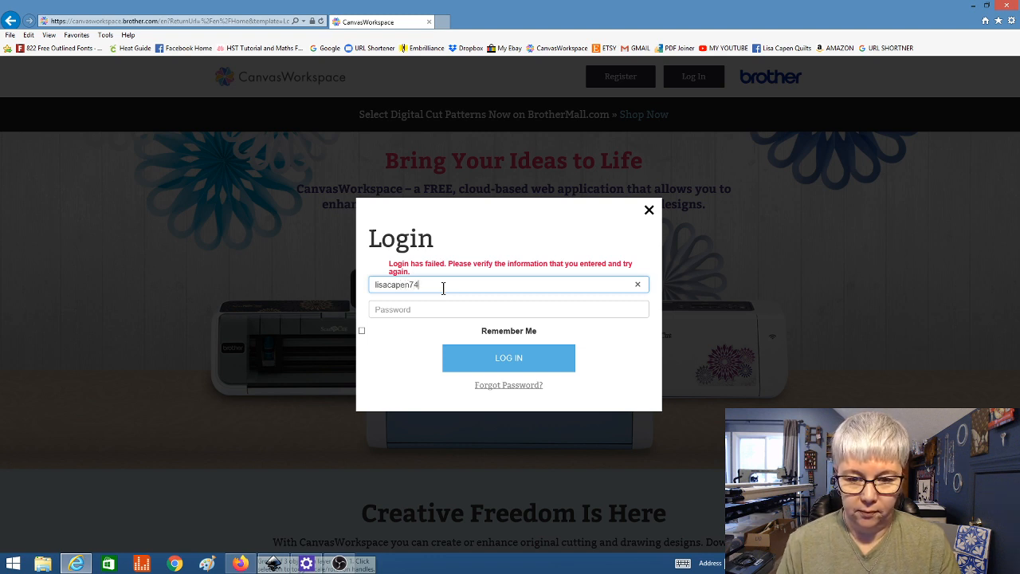
pyautogui.click(438, 311)
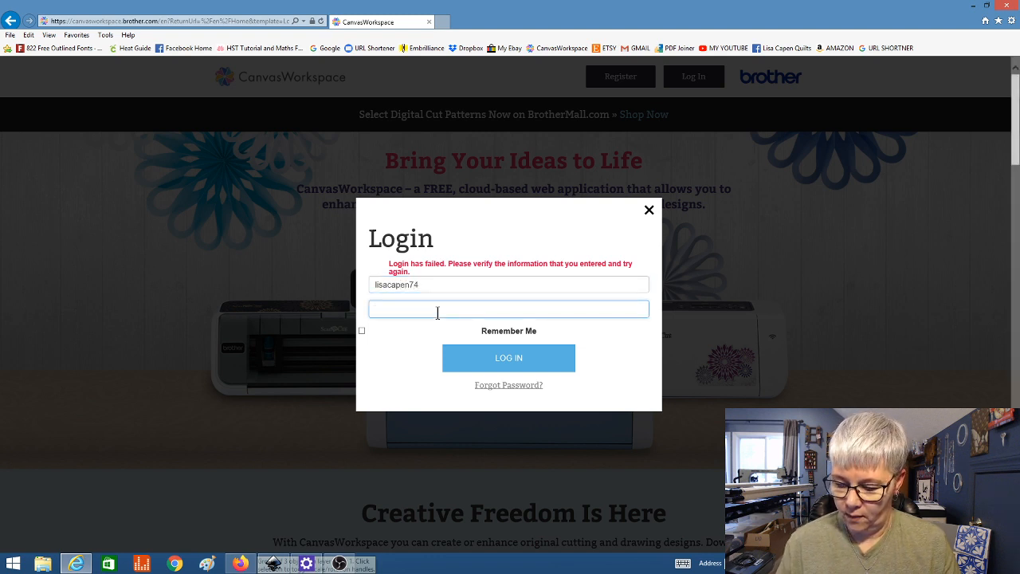
pyautogui.write('••••')
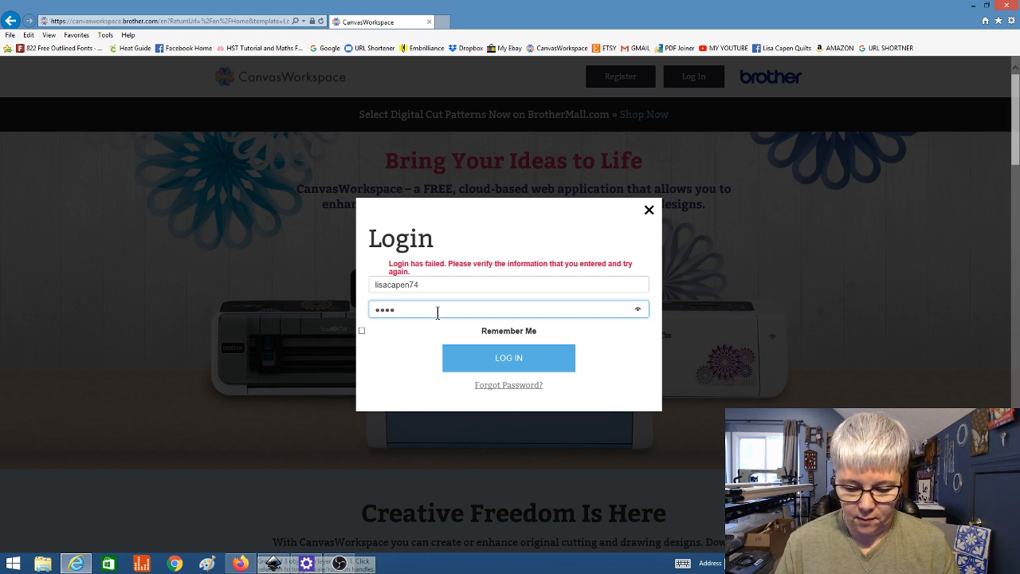
pyautogui.write('•')
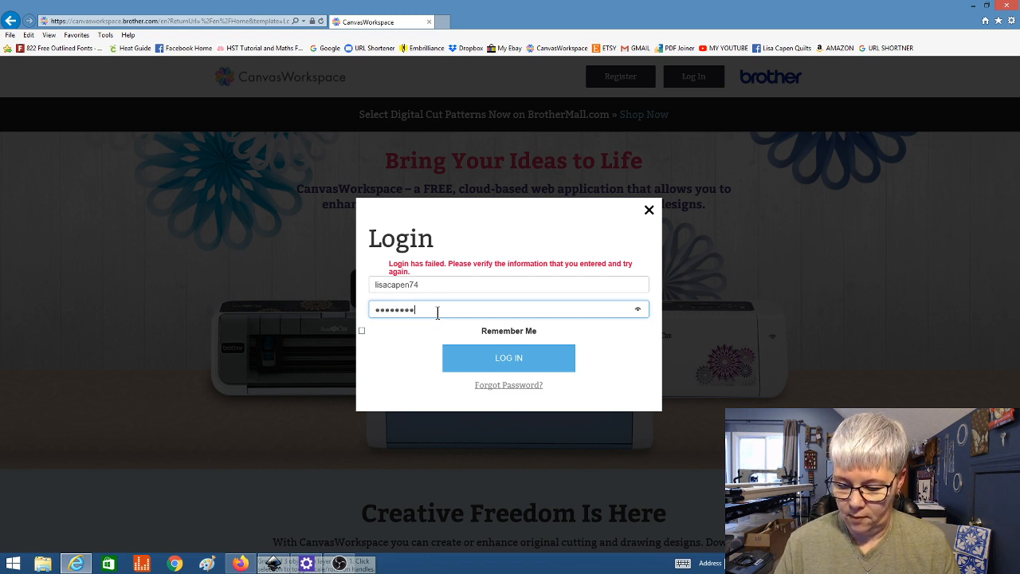
pyautogui.click(499, 359)
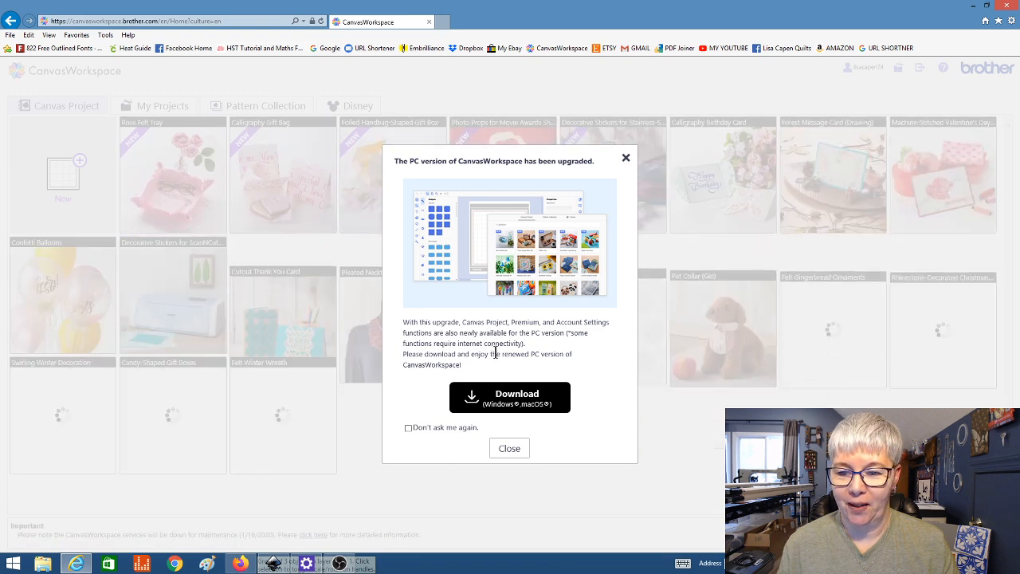
pyautogui.click(627, 163)
pyautogui.click(67, 161)
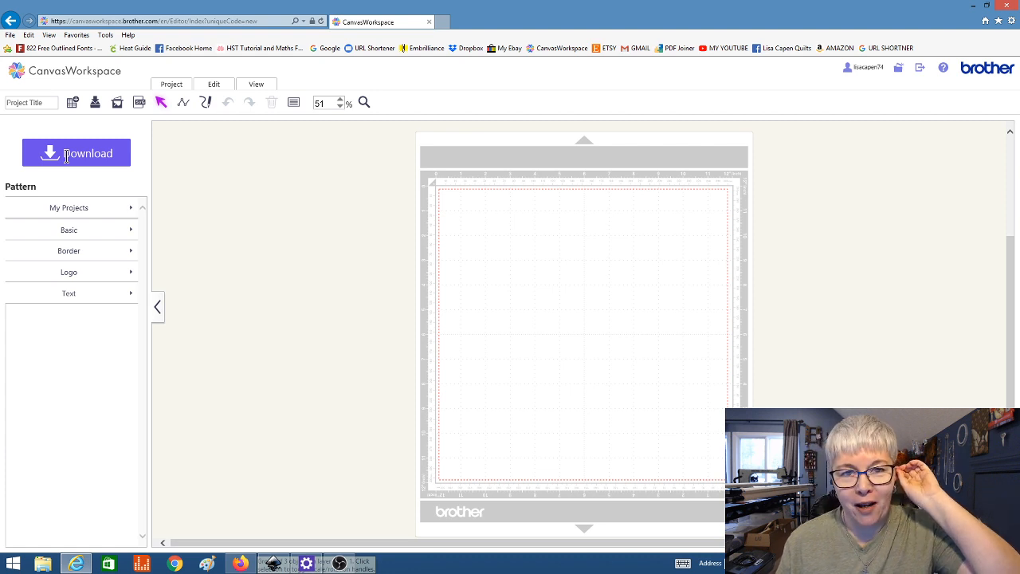
pyautogui.click(140, 102)
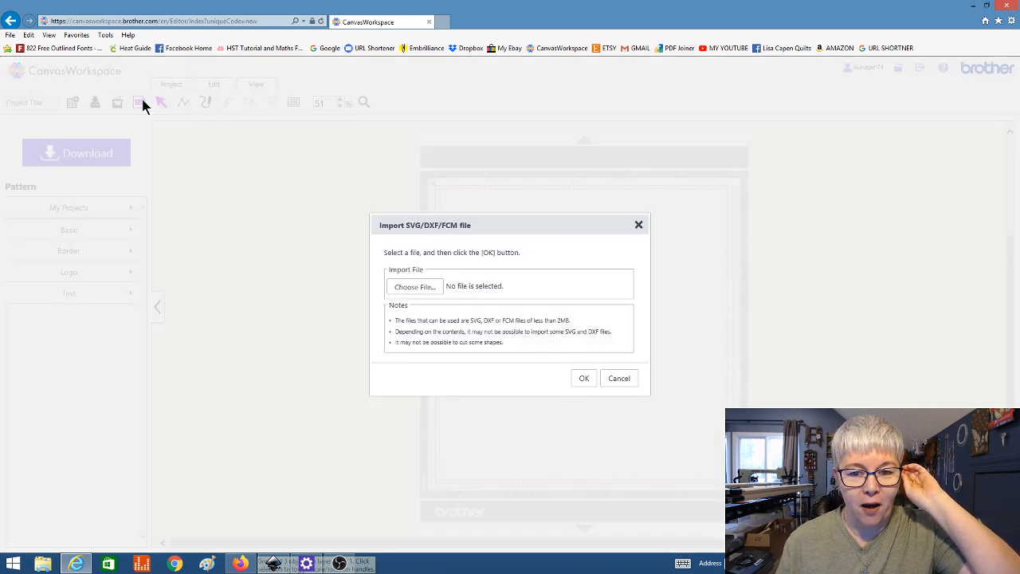
pyautogui.click(429, 291)
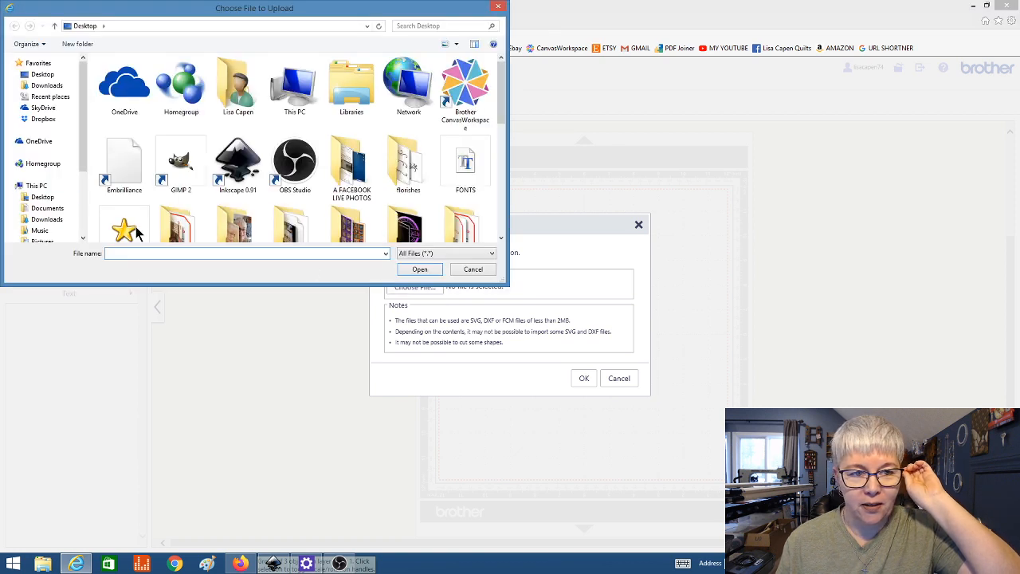
pyautogui.click(49, 76)
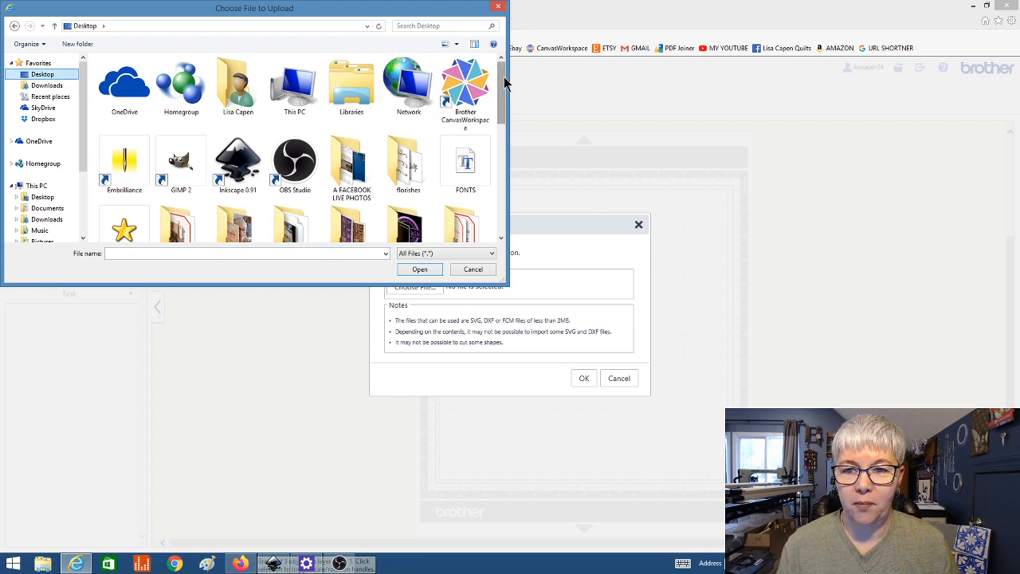
pyautogui.moveTo(501, 102); pyautogui.dragTo(492, 178)
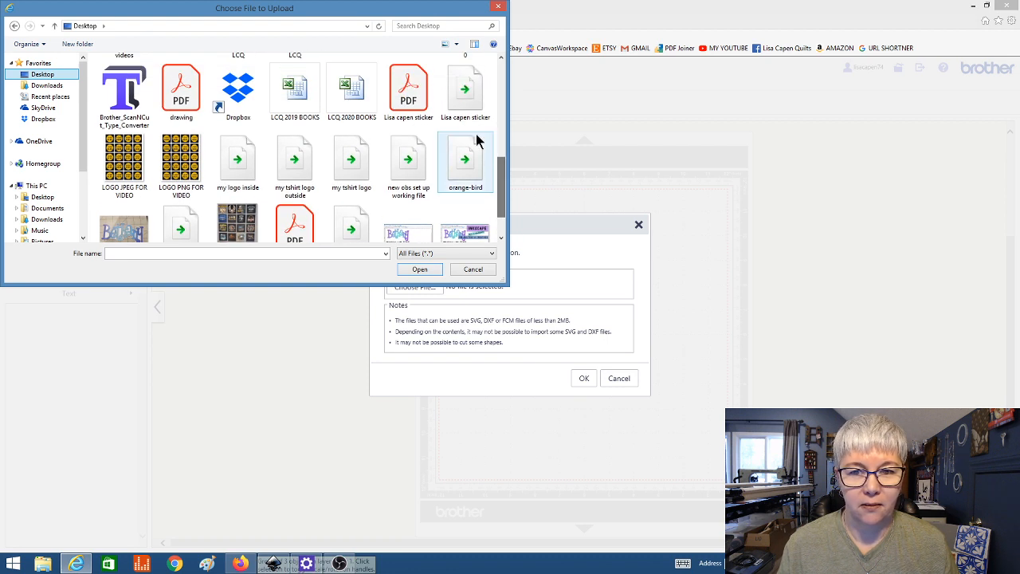
pyautogui.click(462, 95)
pyautogui.click(430, 267)
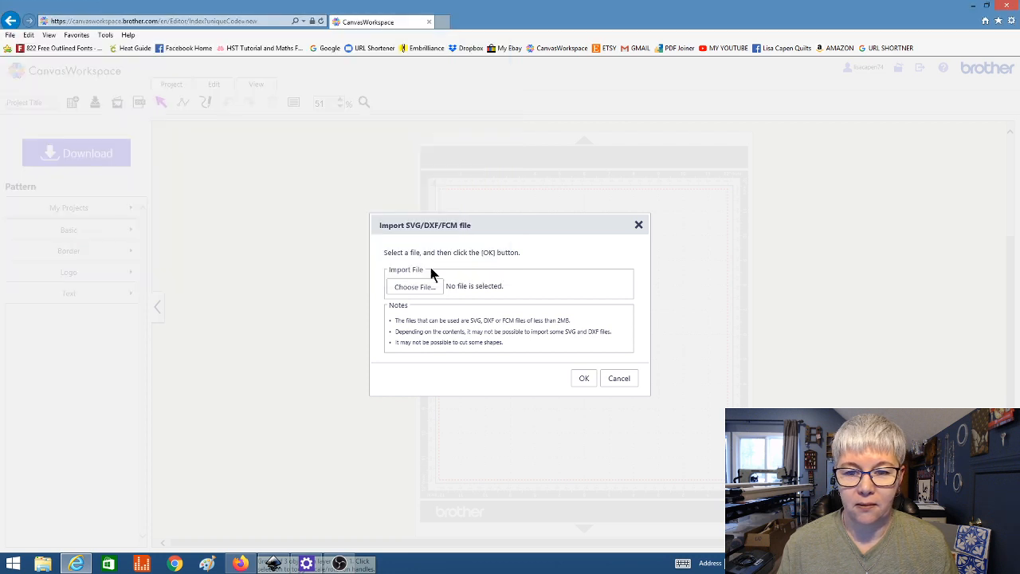
pyautogui.click(580, 378)
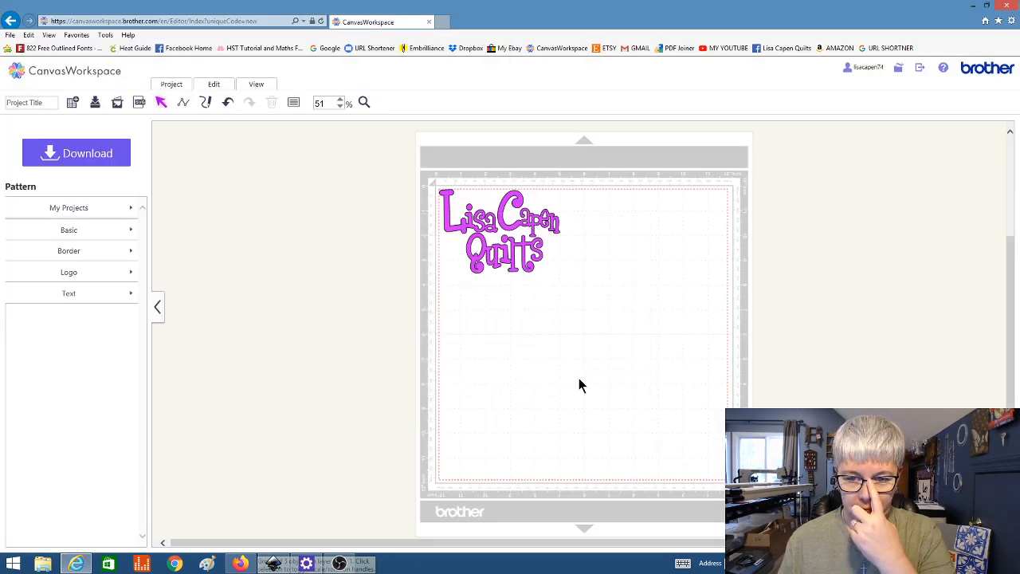
# Step: Nudge the imported Quilts word slightly lower and left on the mat, then minimize the browser
pyautogui.scroll(5, 544, 271)
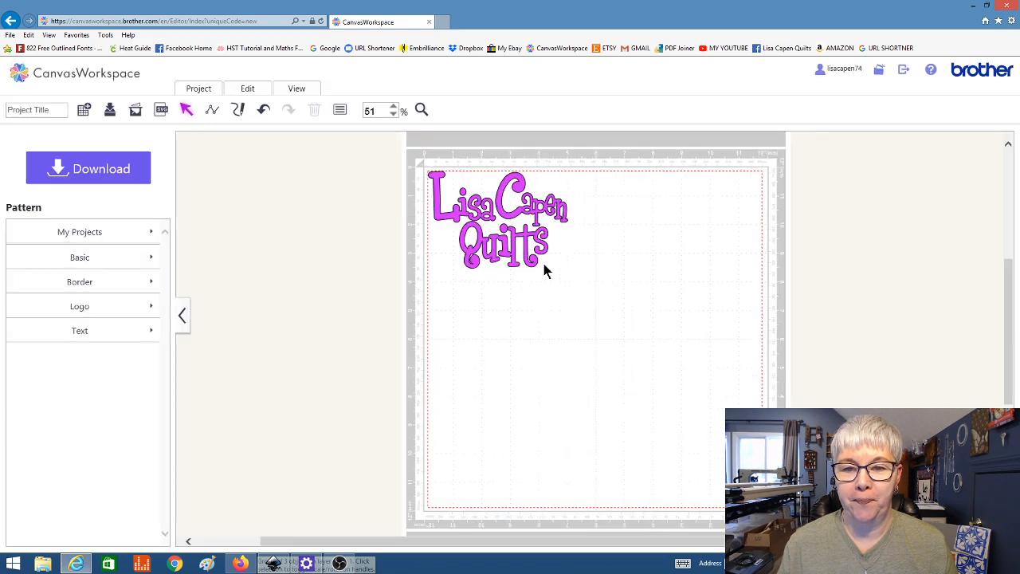
pyautogui.scroll(1, 545, 271)
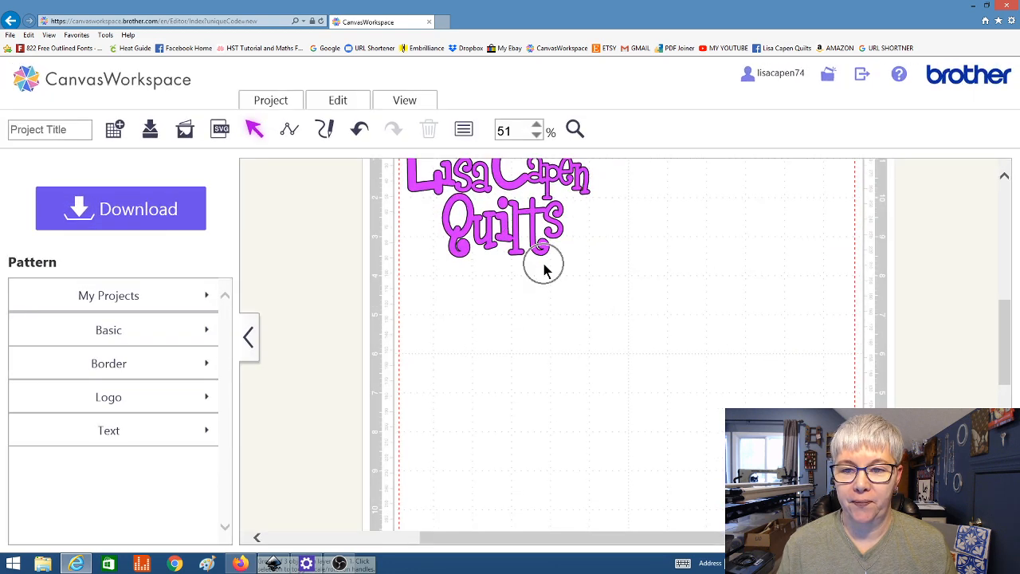
pyautogui.moveTo(1004, 334); pyautogui.dragTo(1003, 310)
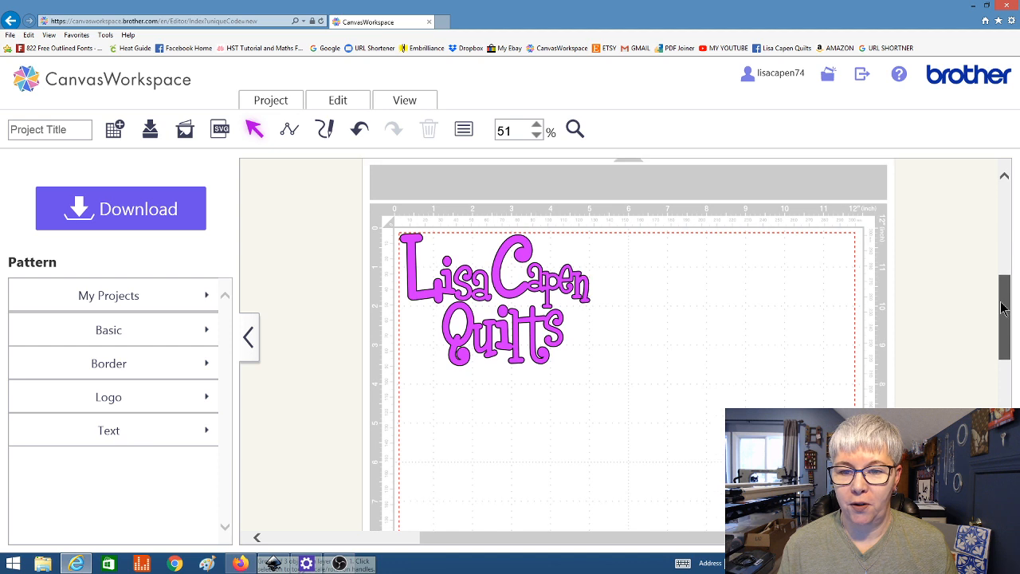
pyautogui.click(545, 323)
pyautogui.moveTo(545, 322)
pyautogui.mouseDown()
pyautogui.moveTo(521, 342)
pyautogui.moveTo(537, 314)
pyautogui.moveTo(544, 328)
pyautogui.mouseUp()
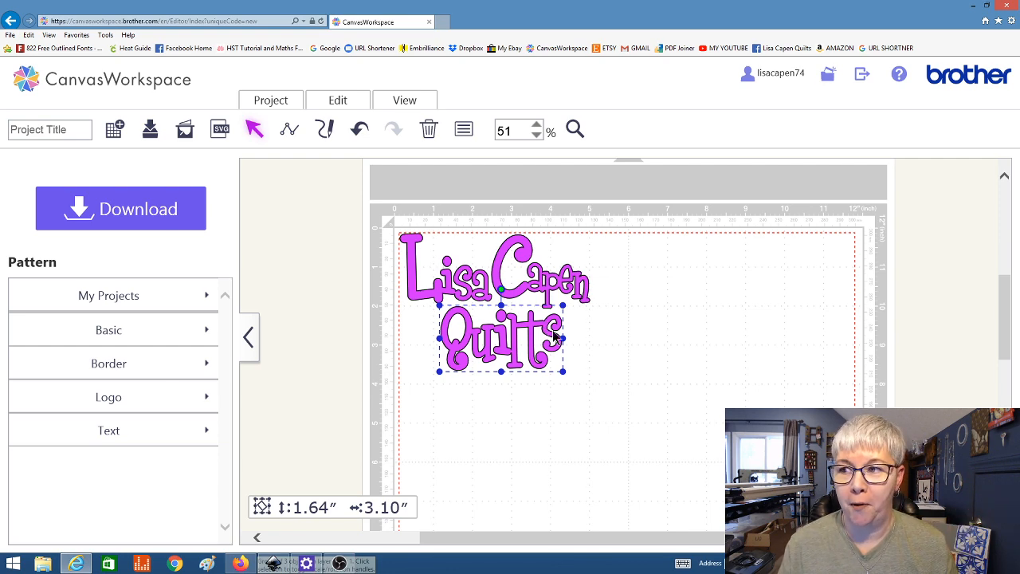
pyautogui.click(973, 6)
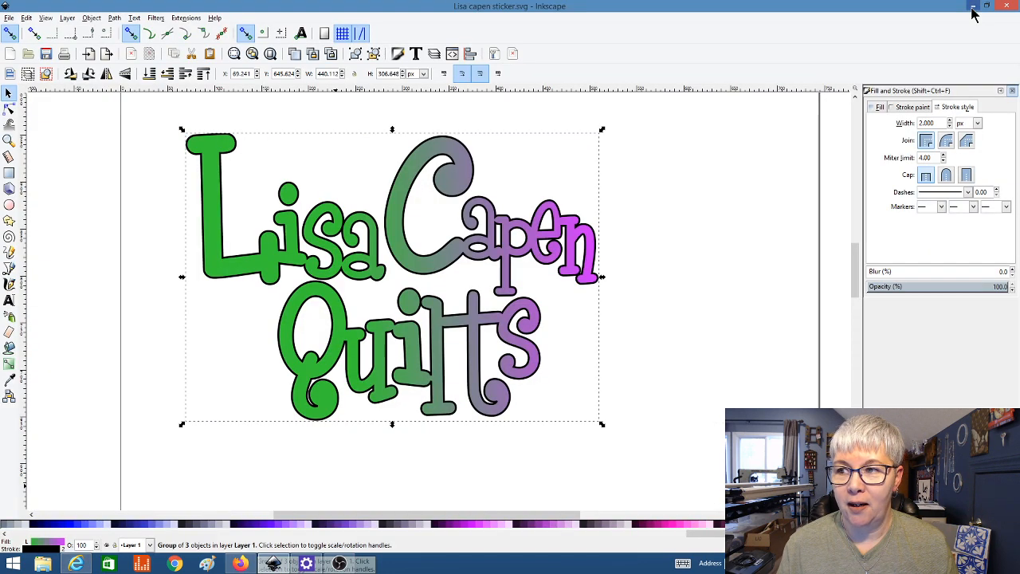
pyautogui.click(972, 7)
pyautogui.click(972, 7)
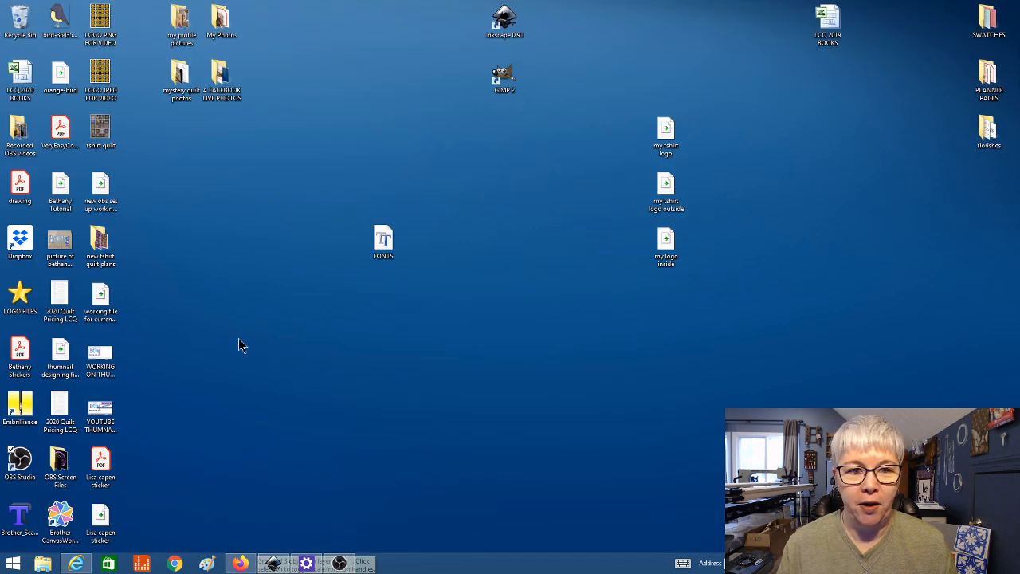
pyautogui.click(111, 474)
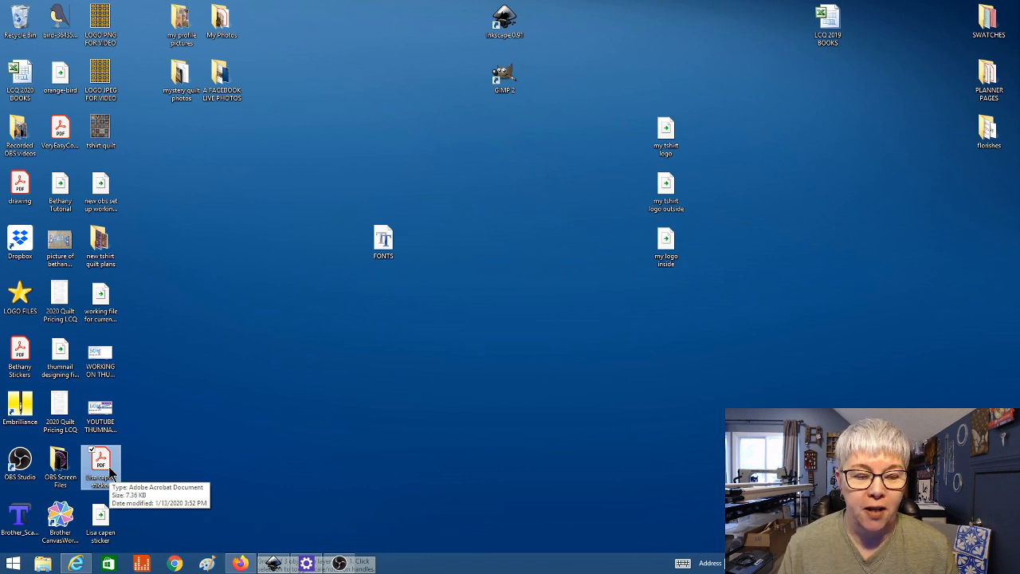
pyautogui.doubleClick(108, 472)
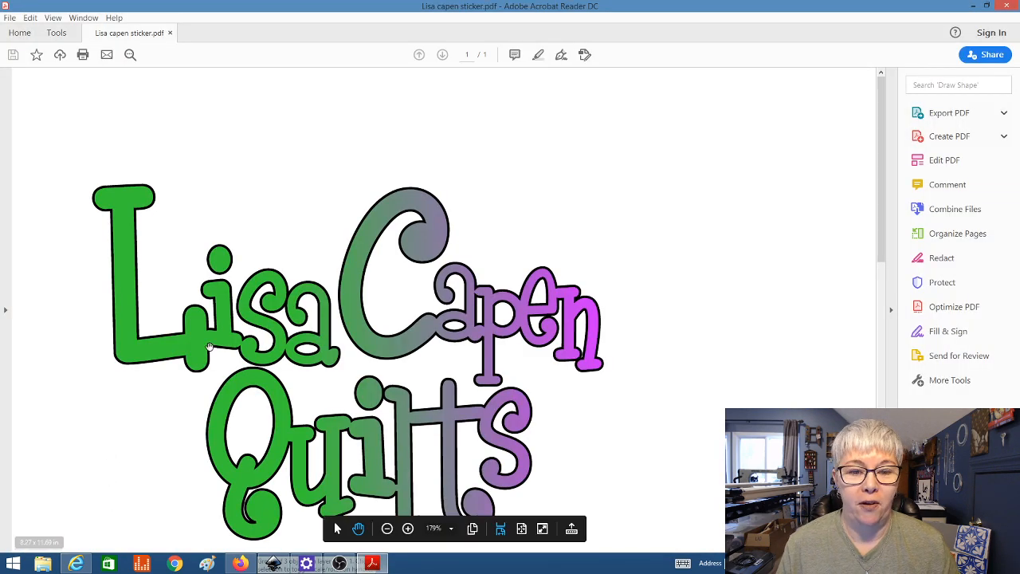
# Step: Zoom out to 71% to view the whole logo, close Acrobat, and switch OBS to Chat Screen
pyautogui.scroll(-3, 208, 347)
pyautogui.scroll(-1, 209, 347)
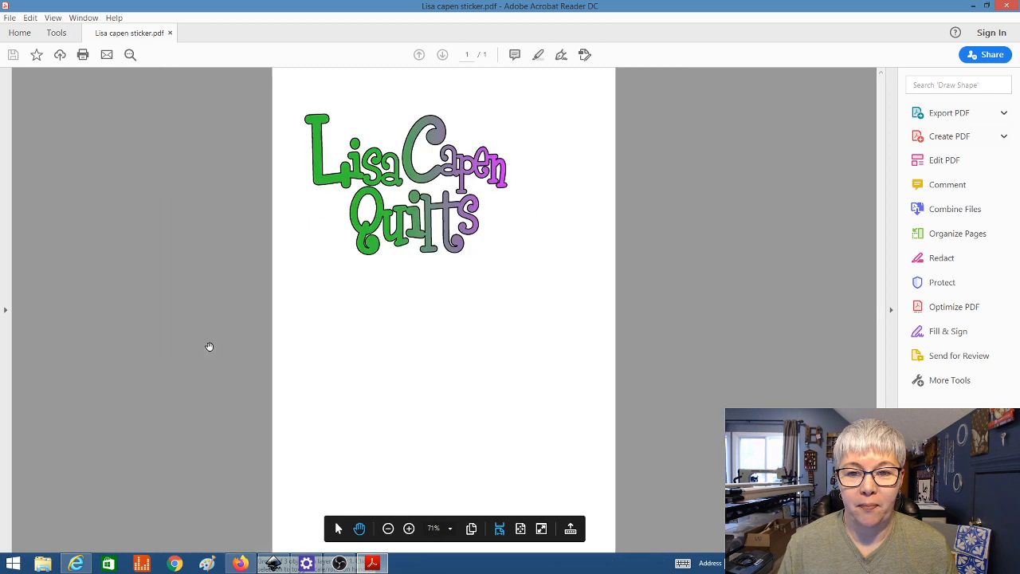
pyautogui.click(209, 346)
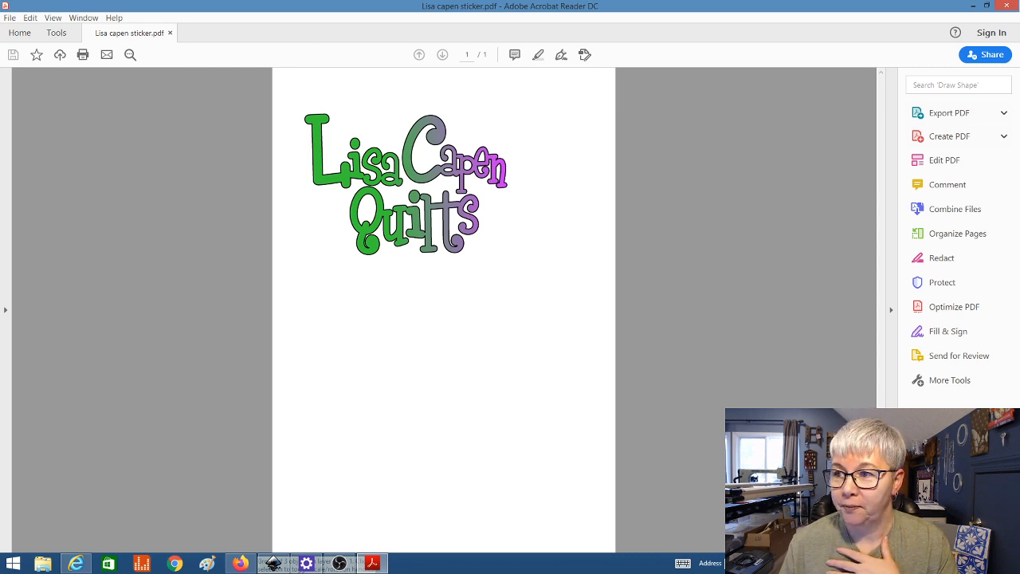
pyautogui.click(1009, 7)
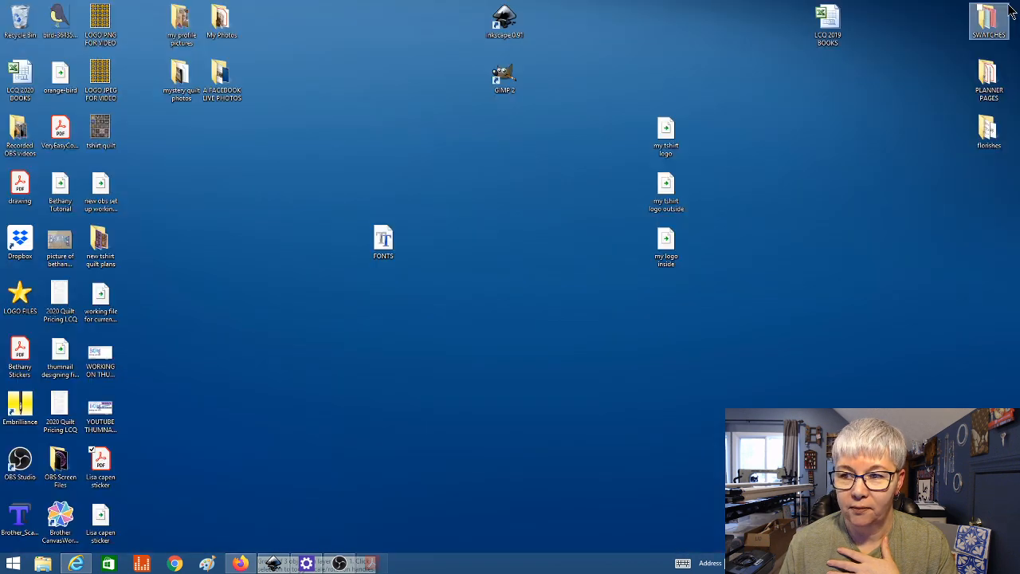
pyautogui.click(340, 564)
pyautogui.click(130, 481)
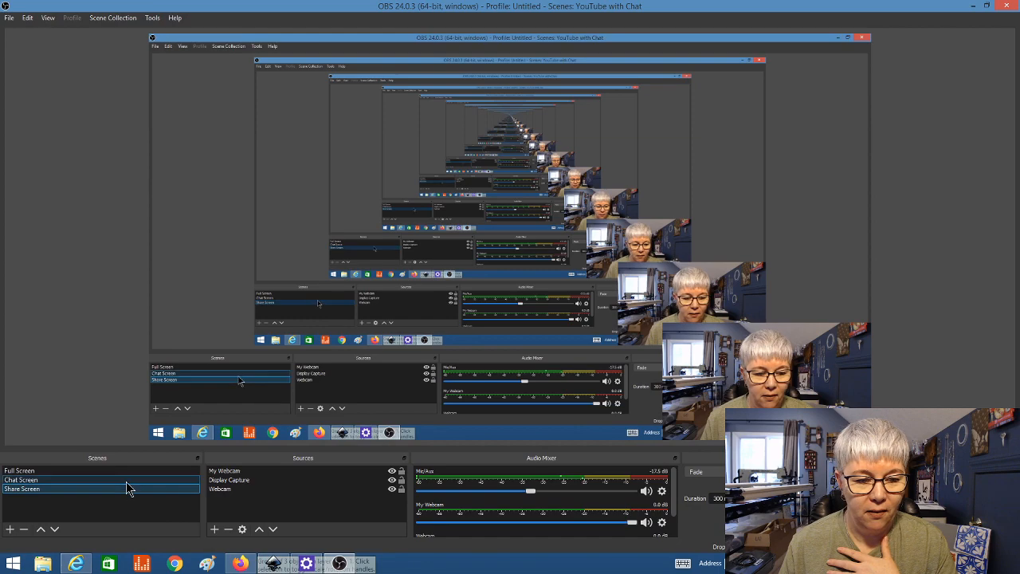